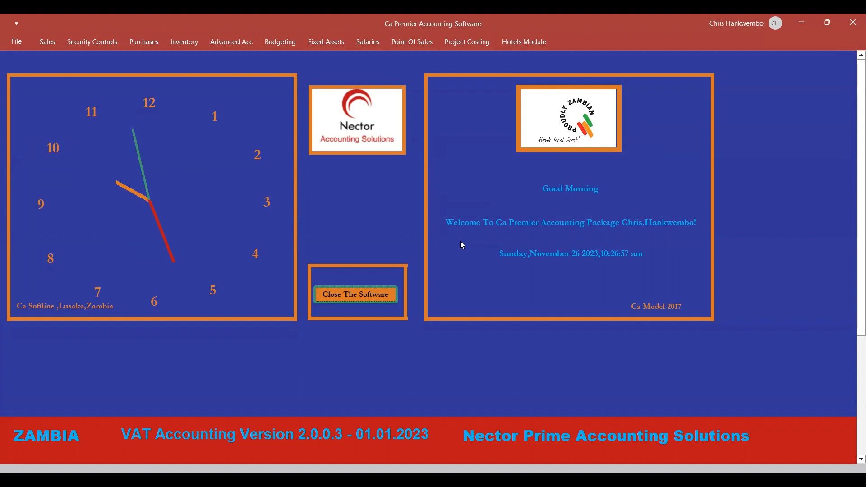
Open the sales quotation creation form and bring up its list of existing customers.
click(48, 44)
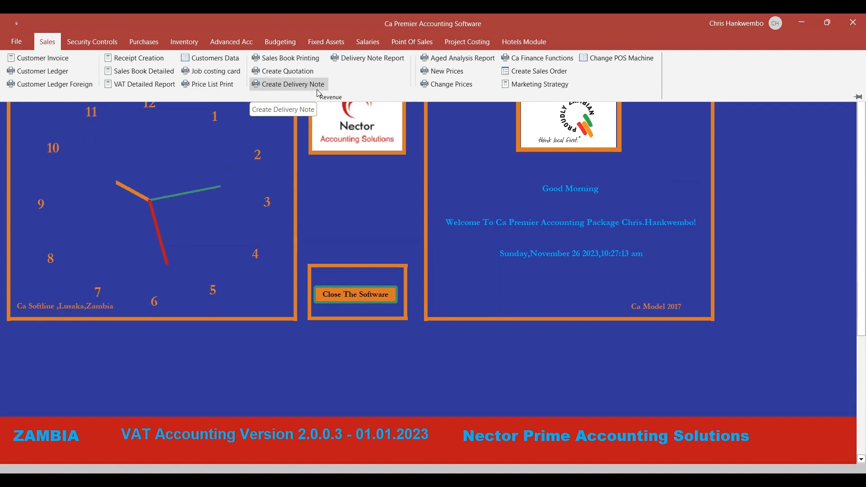
click(288, 72)
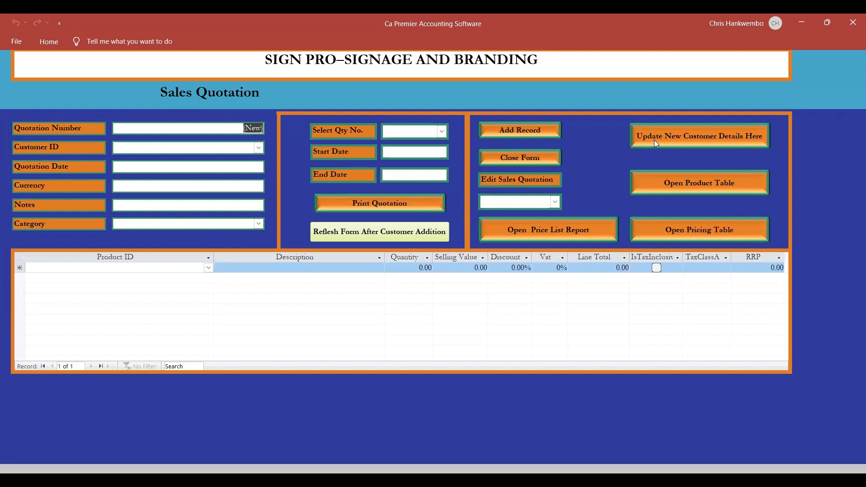
click(259, 148)
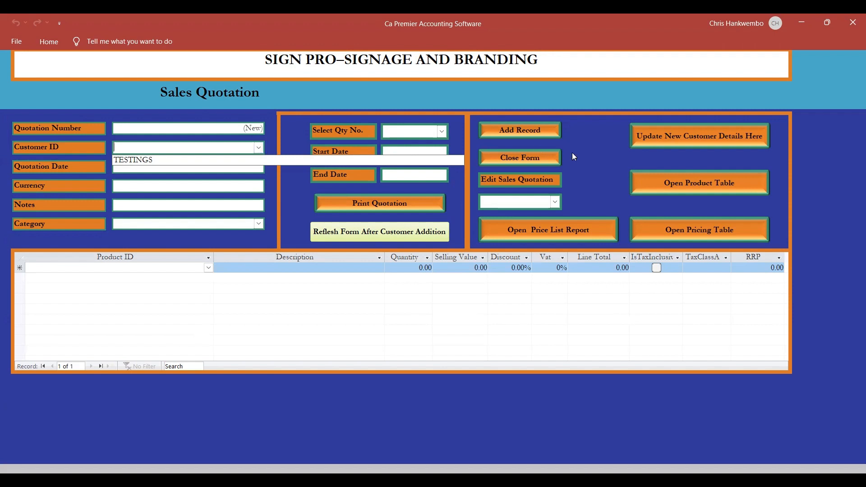
Open the new customer data form, move it aside and enter the customer's name.
click(584, 158)
click(662, 140)
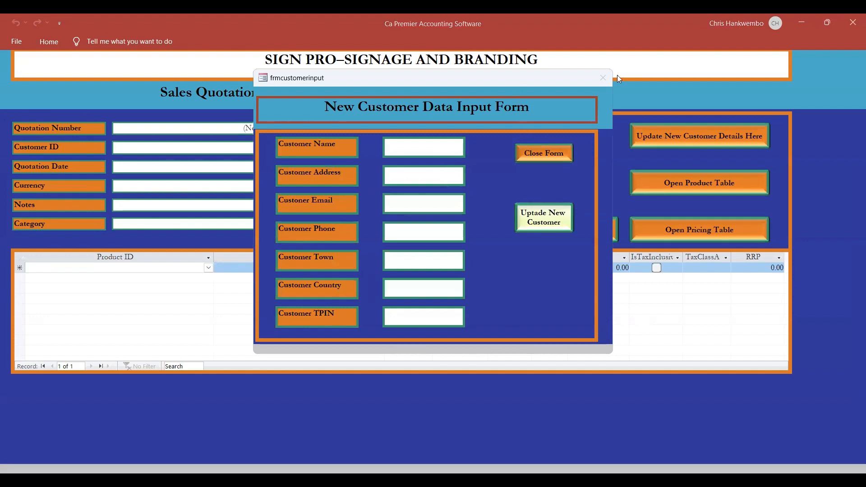
drag(619, 79, 623, 79)
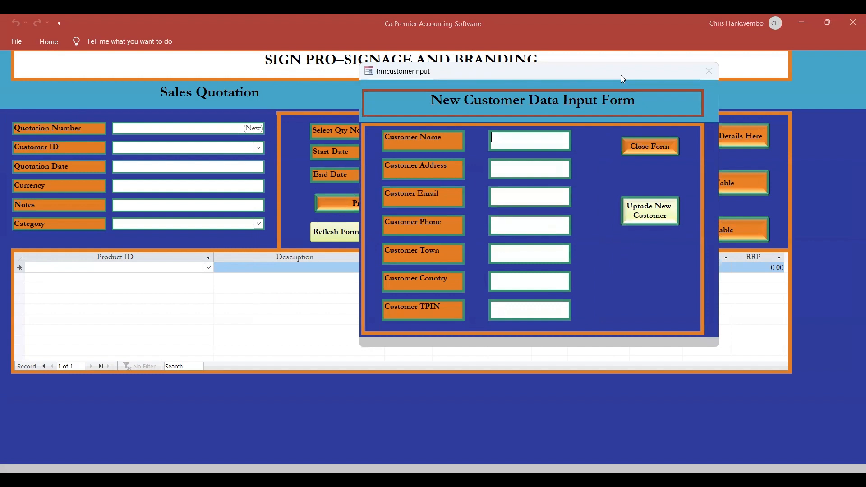
text(NM)
key(BackSpace)
key(BackSpace)
text(MR CHARLES)
Enter the new customer's plot number and area in the customer address.
key(Tab)
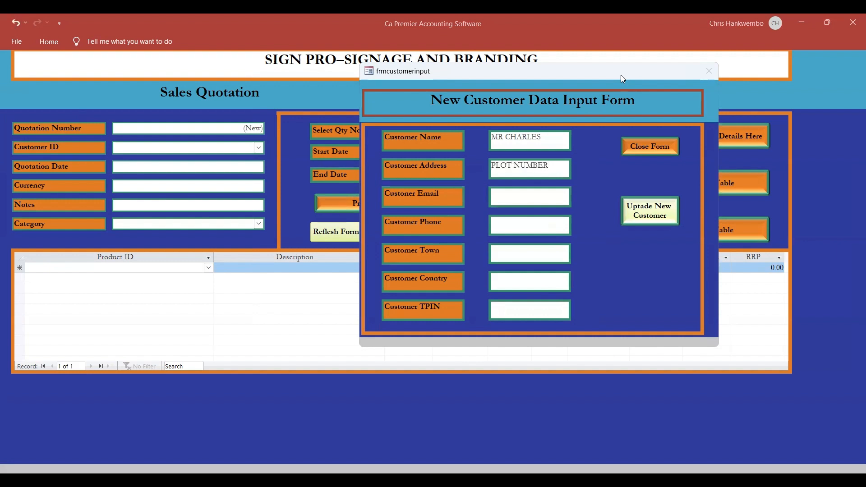
key(shift+Home)
Set the customer's email to NA and fill in the customer's phone number.
key(Tab)
text(NA)
key(Tab)
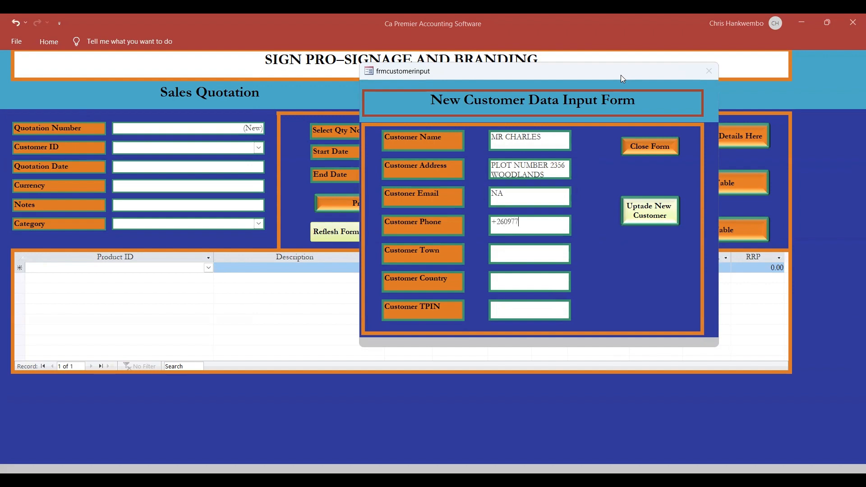
text(LUSAKA)
Fill in the customer's town, set the country to ZAMBIA and enter the customer's taxpayer number (TPIN).
key(Tab)
text(ZAMBIA)
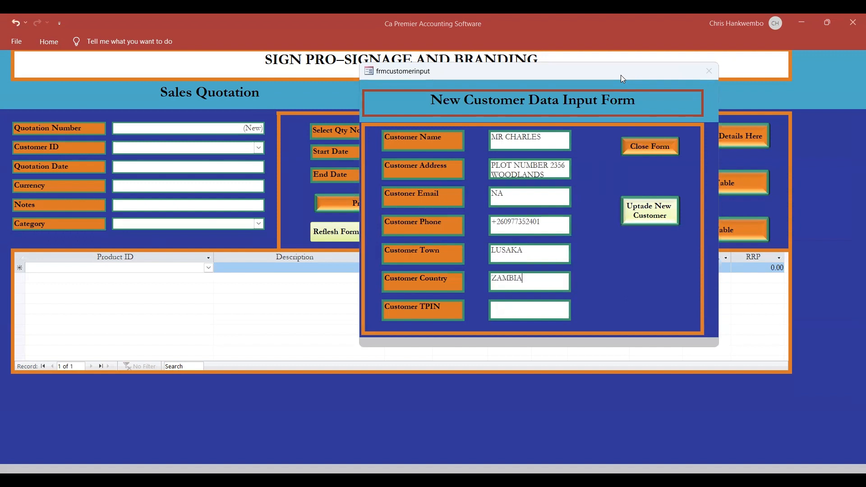
key(Tab)
Save the new customer's details and return to the refreshed quotation form.
click(648, 219)
click(648, 219)
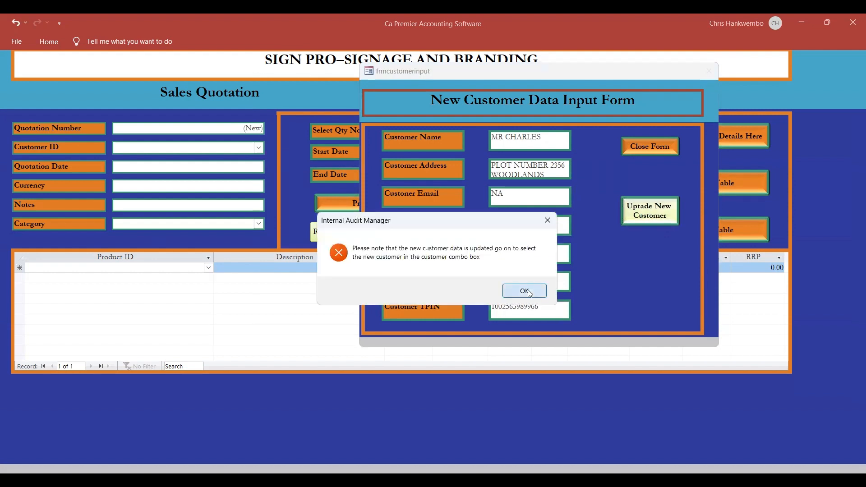
click(525, 292)
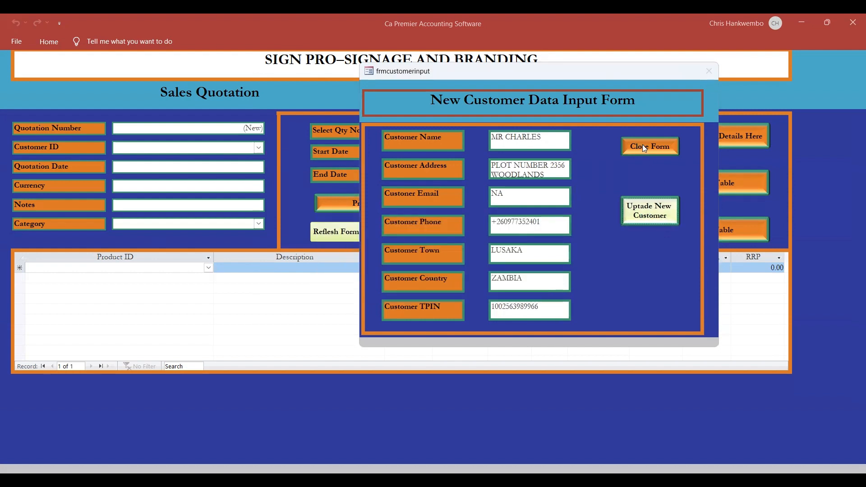
click(644, 148)
click(339, 231)
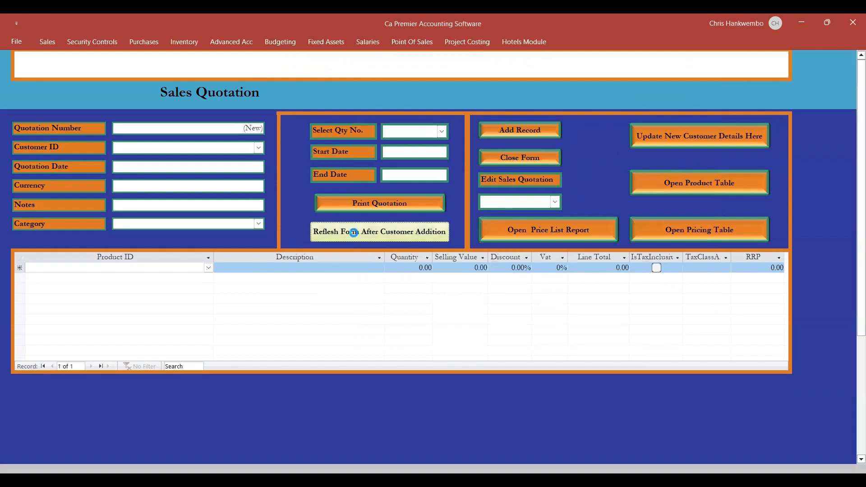
Select the newly added customer for the quotation, keeping the default date and currency.
click(259, 147)
click(155, 170)
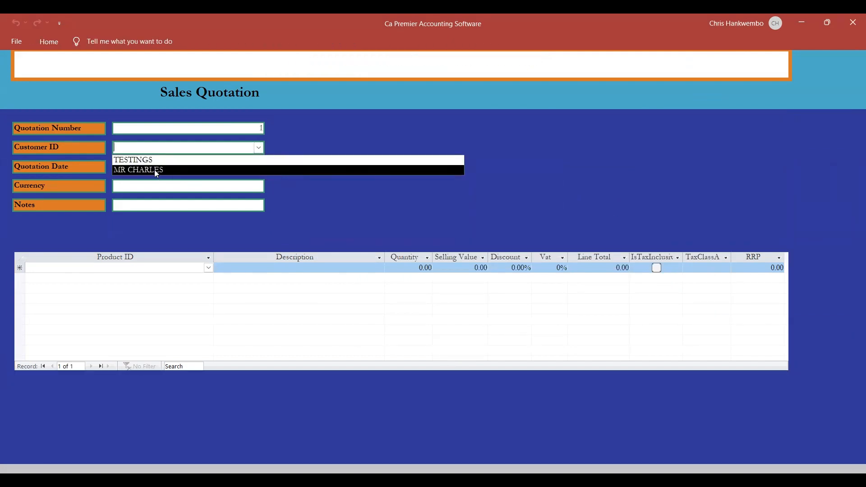
key(Tab)
key(Tab)
key(Tab)
key(Tab)
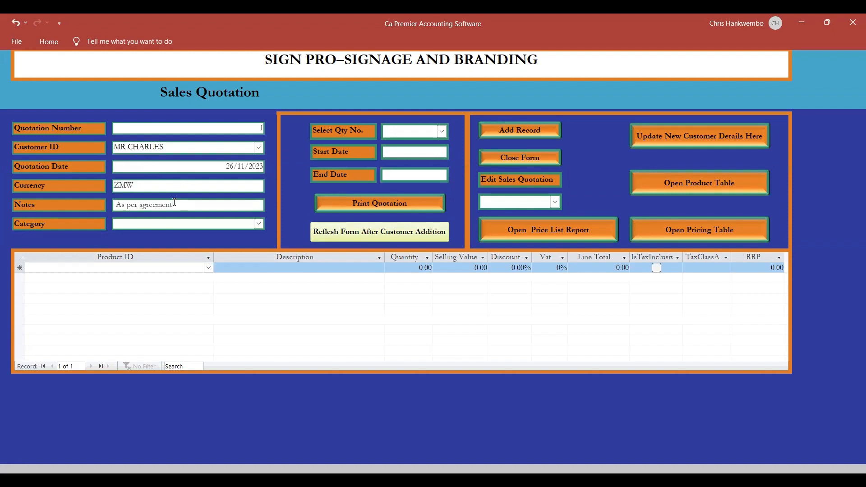
Replace the quotation's notes with "30 DAY DURATION".
click(174, 202)
key(BackSpace)
key(BackSpace)
key(BackSpace)
key(BackSpace)
key(BackSpace)
key(BackSpace)
key(BackSpace)
key(BackSpace)
key(BackSpace)
key(BackSpace)
key(BackSpace)
key(BackSpace)
key(BackSpace)
key(BackSpace)
key(BackSpace)
key(BackSpace)
text(30 DAY DURATION)
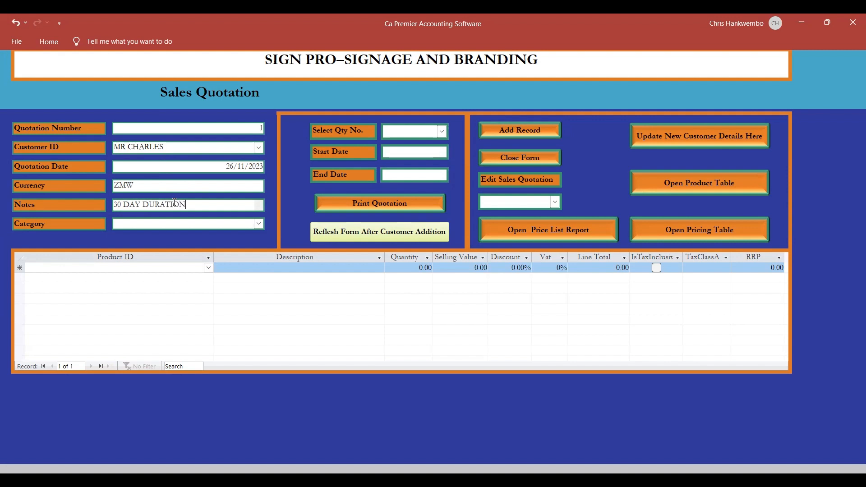
key(Tab)
Set the quotation category to Sales invoice Mode and choose STOCK NOT FOR STORAGE as the first line's product.
click(259, 225)
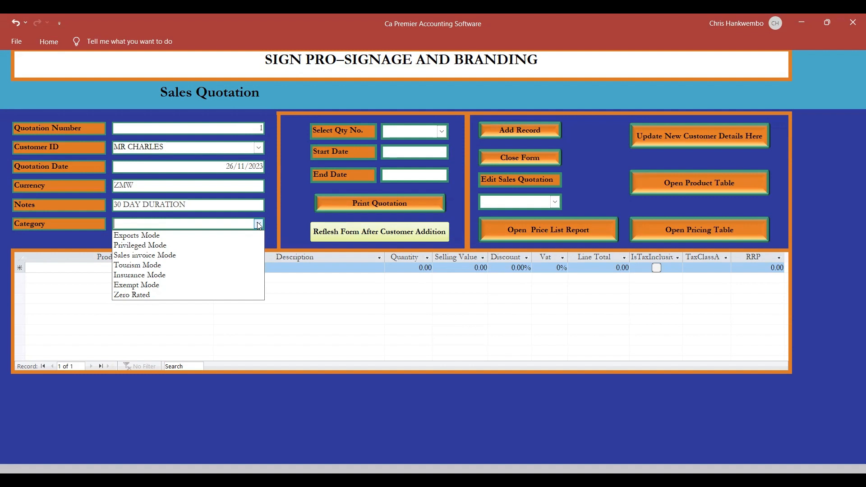
click(165, 256)
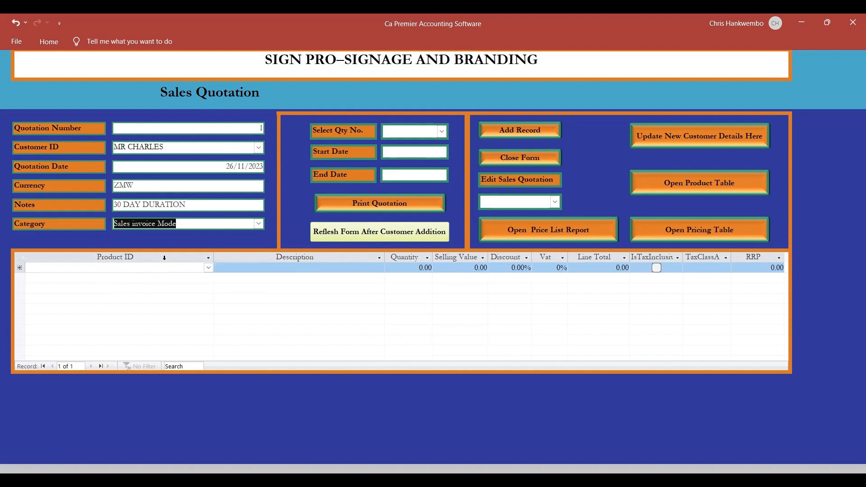
click(165, 258)
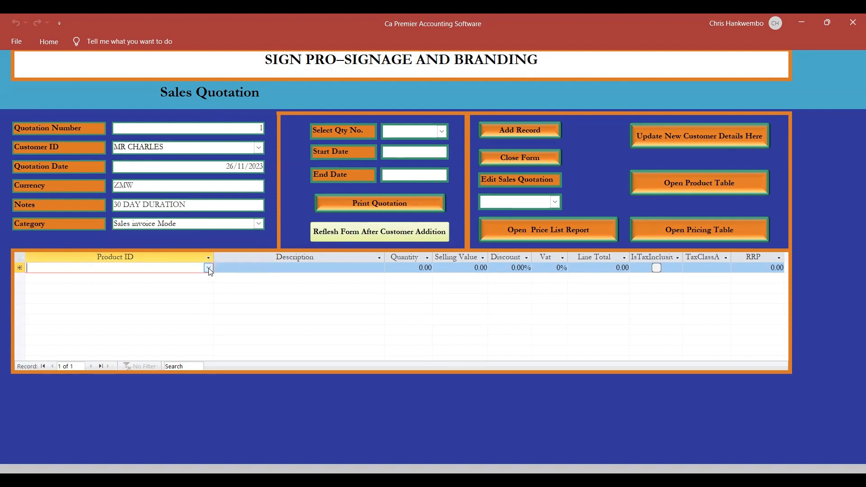
click(208, 268)
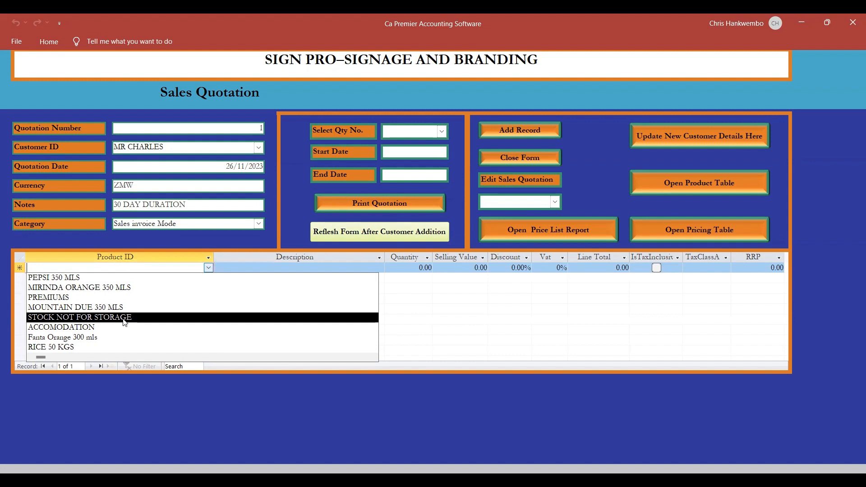
click(128, 321)
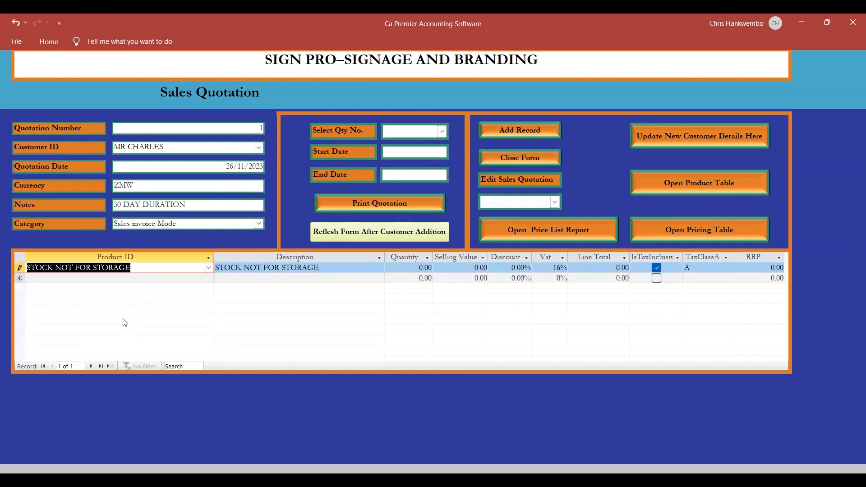
Replace the product line's description with "BAL 8861 TOYOTA TO BE DELIVERED AFTER 2 DAYS UPON APPROVAL".
key(Tab)
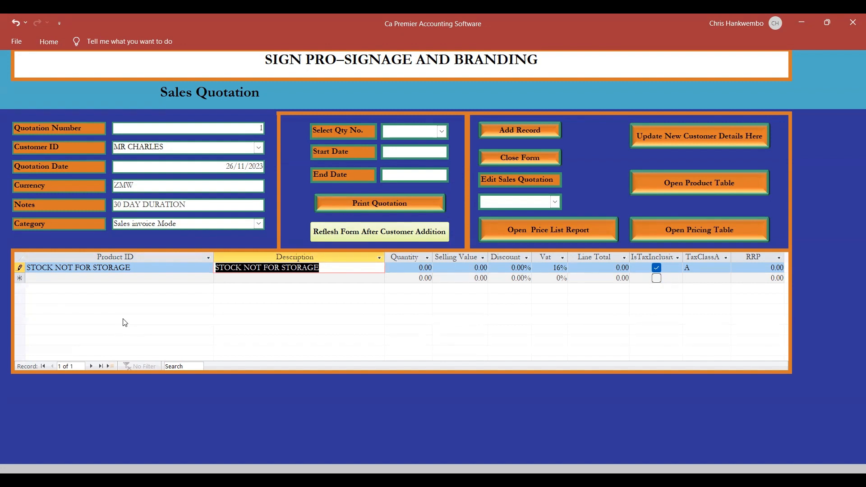
text(BA)
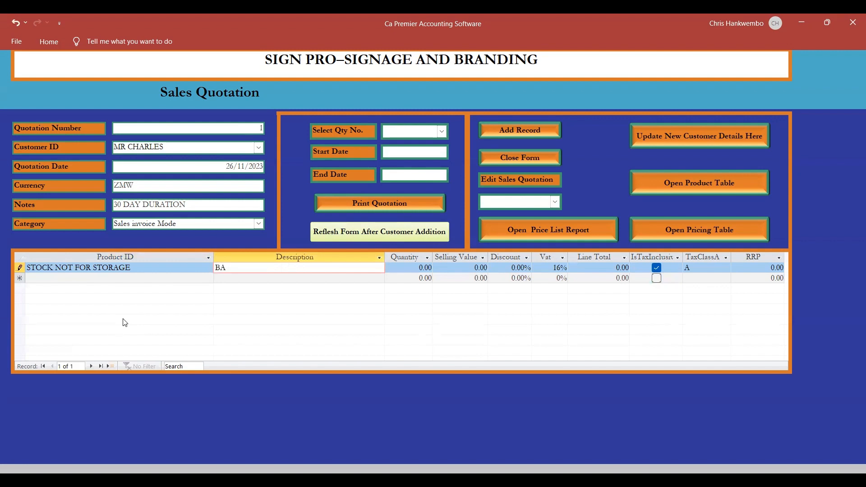
text(L)
text(L)
key(BackSpace)
text(8861)
text(TOYO)
text(TA)
text( COL)
key(BackSpace)
key(BackSpace)
key(BackSpace)
text(TO BE)
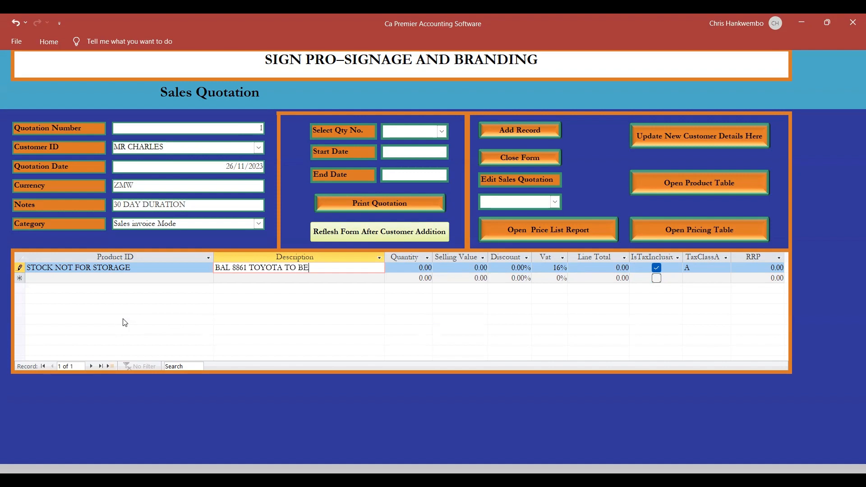
text( DELIVERED AFTER)
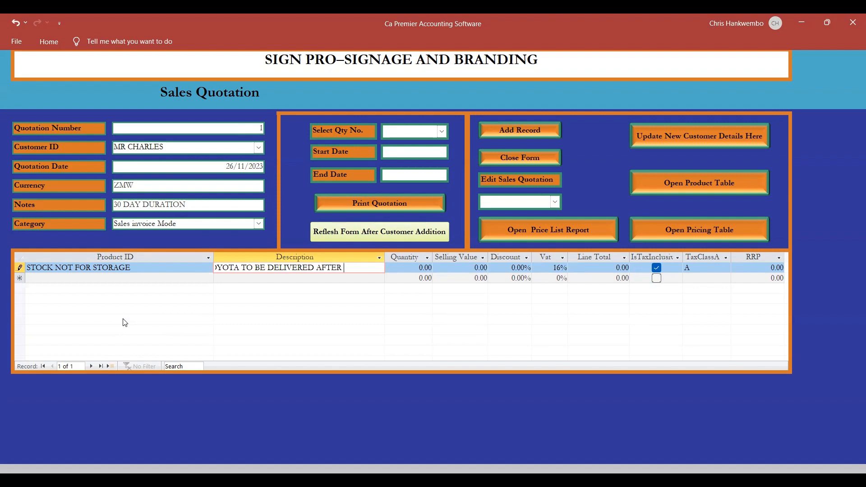
text( 2 DAYS UPON APP)
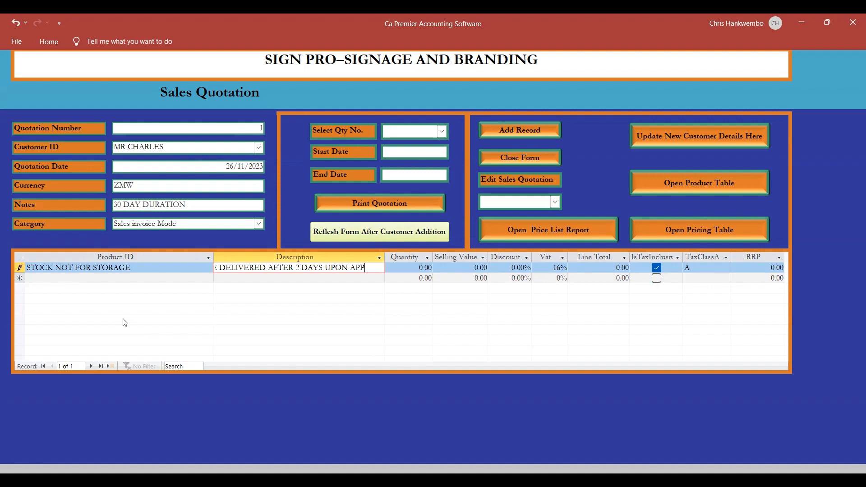
text(ROVAL)
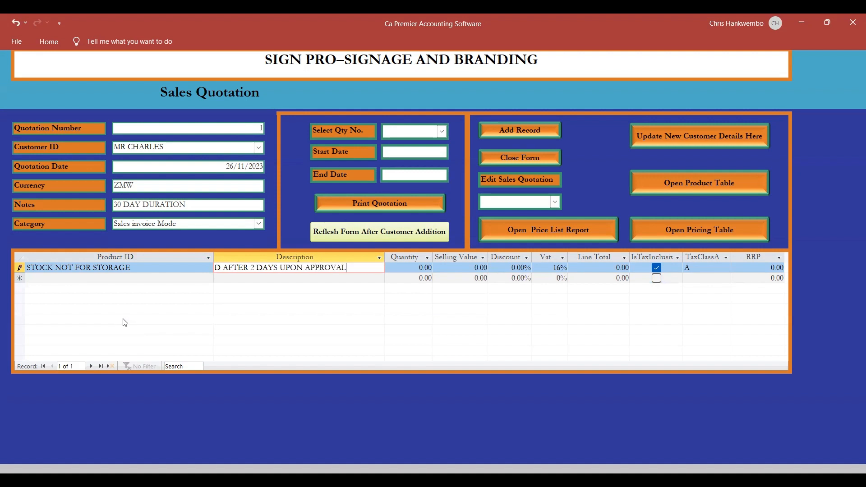
Set the product line's quantity to 2 and its selling value to 150, completing the line.
key(Tab)
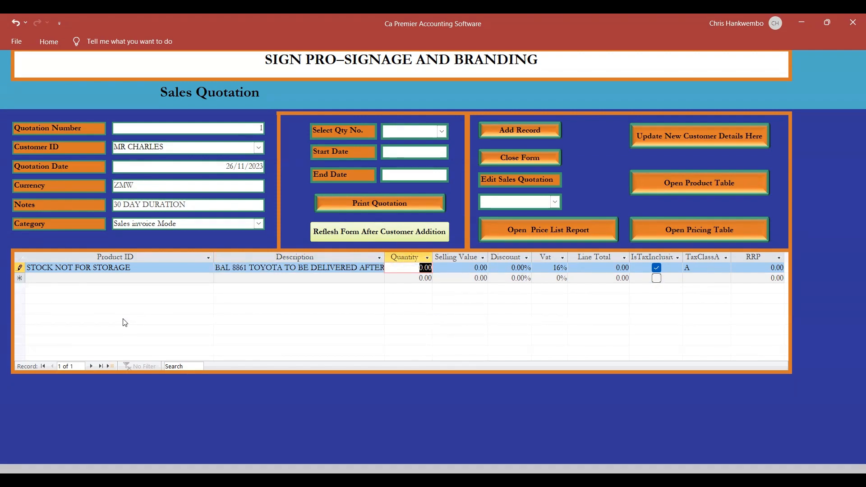
text(2)
key(Tab)
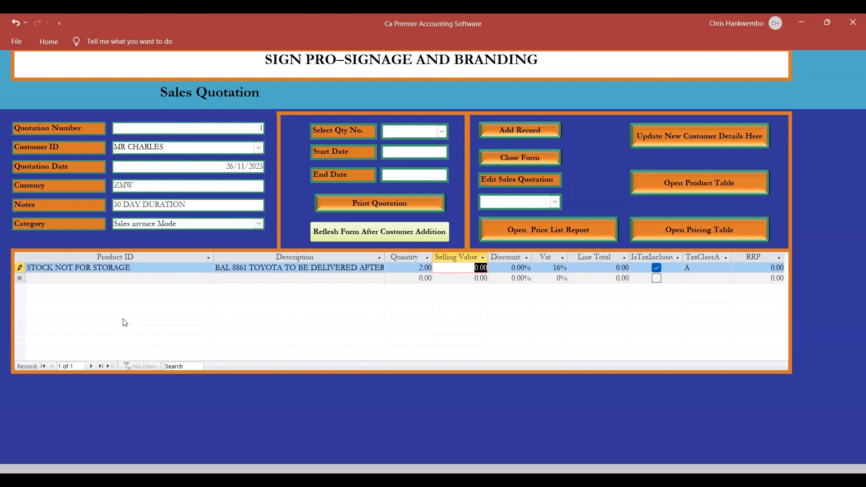
text(150)
key(Tab)
key(Tab)
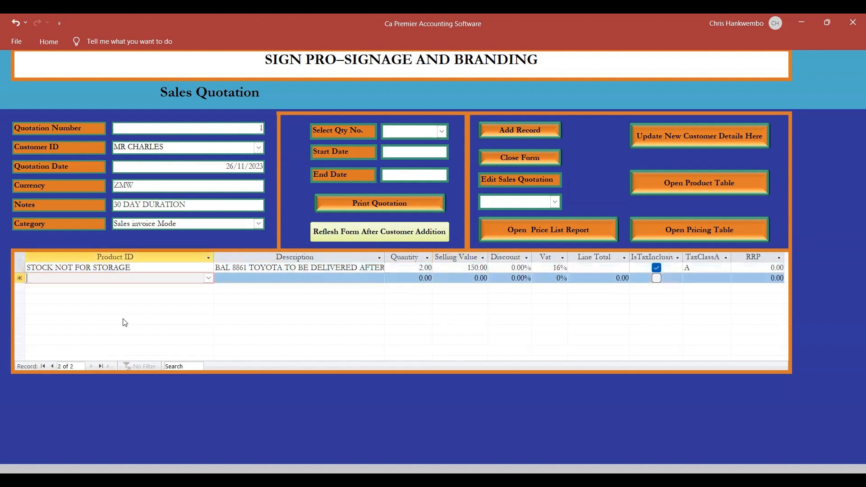
key(Tab)
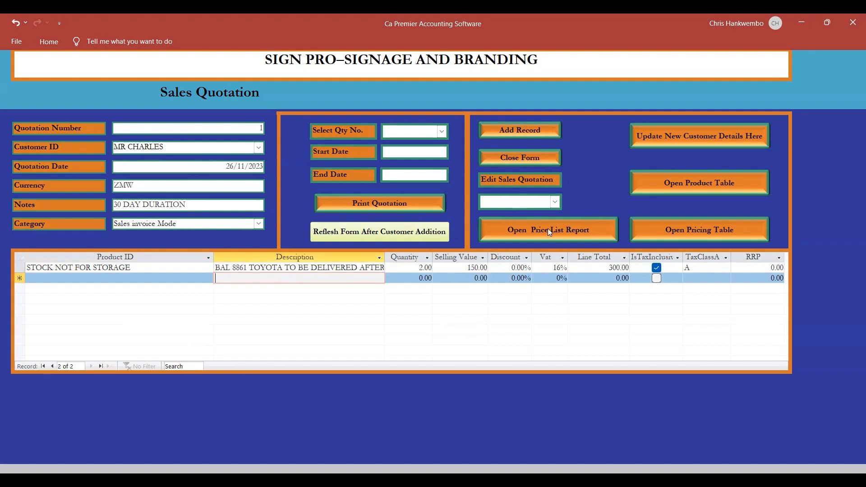
Add the finished quotation as a record and select the new customer's quotation number 1 for printing.
click(520, 131)
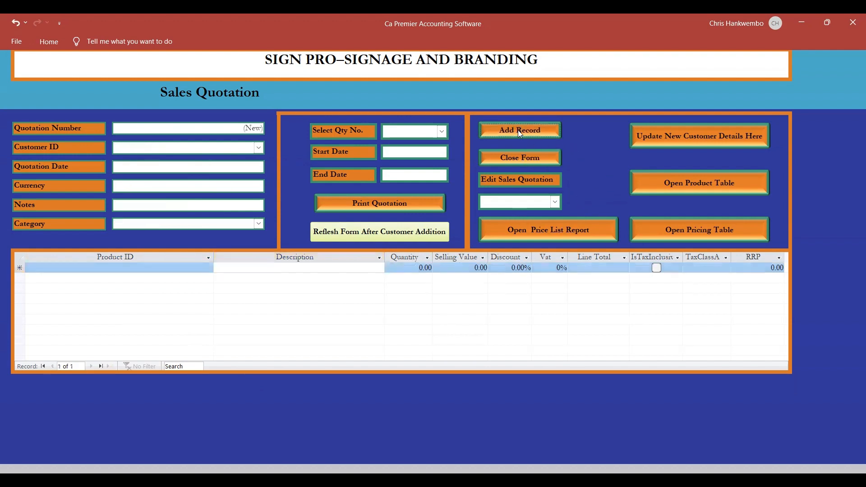
click(442, 132)
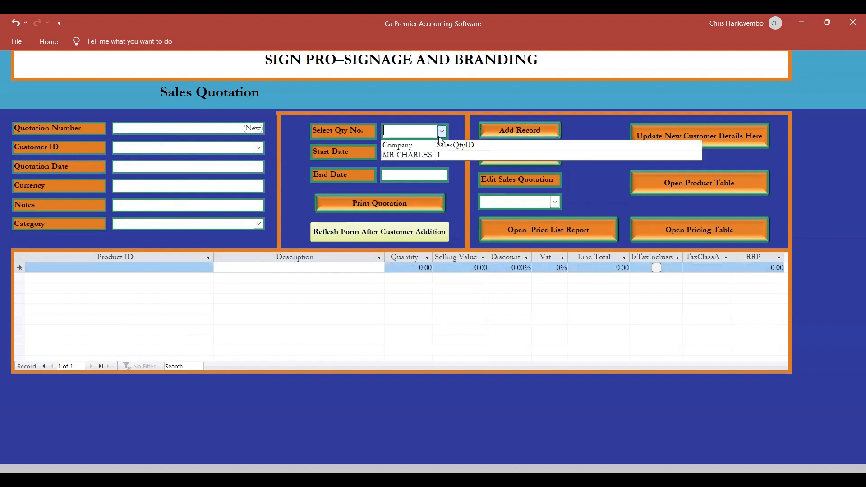
click(419, 156)
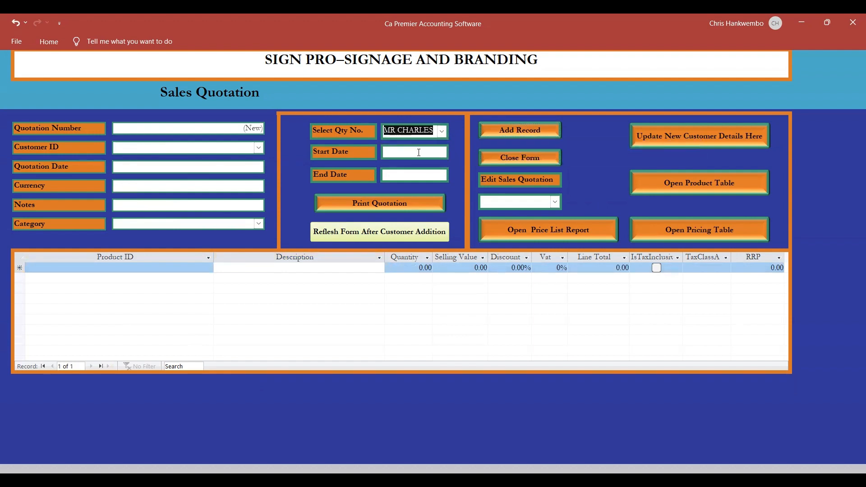
Set the start date of the quotation print period to 01/10/2022.
click(425, 156)
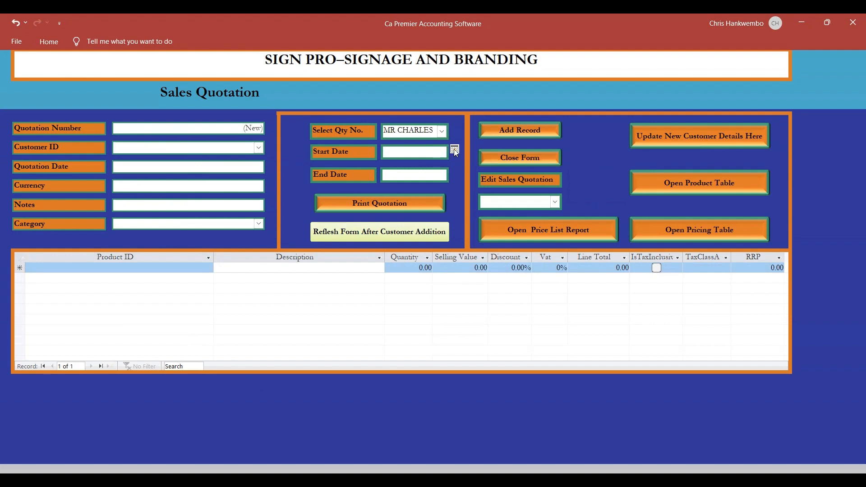
click(454, 151)
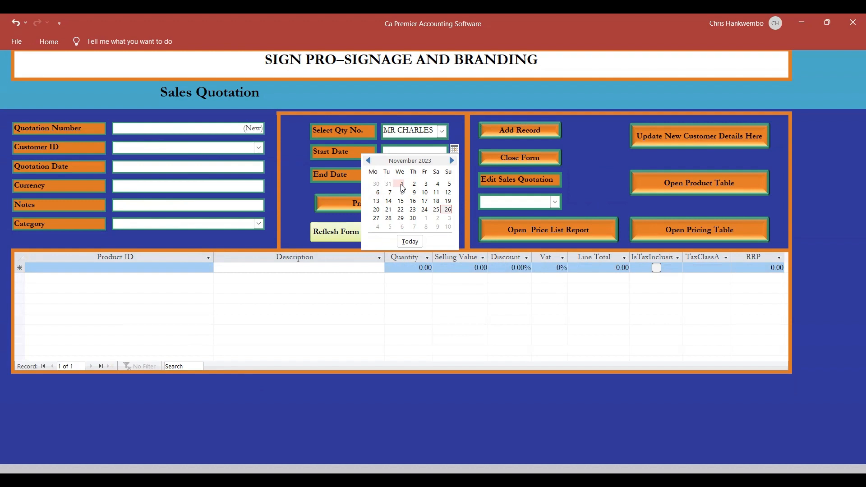
click(368, 161)
click(368, 161)
click(368, 161)
click(368, 160)
click(368, 161)
click(369, 161)
click(369, 161)
click(369, 161)
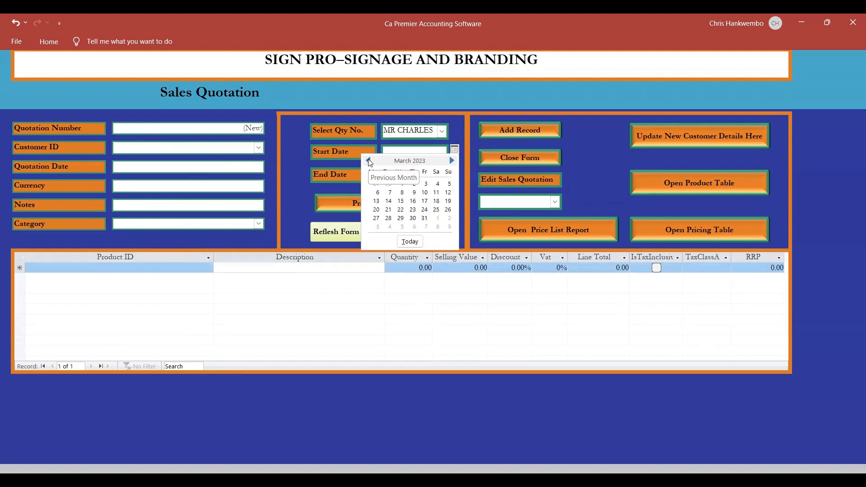
click(368, 161)
click(368, 161)
click(368, 161)
click(368, 161)
click(368, 161)
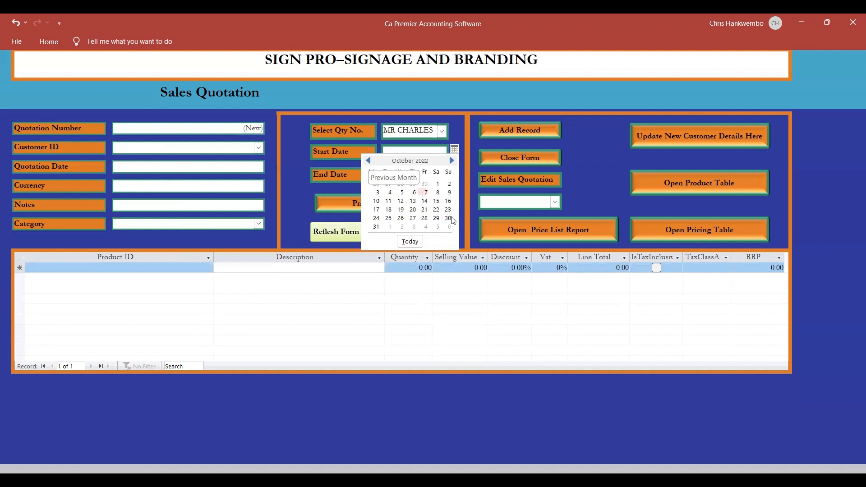
click(435, 185)
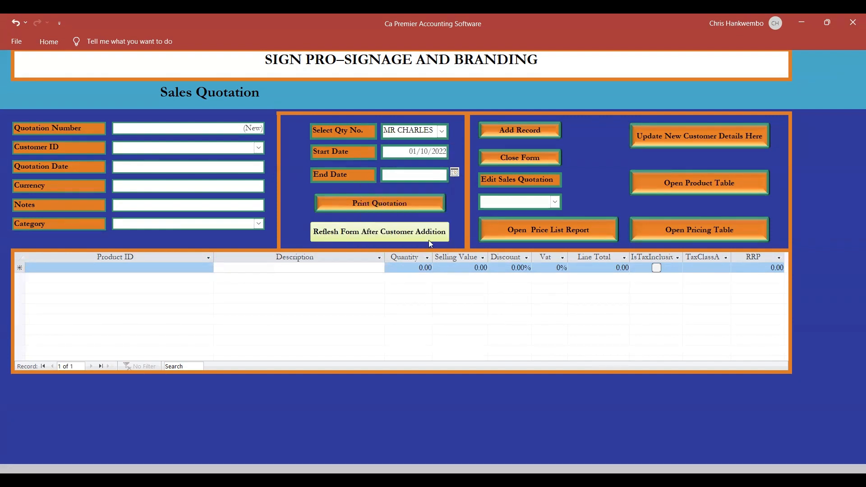
Set the end date of the print period to 30/11/2023 and open the selected quotation for printing.
click(454, 173)
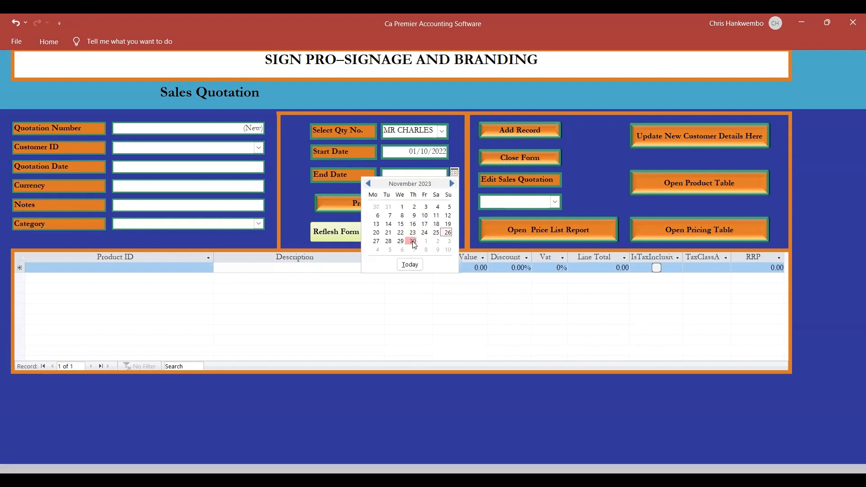
click(413, 241)
click(376, 202)
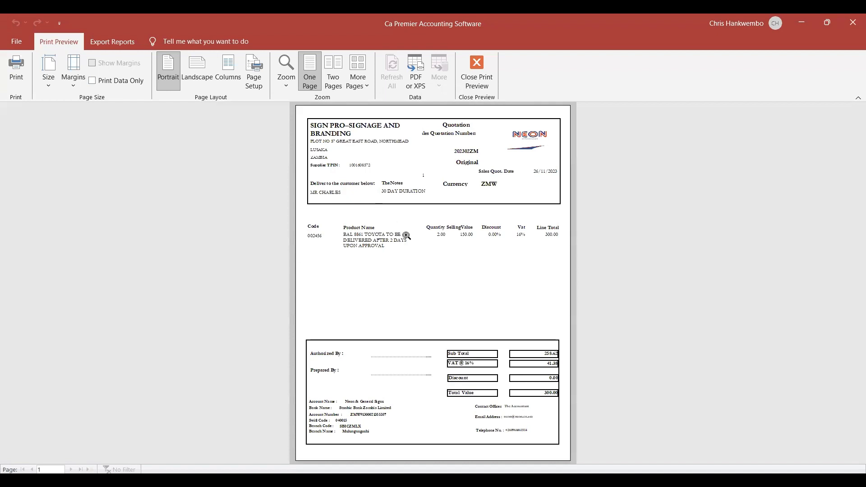
Review the previewed quotation's header, product line, totals and bank details, and close the preview and the quotation form.
click(411, 238)
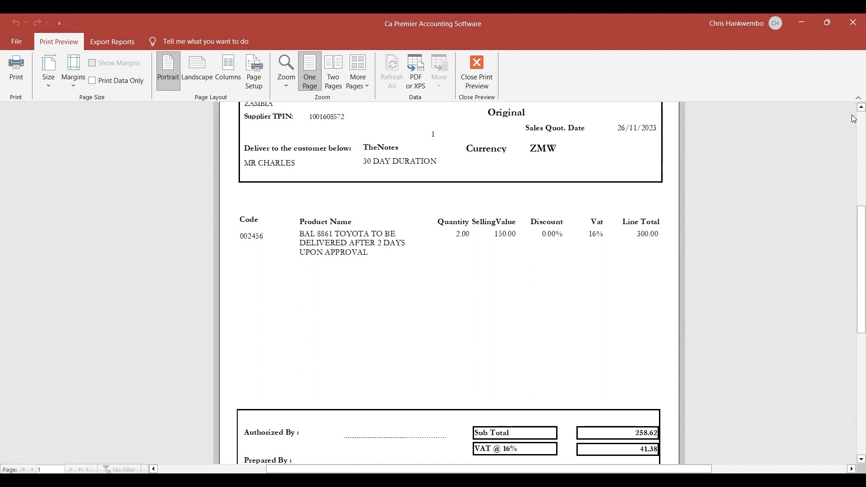
scroll(853, 116, up, 3)
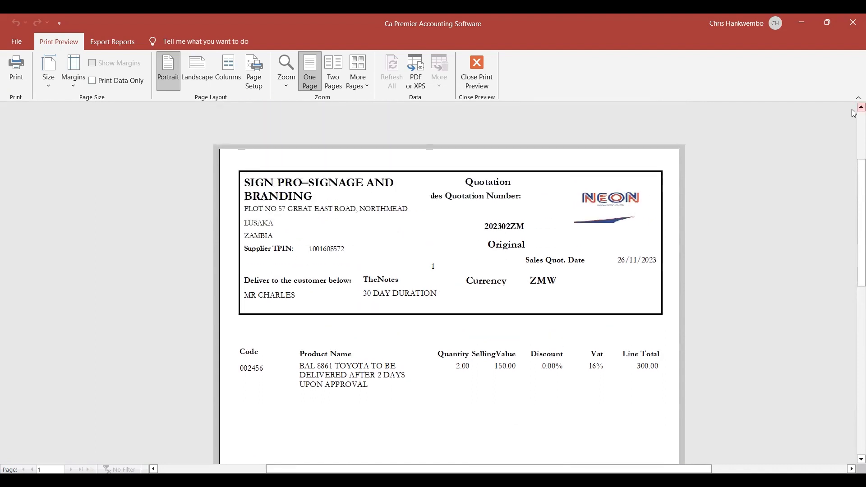
click(860, 458)
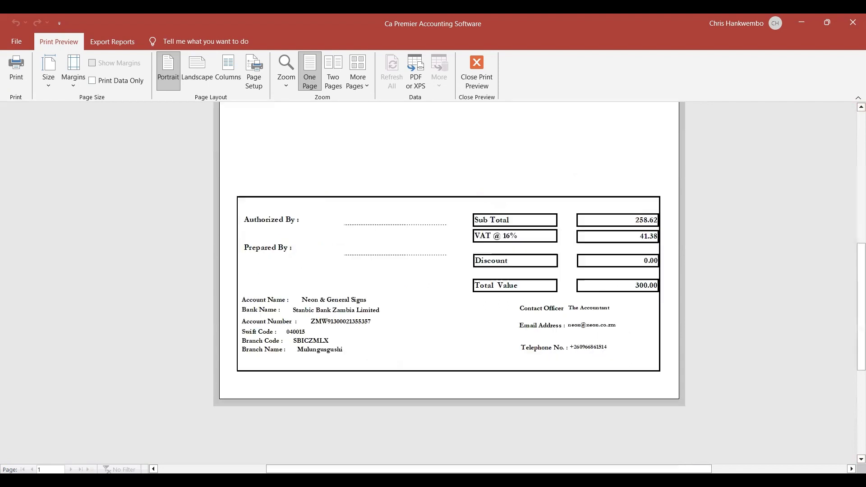
click(861, 422)
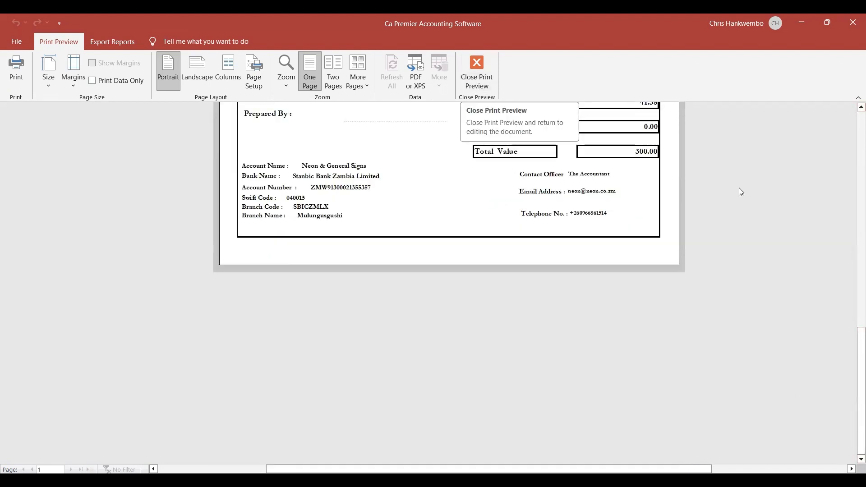
click(858, 108)
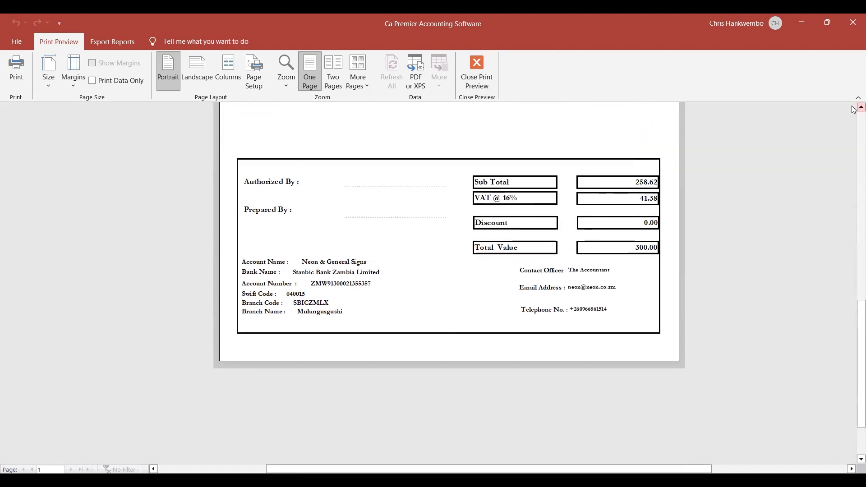
click(473, 76)
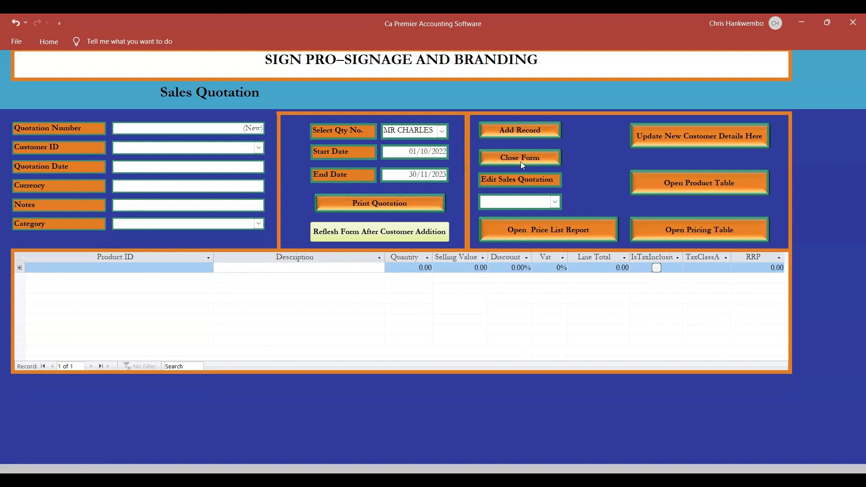
click(501, 156)
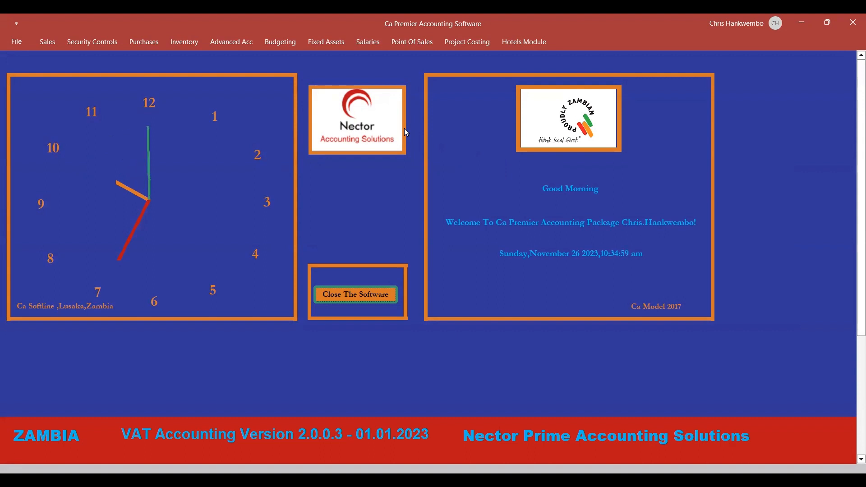
Create a sales order from quotation number 1, add it as a record and close the sales order form.
click(47, 42)
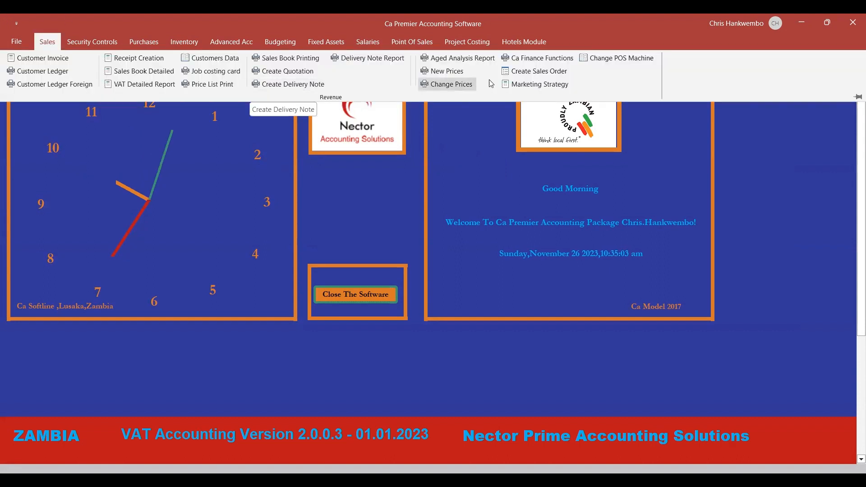
click(522, 72)
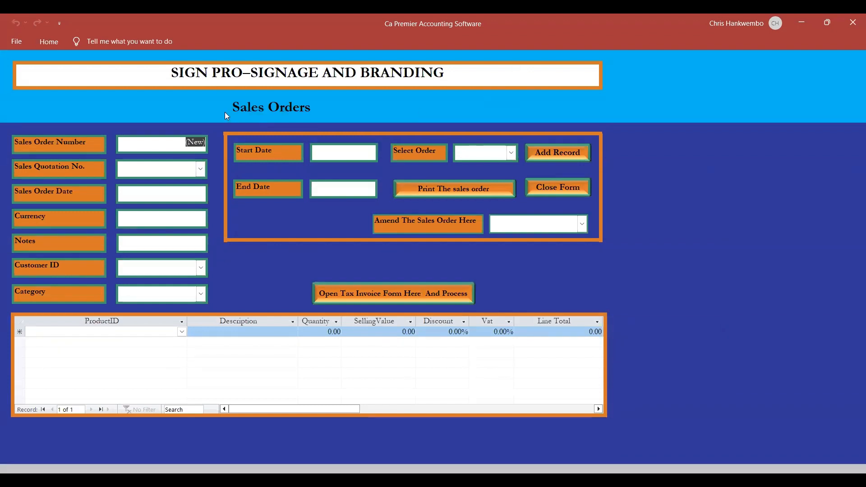
click(200, 169)
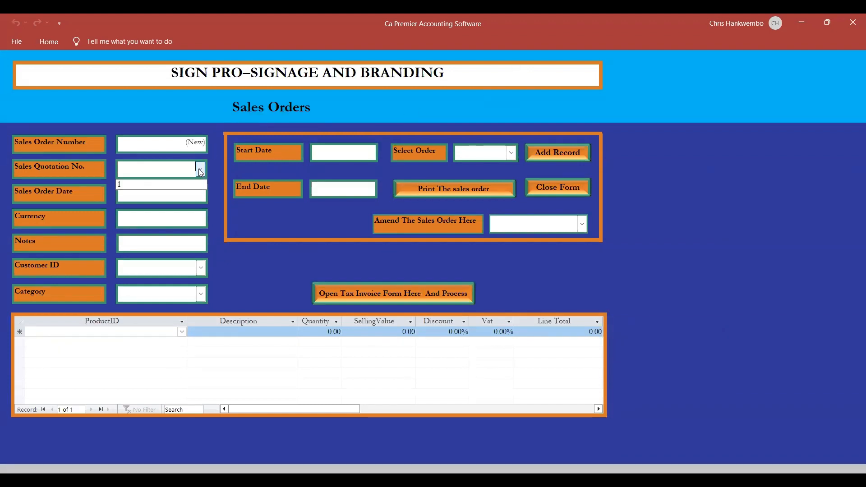
click(138, 185)
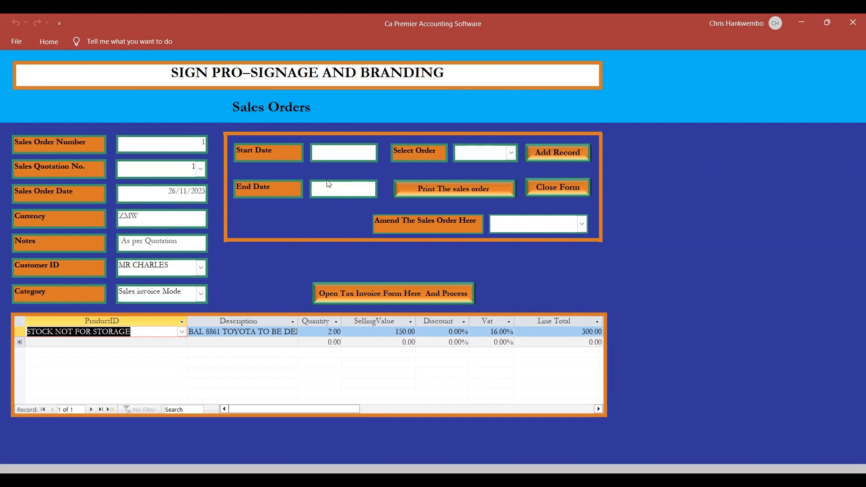
click(538, 156)
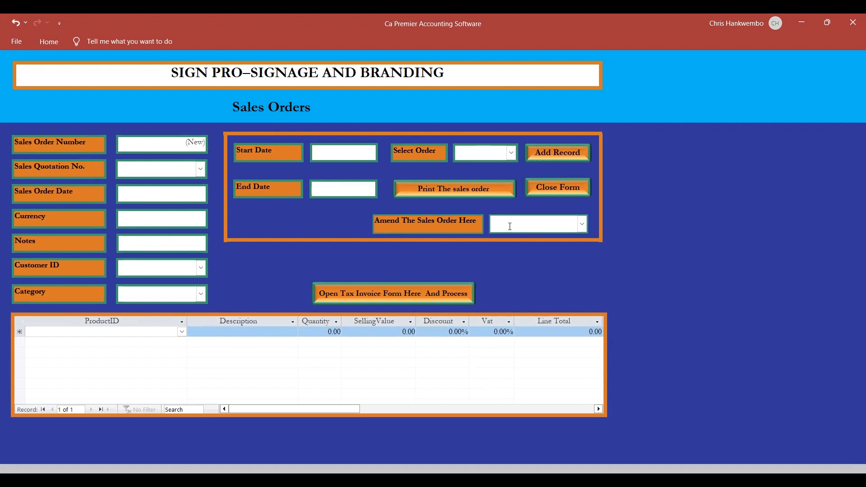
click(534, 187)
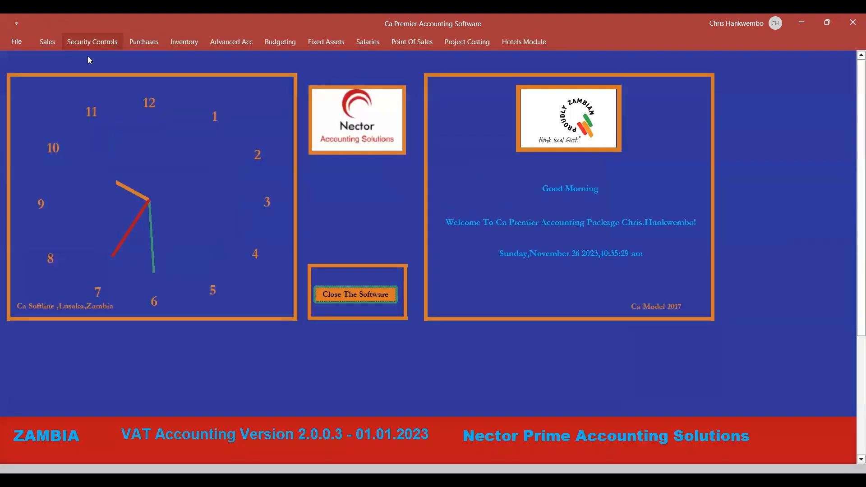
Start a customer invoice based on the new customer's sales order and assign it to that customer.
click(47, 42)
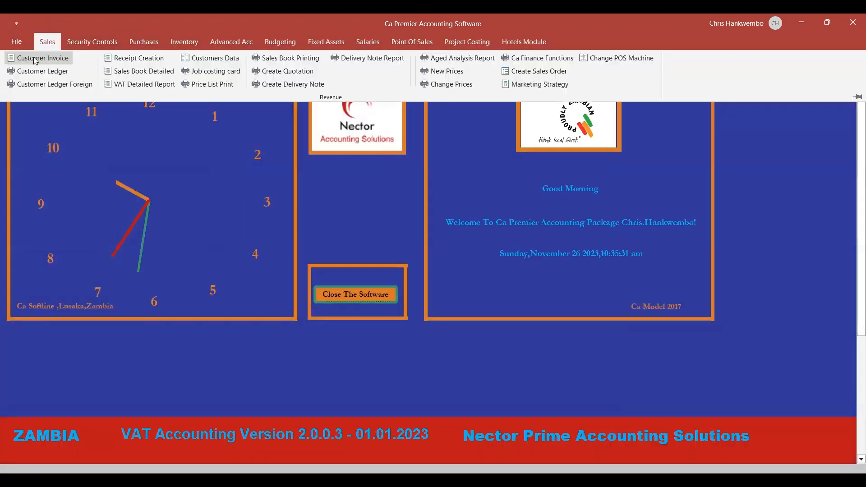
click(31, 59)
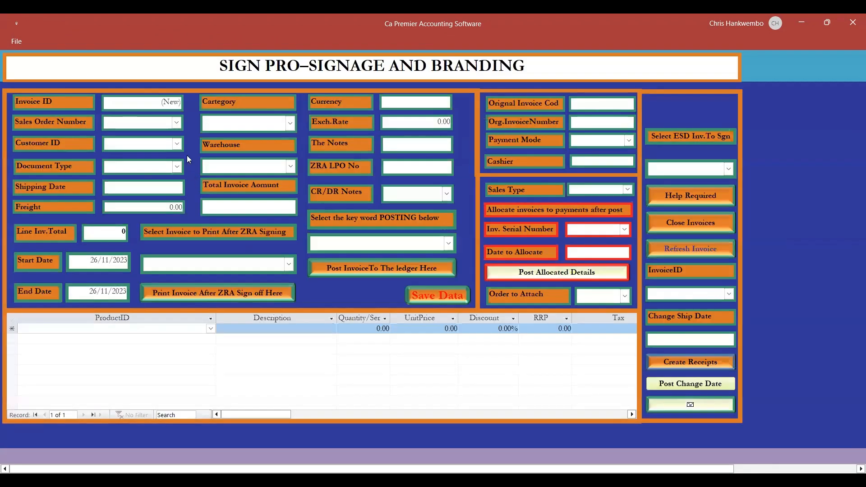
click(177, 124)
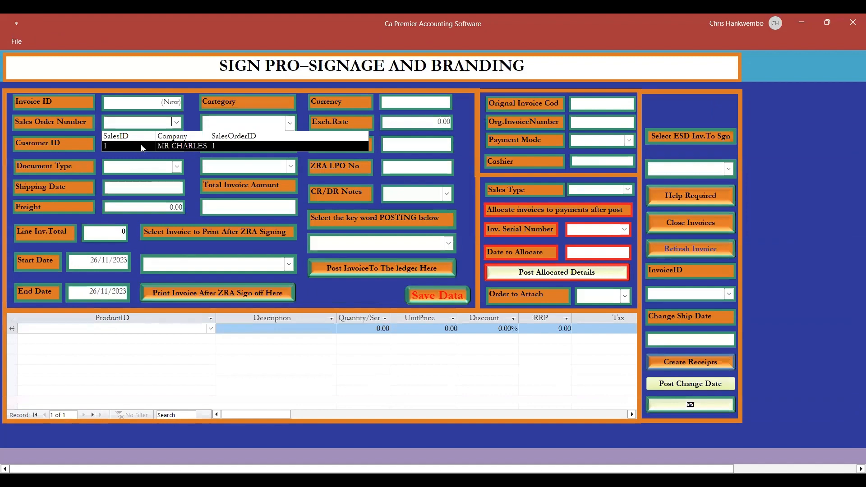
click(141, 146)
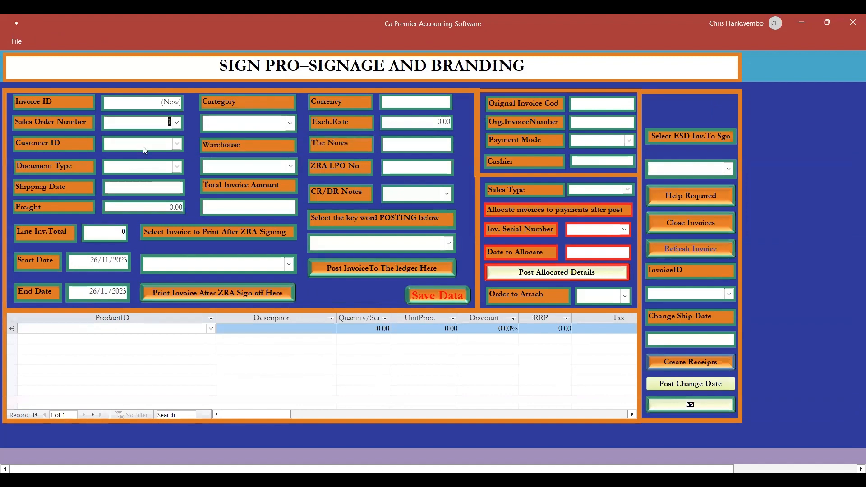
click(177, 145)
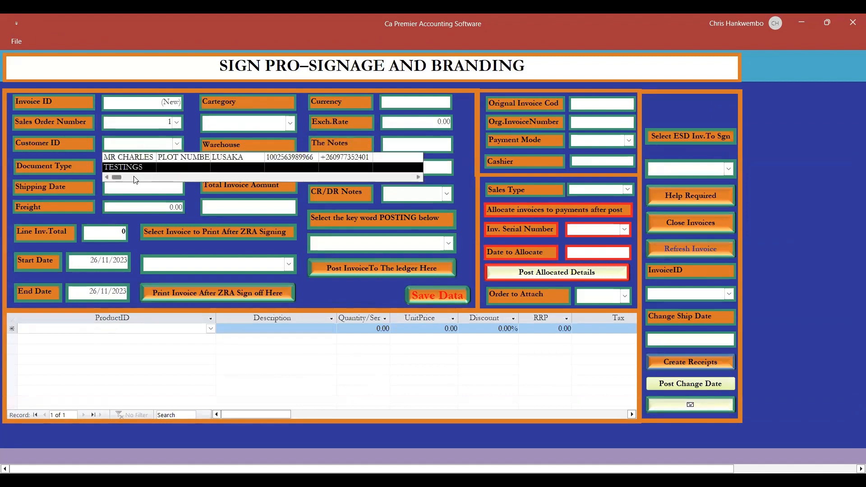
click(153, 158)
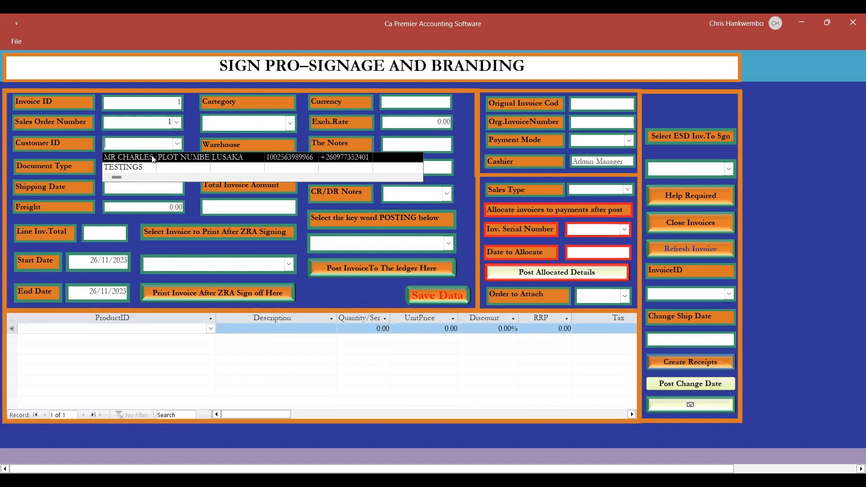
Set the invoice's document type to Tax Invoice.
click(183, 220)
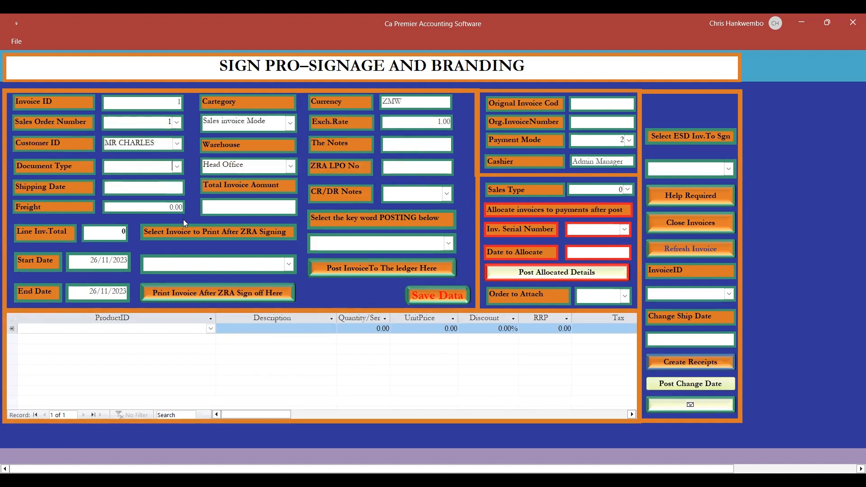
click(178, 167)
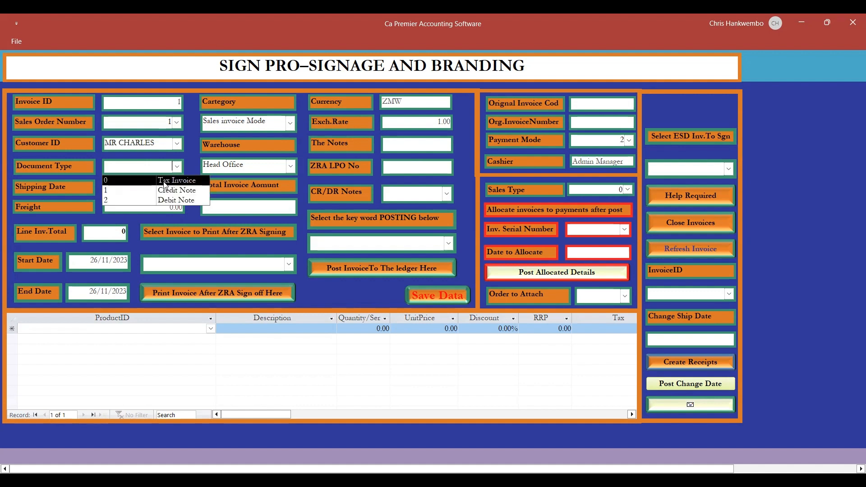
click(169, 179)
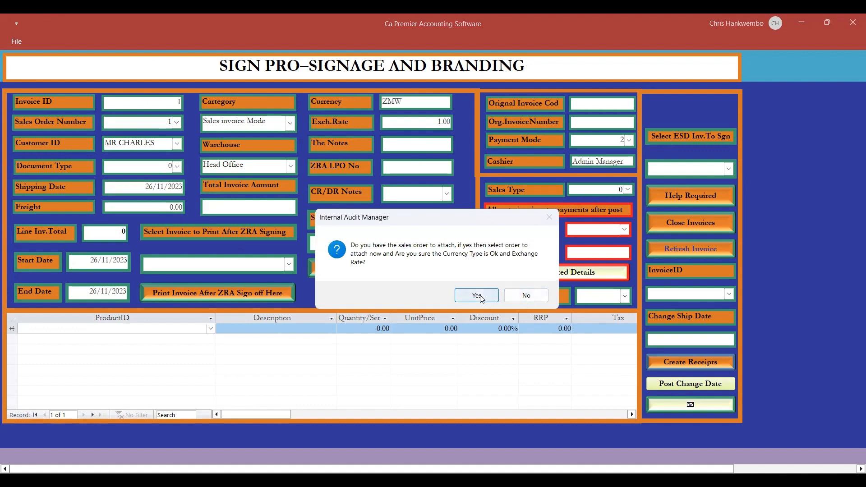
Attach the customer's sales order to the invoice so its product line is brought in, declining to attach another order.
click(482, 298)
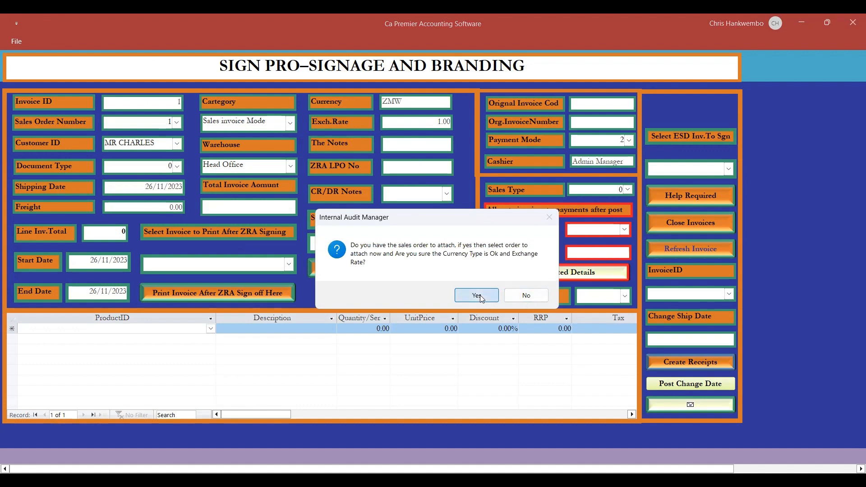
click(625, 296)
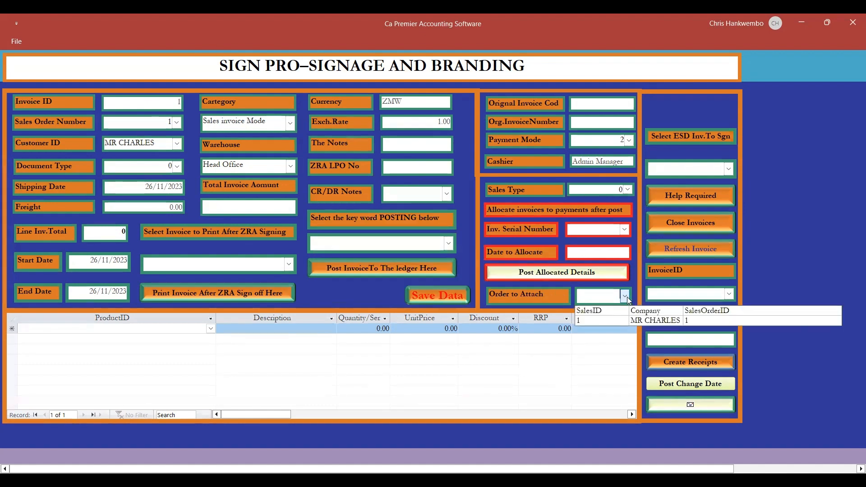
click(634, 327)
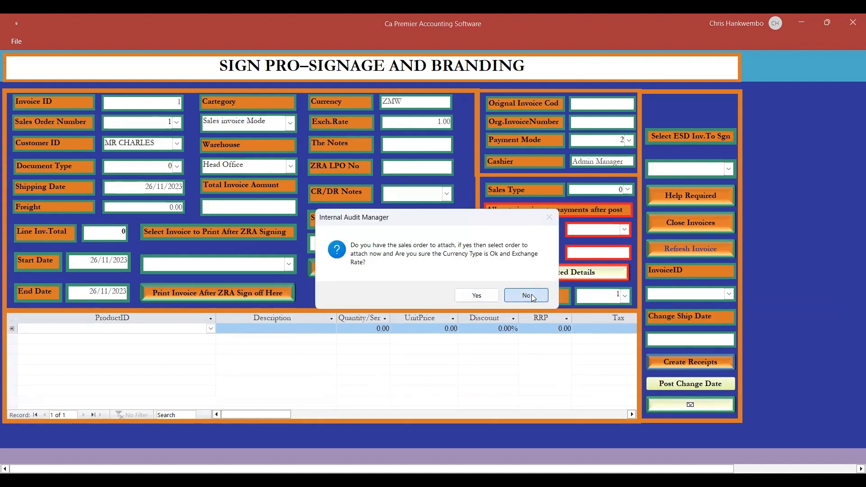
click(527, 295)
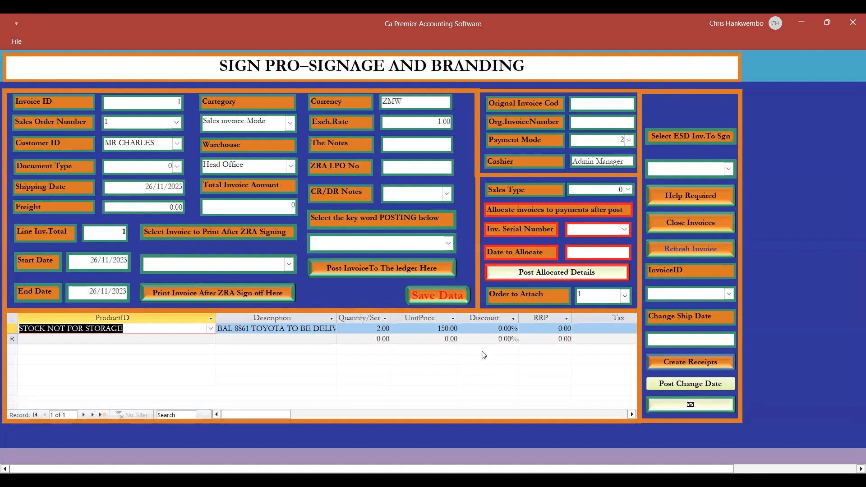
Save the invoice data, dismiss the ESD notice and select the saved invoice for printing after ZRA signing.
click(434, 300)
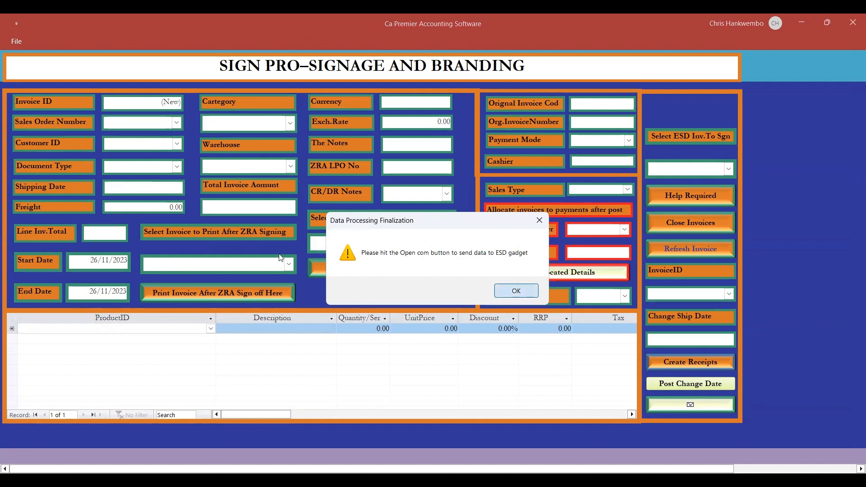
click(509, 294)
click(156, 280)
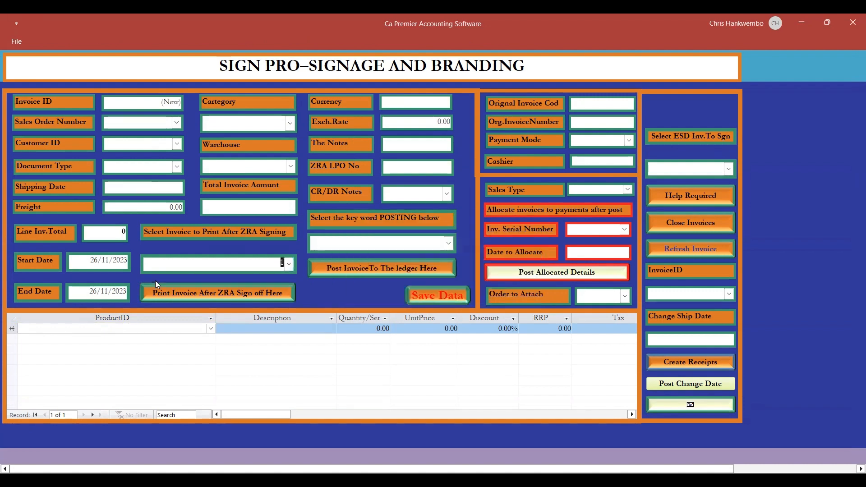
Generate the selected customer tax invoice for printing, view it full size, and close the report and the invoice form.
click(221, 294)
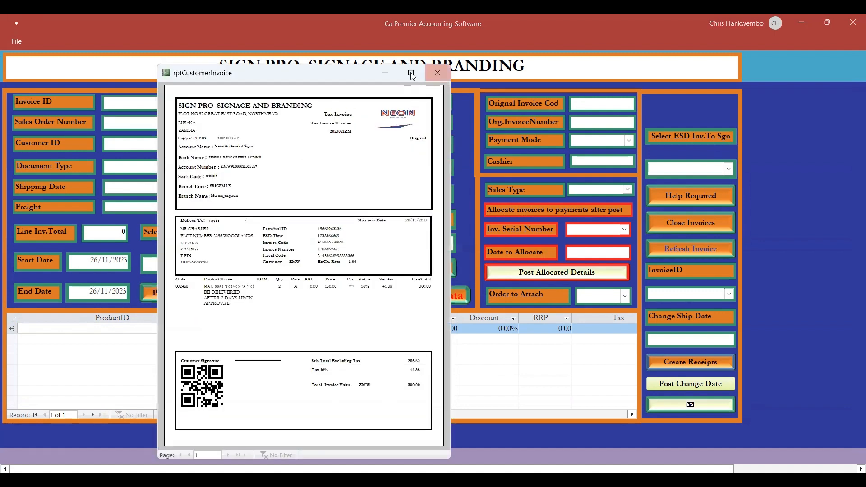
click(411, 74)
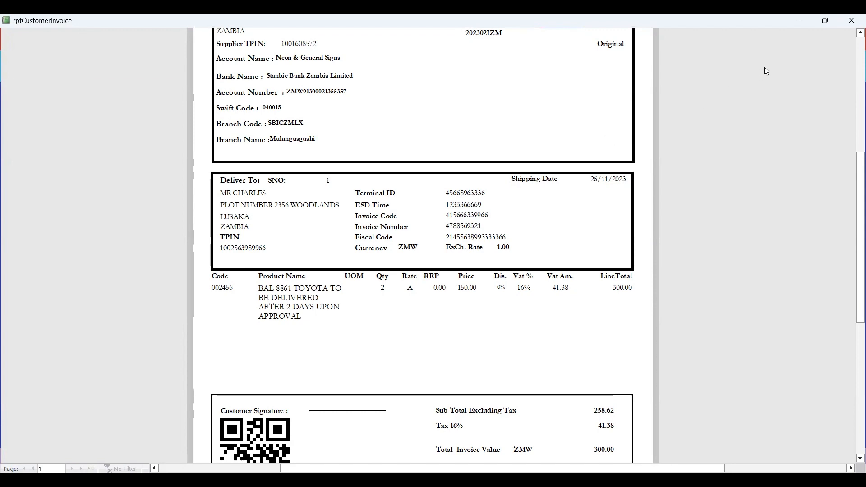
click(853, 20)
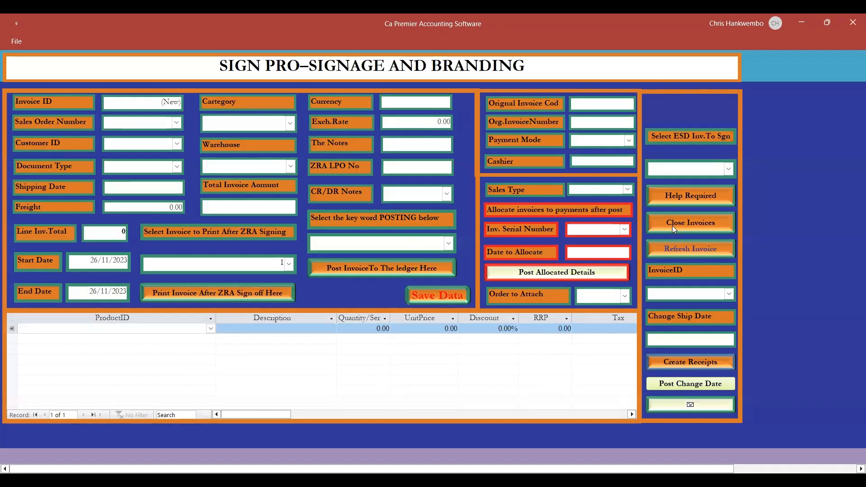
click(671, 227)
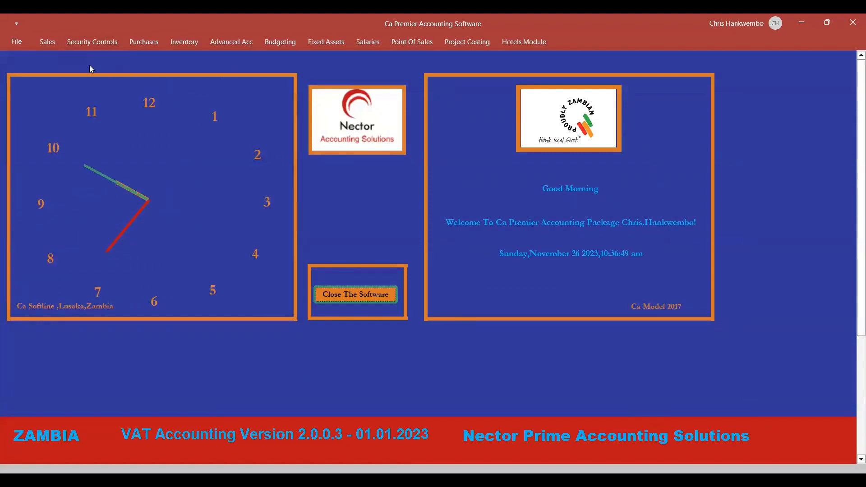
click(46, 42)
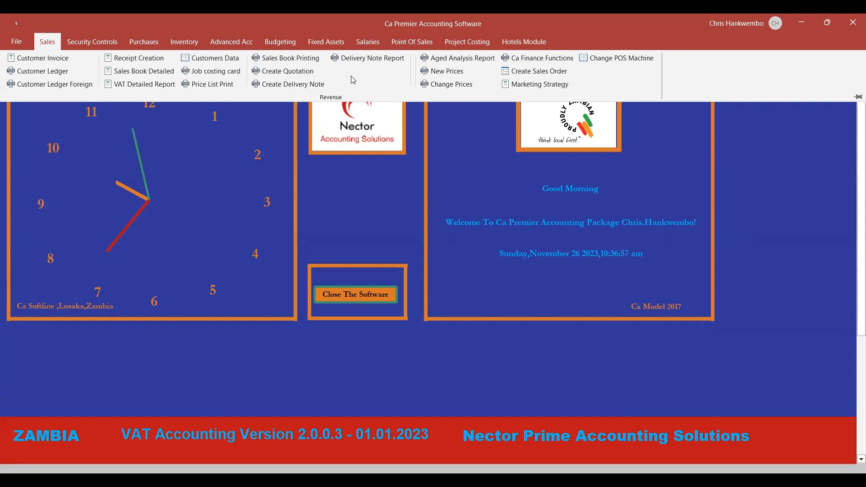
click(361, 58)
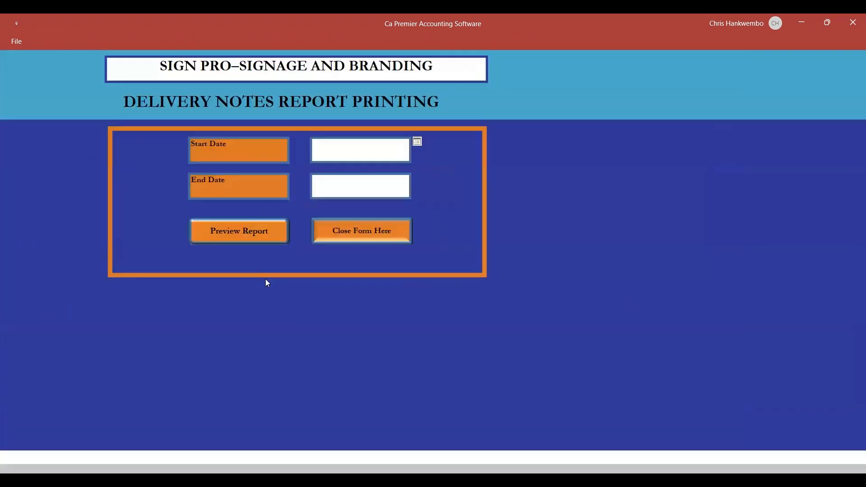
click(334, 232)
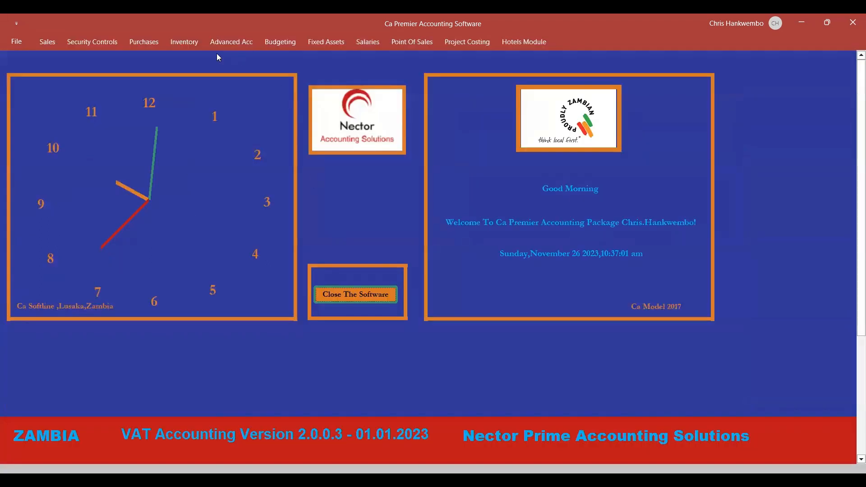
Create a sales delivery note from sales order 1 and add it as a record.
click(47, 42)
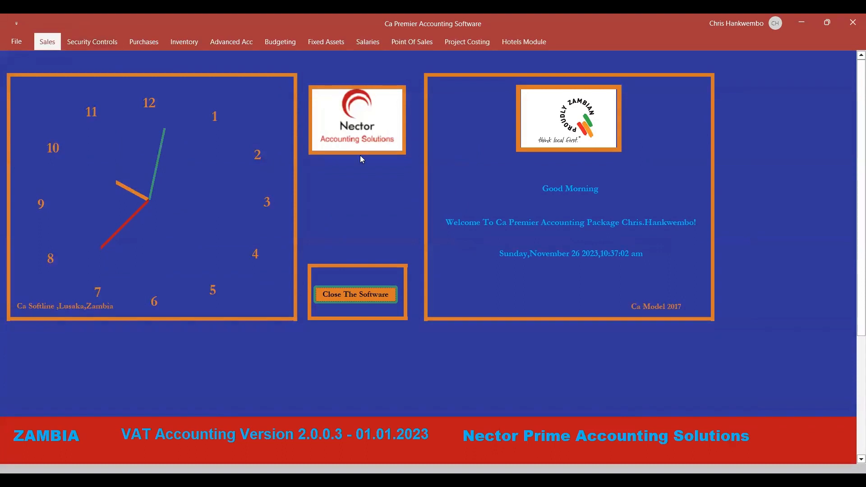
click(293, 85)
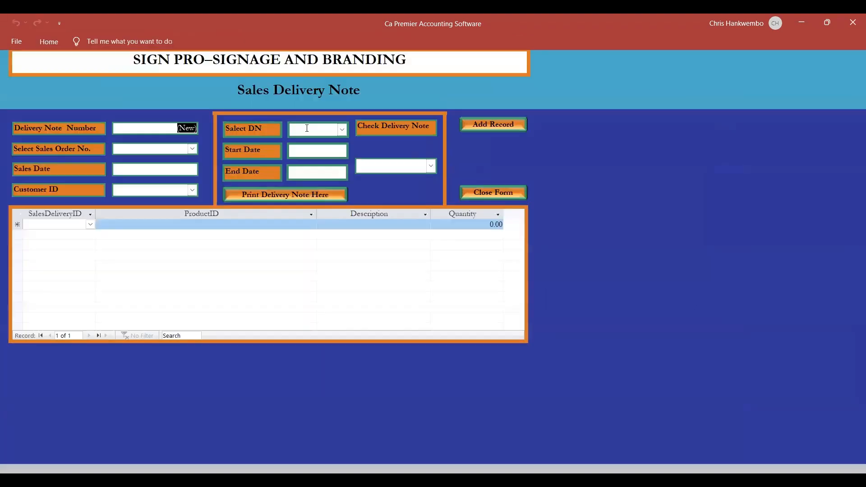
click(192, 149)
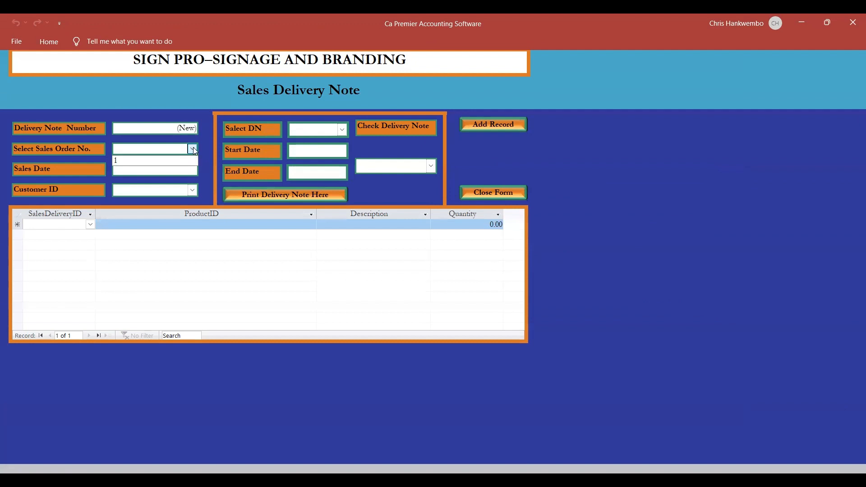
click(133, 161)
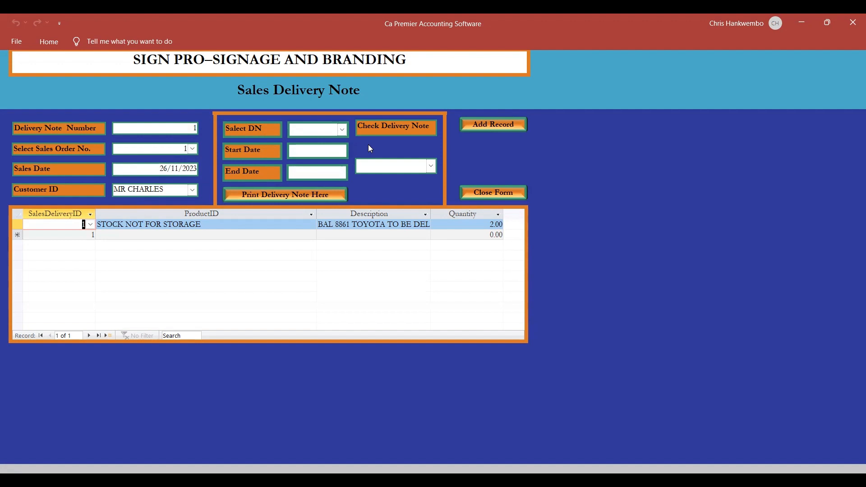
click(475, 124)
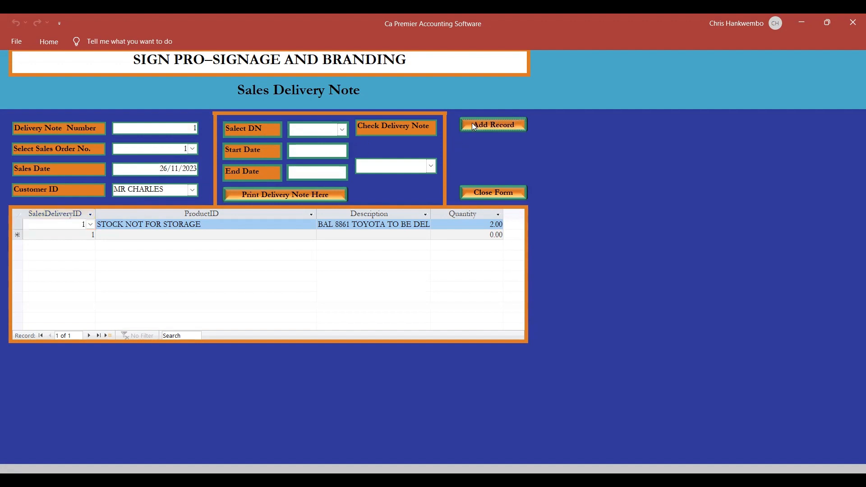
Print the customer's delivery note for the period 01/11/2023 to 30/11/2023.
click(342, 130)
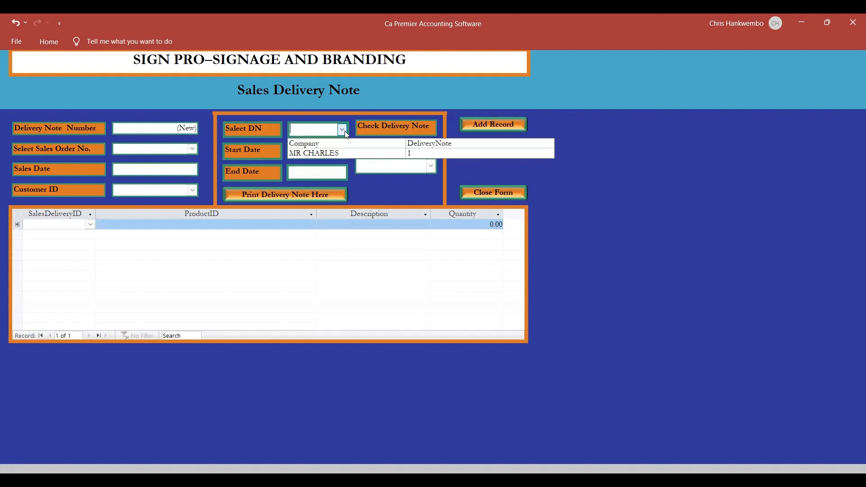
click(325, 152)
click(323, 151)
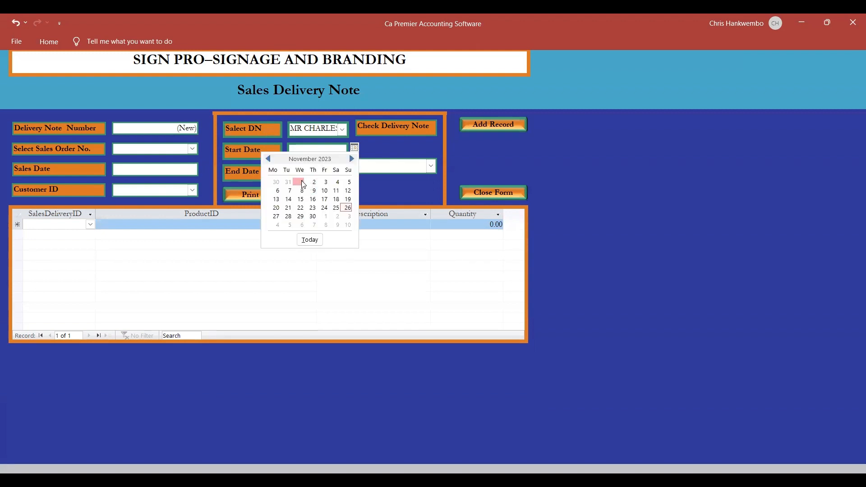
click(302, 183)
click(324, 176)
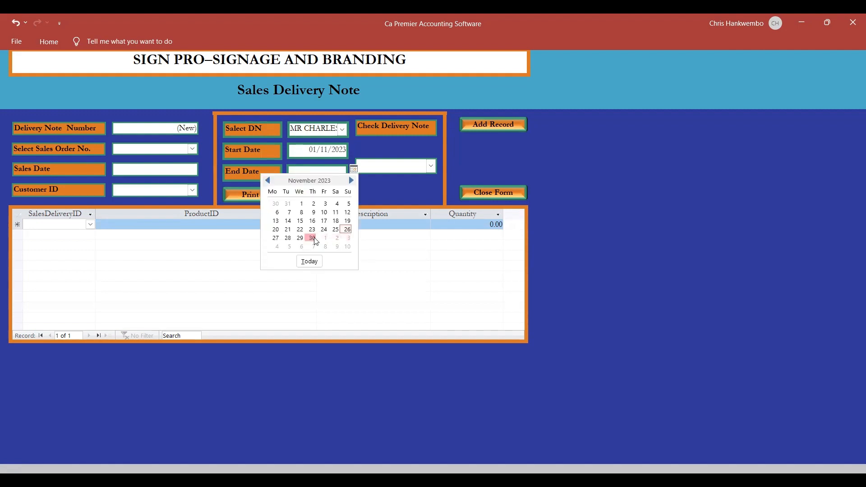
click(312, 237)
click(272, 195)
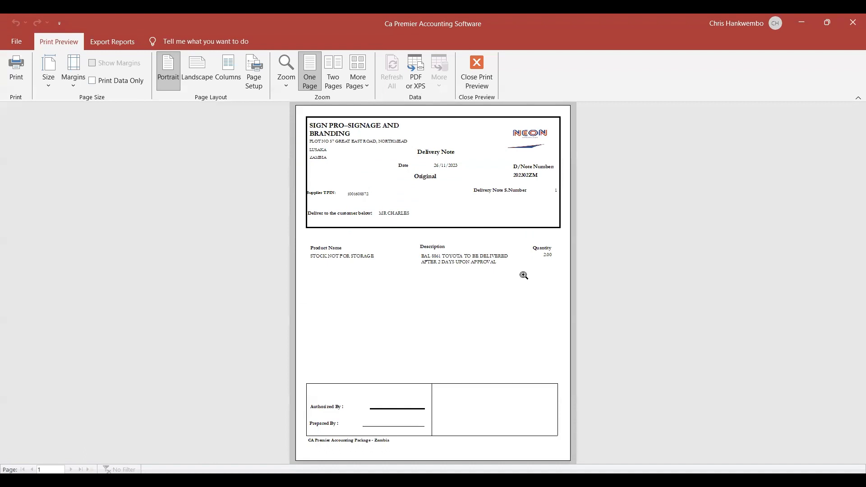
Review the delivery note preview from its header to the authorization section, and close the preview and the delivery note form.
click(524, 276)
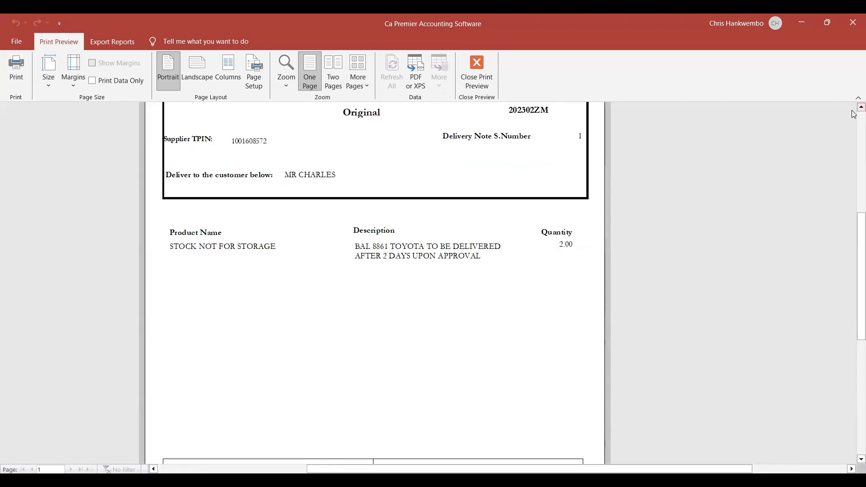
scroll(854, 115, up, 5)
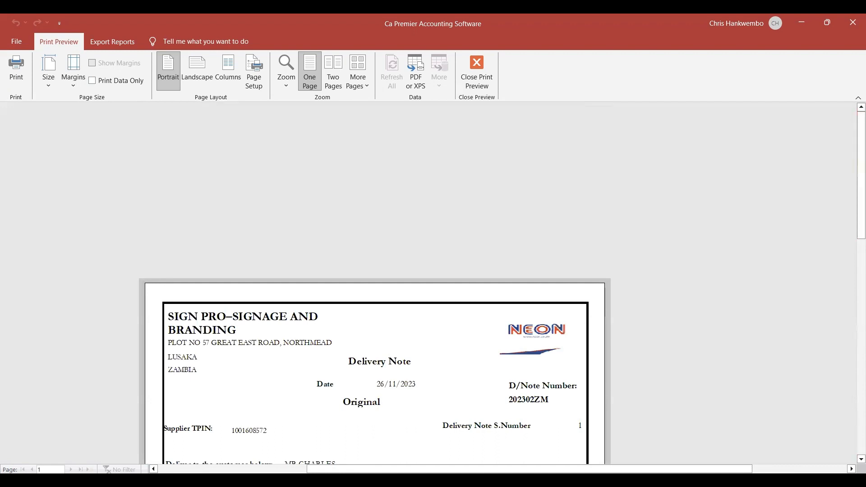
click(860, 458)
click(861, 459)
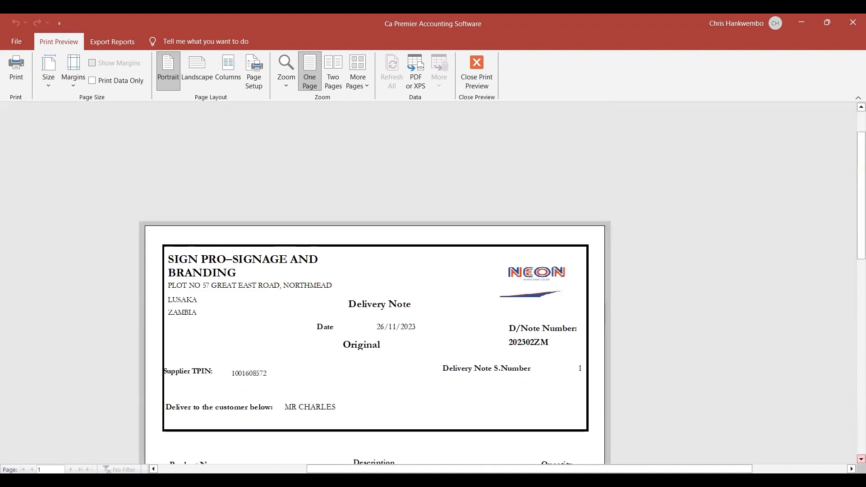
click(860, 459)
click(861, 459)
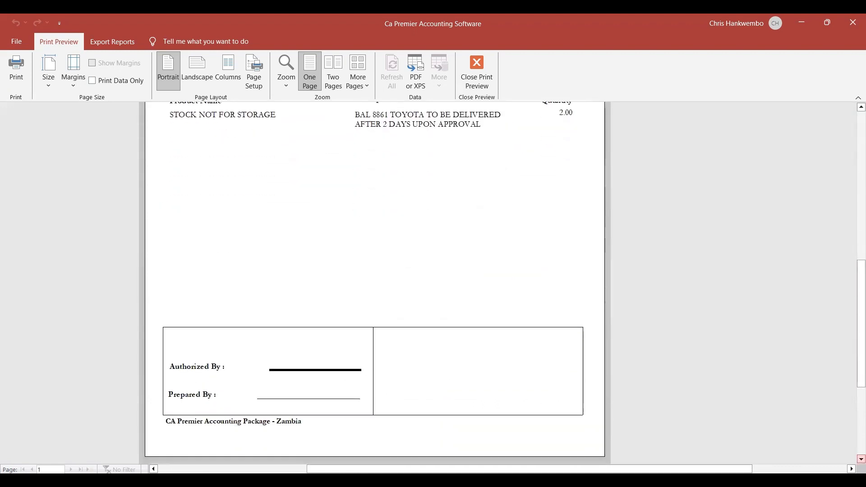
click(477, 86)
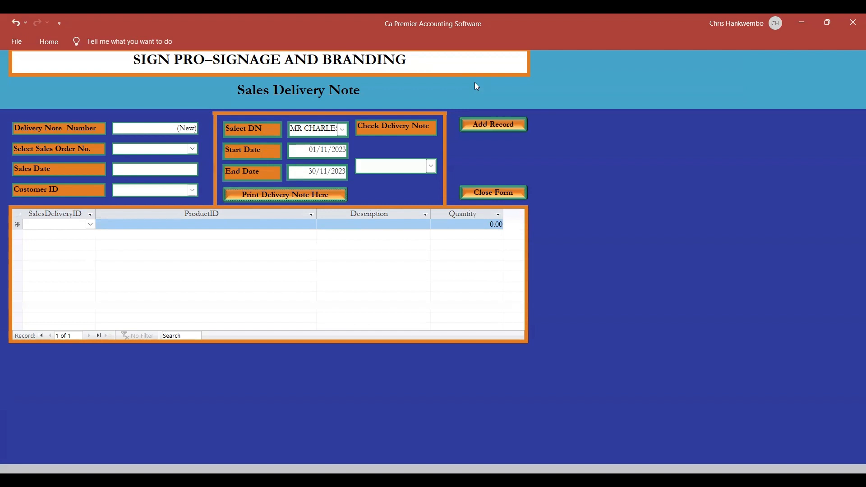
click(487, 194)
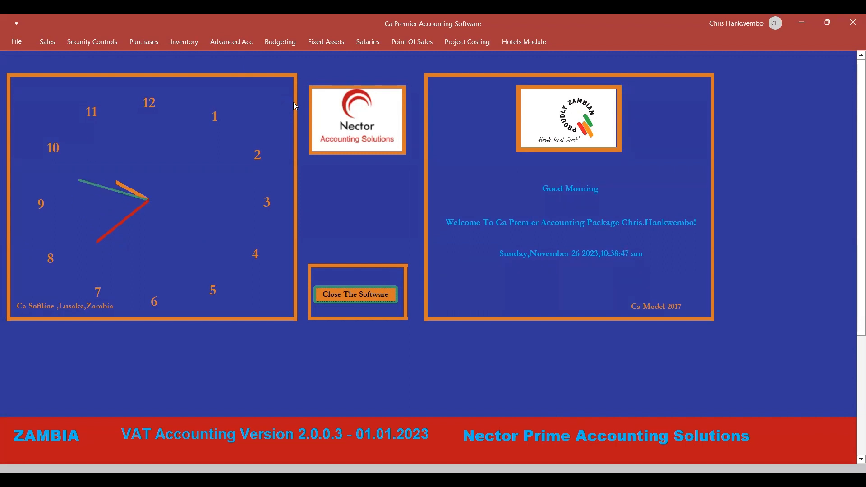
Open the inventory job costing card and check which customers are available for the works order.
click(181, 46)
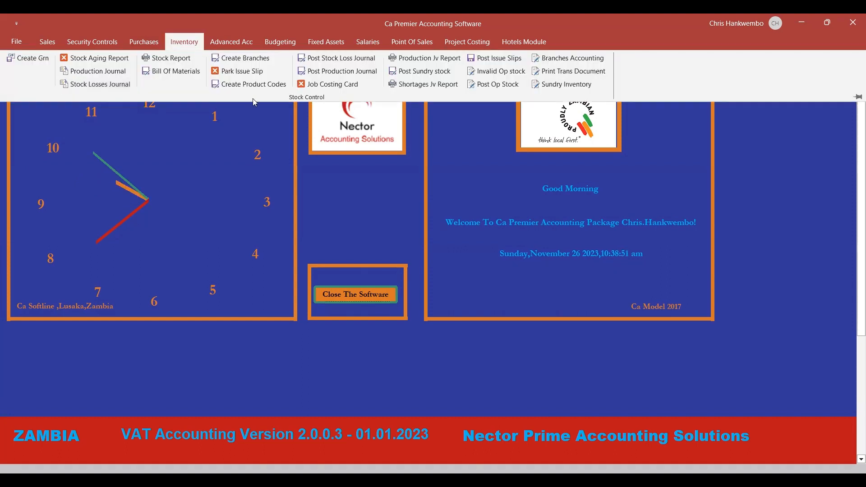
click(327, 86)
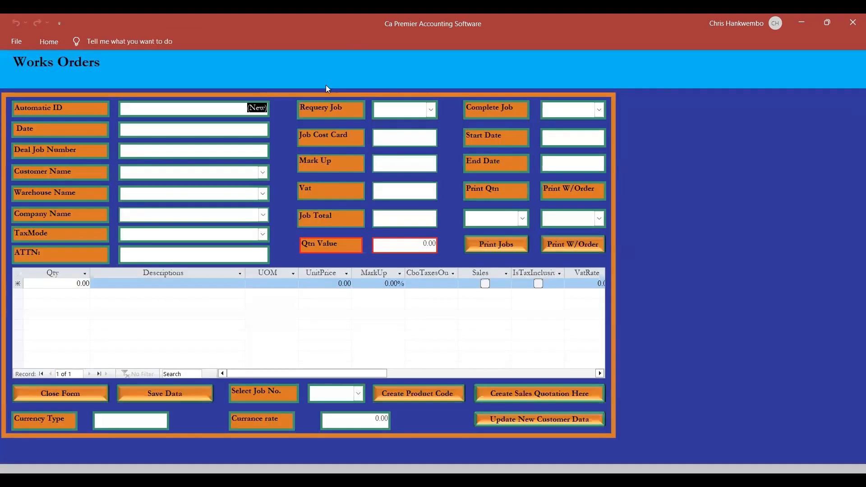
click(262, 173)
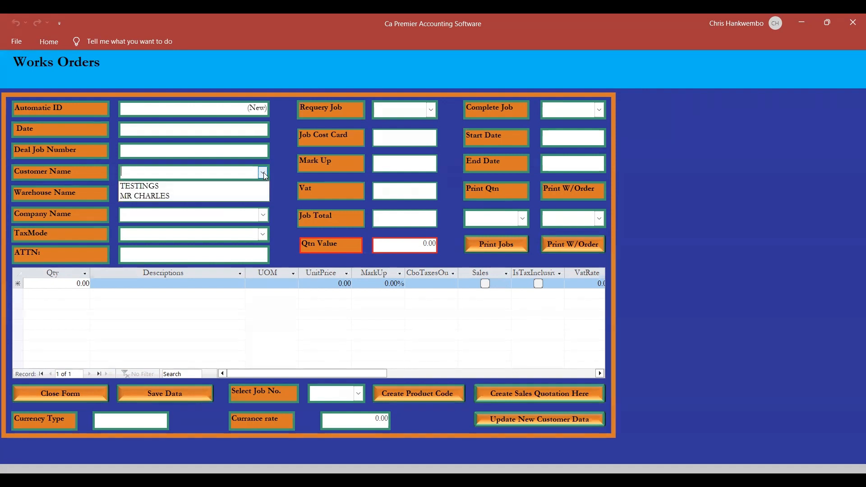
click(284, 196)
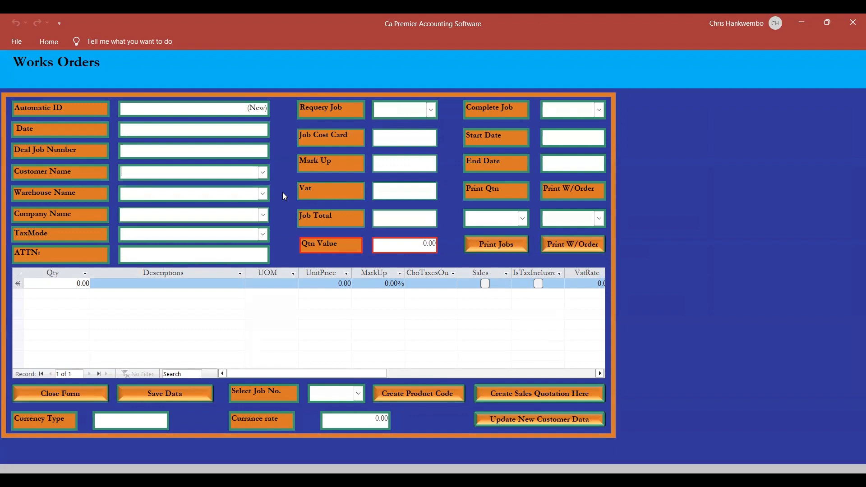
click(263, 173)
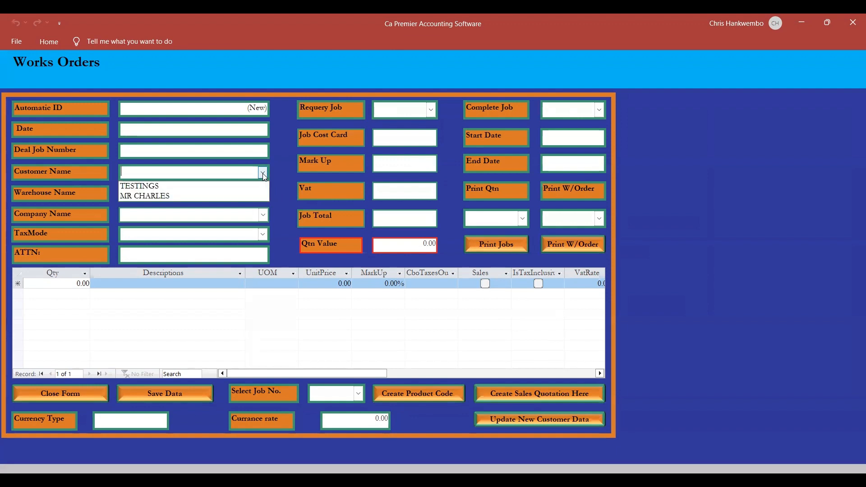
click(279, 192)
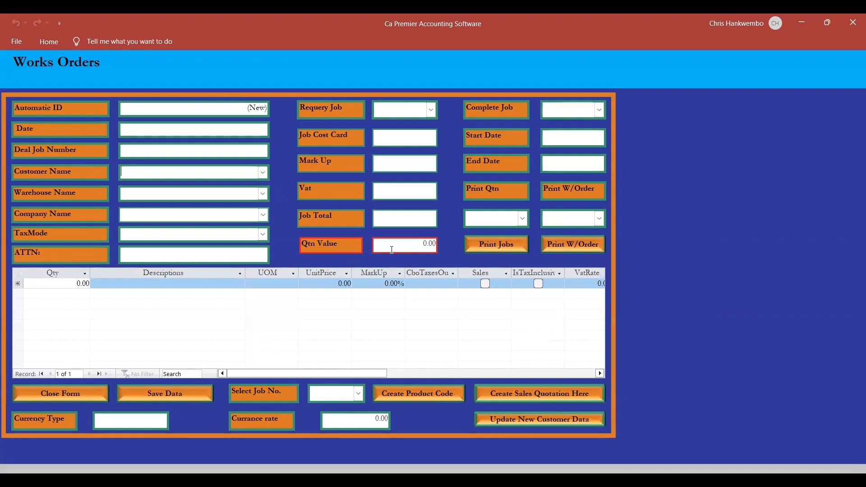
Start a new customer data record from the works order and enter the customer's name.
click(531, 419)
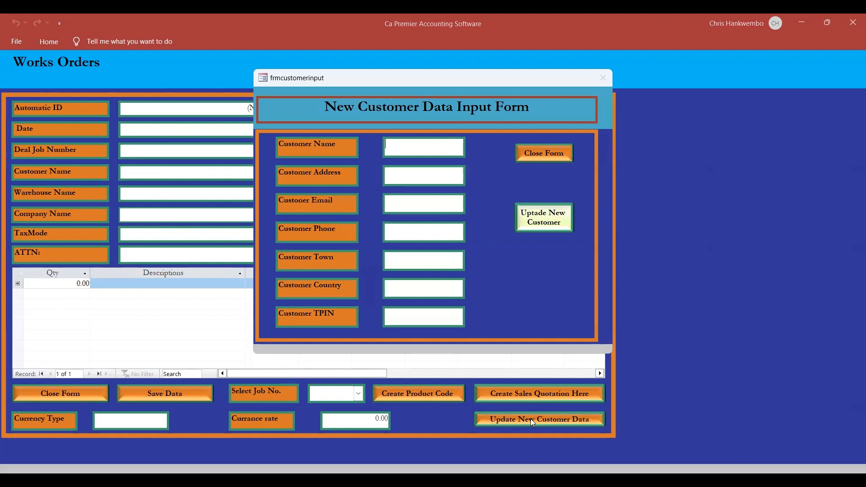
text(MWAN)
text(NSA)
key(BackSpace)
key(BackSpace)
key(BackSpace)
text(SA)
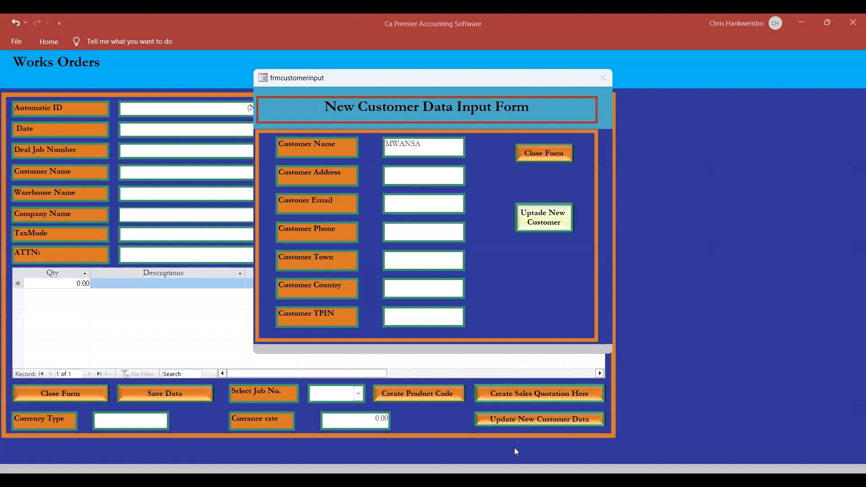
Fill in the new customer's address and phone number, with NA as the email.
click(404, 180)
text(MANDEVU)
key(Tab)
text(NA)
key(Tab)
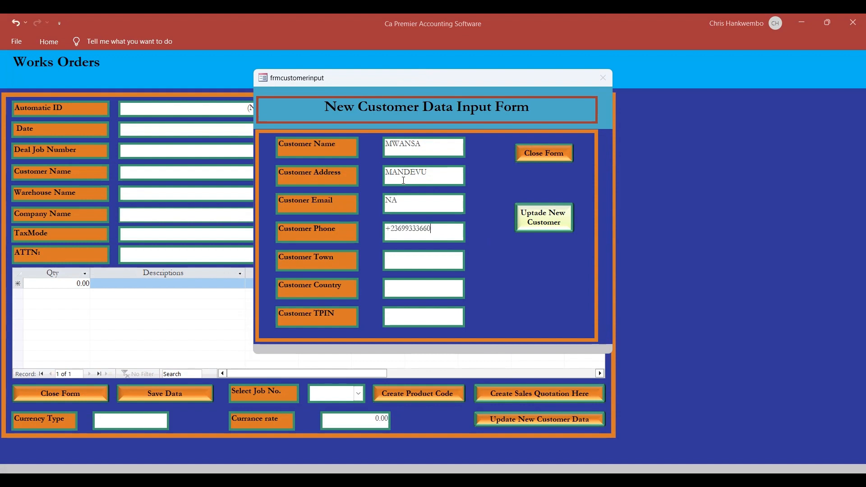
Enter the new customer's town and country.
click(395, 261)
text(LUSAKA)
key(Tab)
text(ZAMBIAA)
key(BackSpace)
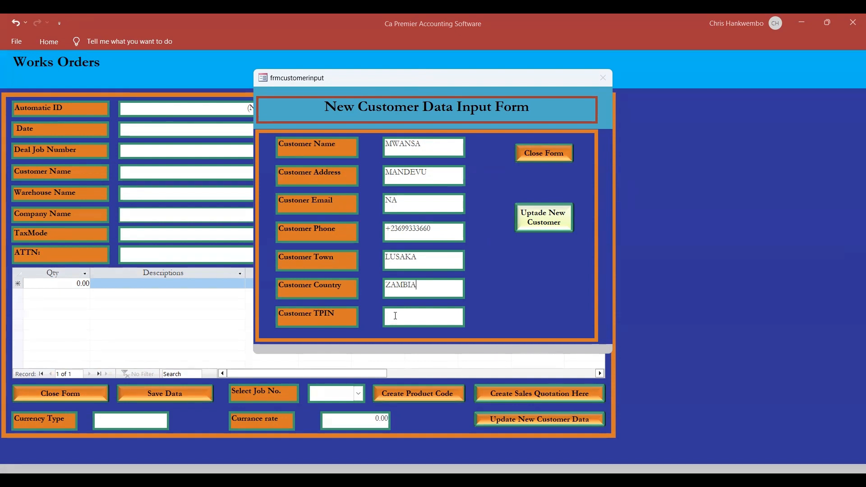
Enter the customer's TPIN, update the new customer, and close the customer and works order forms.
click(395, 316)
click(532, 218)
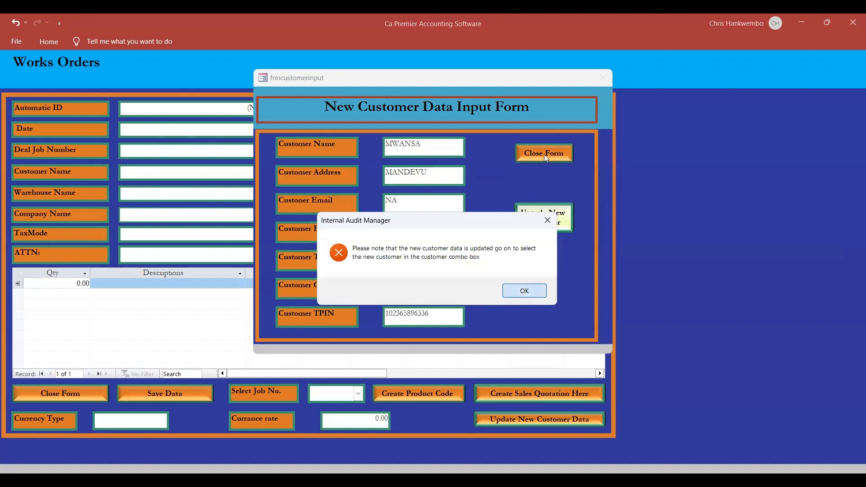
click(524, 292)
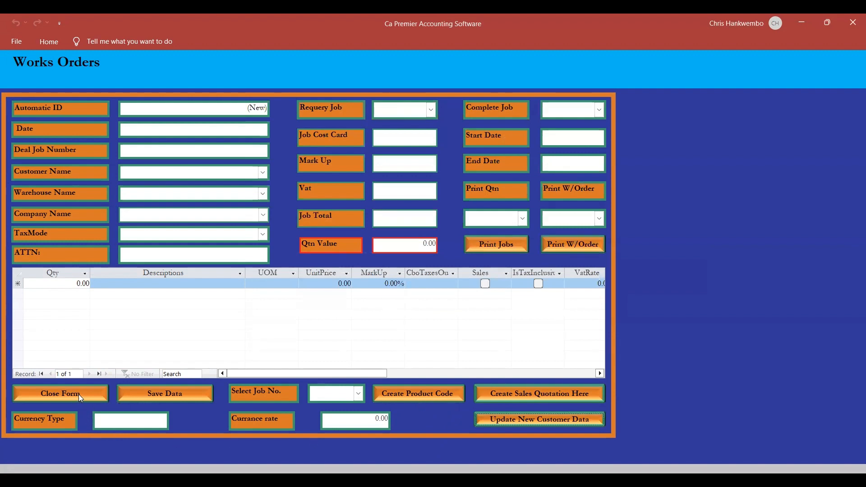
click(91, 391)
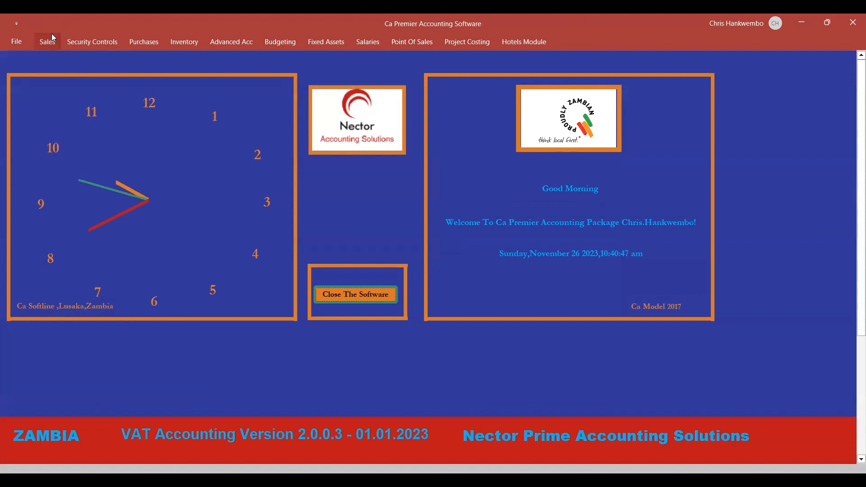
Open a new job costing works order from the inventory functions and set its date to 26/11/2023.
click(49, 40)
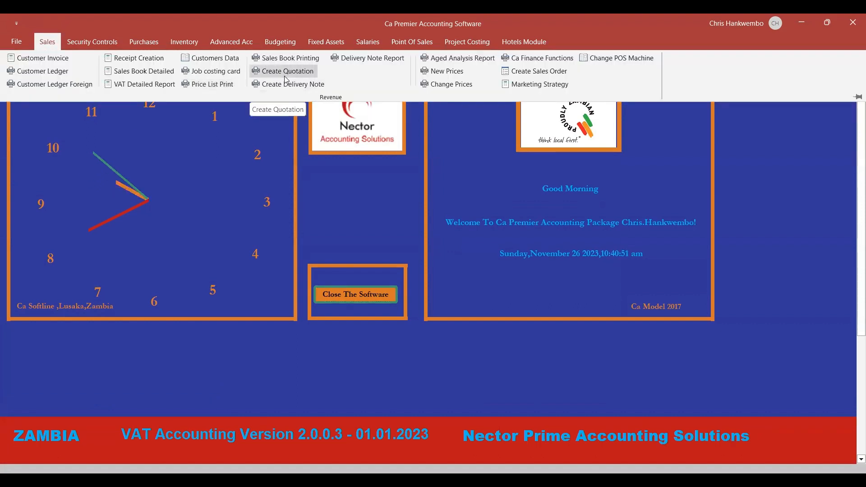
click(192, 38)
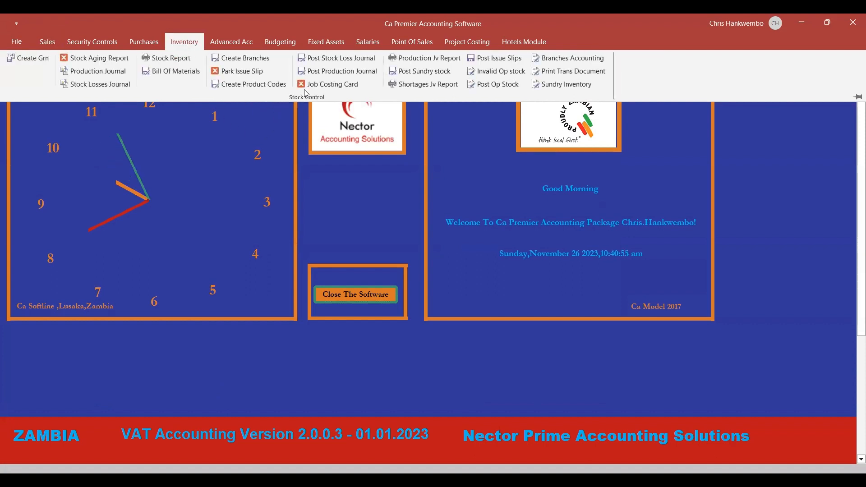
click(318, 84)
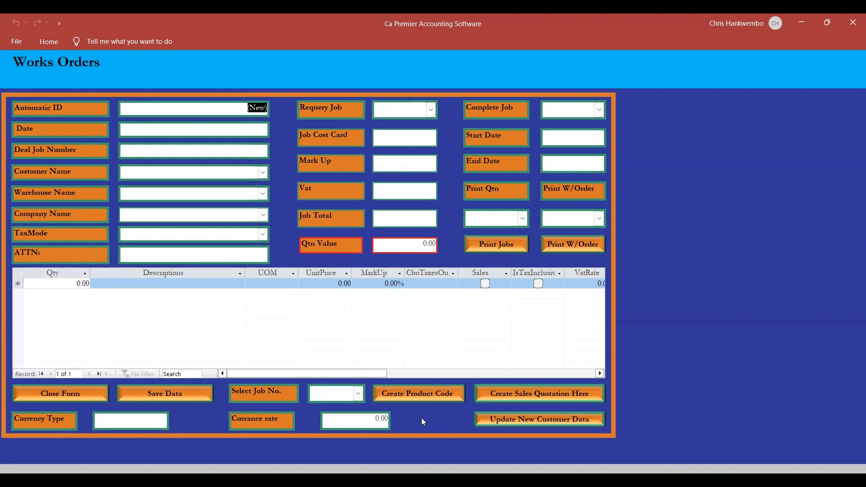
click(262, 173)
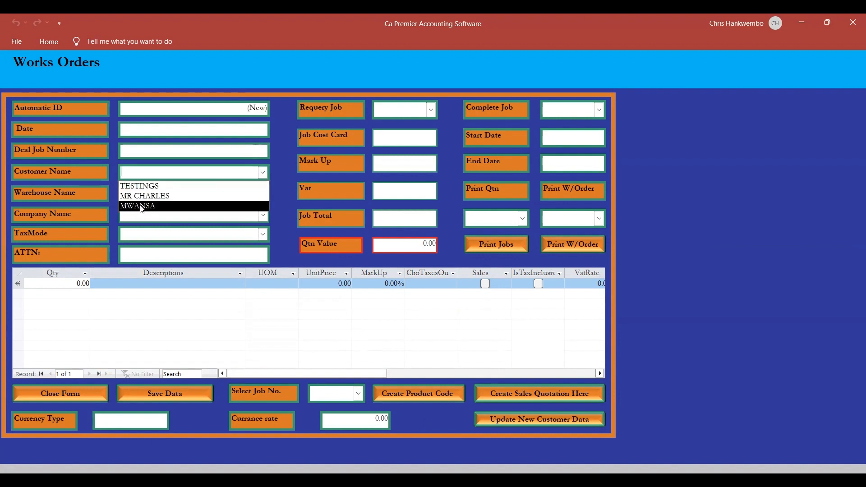
click(262, 128)
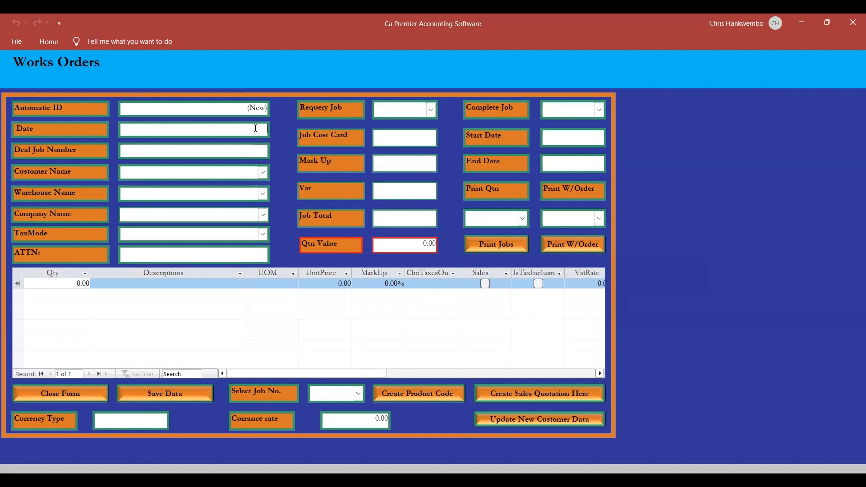
click(275, 126)
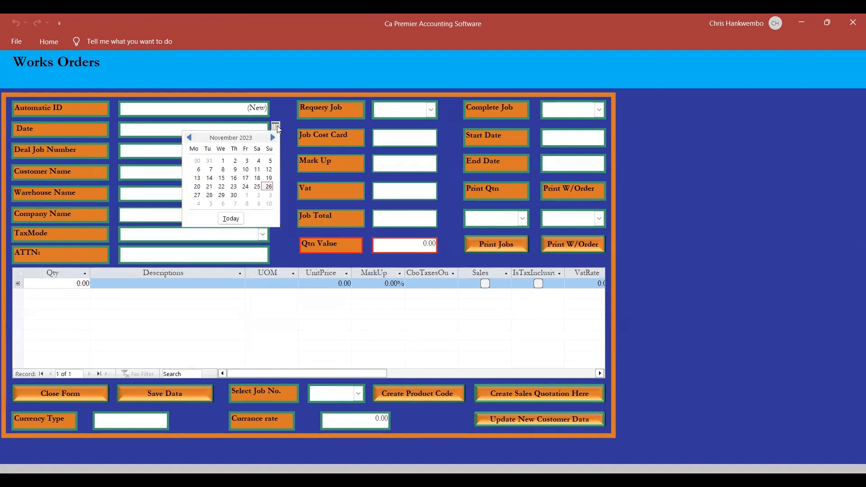
click(269, 186)
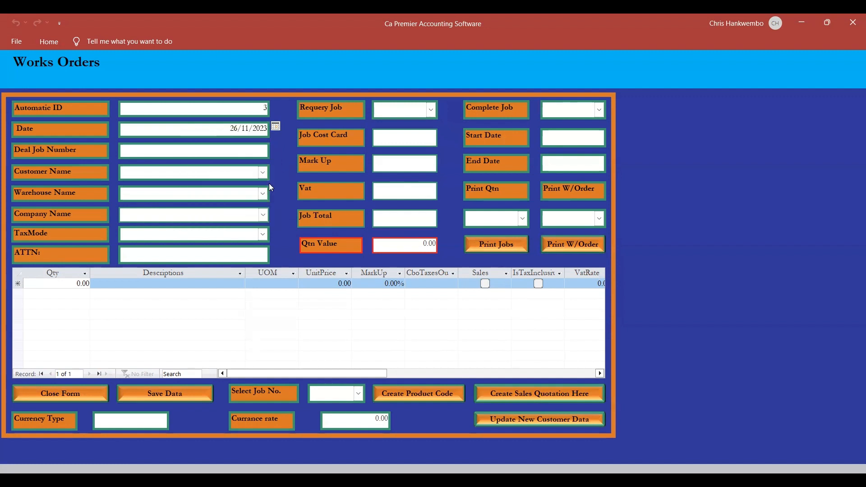
Select the newly registered customer and the Head Office warehouse for the works order.
click(263, 173)
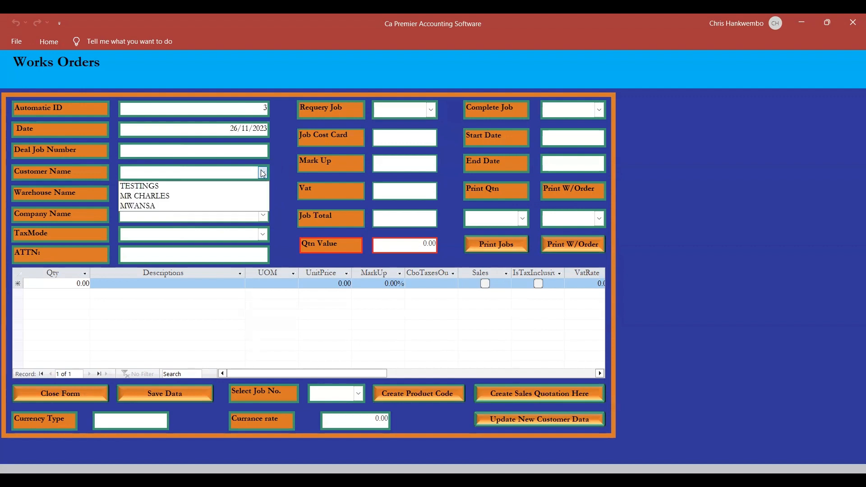
click(159, 208)
key(Tab)
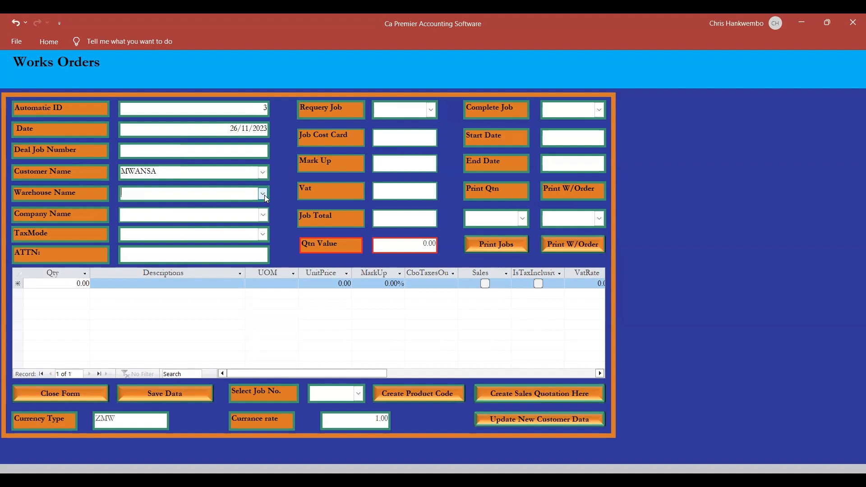
click(262, 194)
click(151, 208)
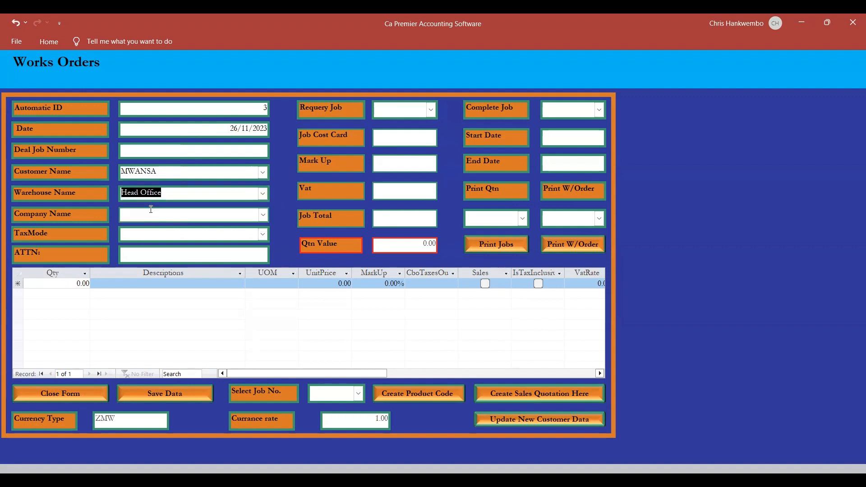
Set the works order's company to the SIGN PRO signage and branding entry and its tax mode to Sales invoice Mode.
key(Tab)
click(263, 216)
click(192, 229)
click(192, 230)
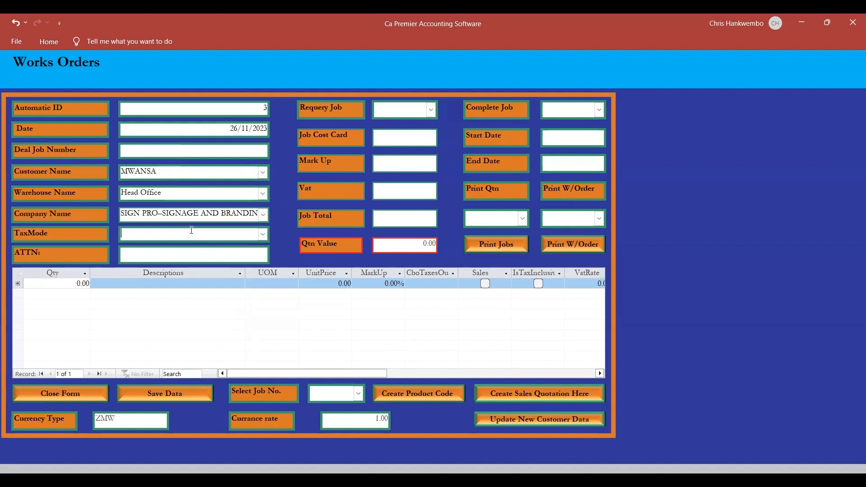
click(262, 234)
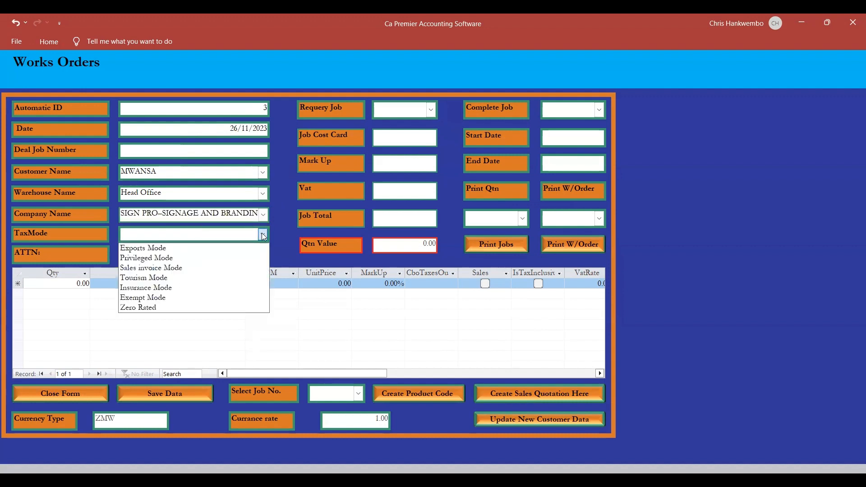
click(161, 272)
key(Tab)
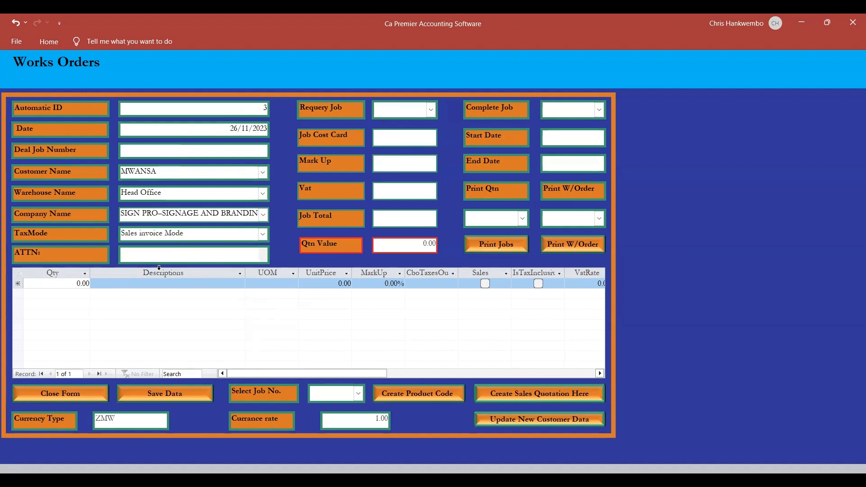
Enter 2 WEEKS DURATION as the works order's ATTN text.
text(2 WEEKS DURATION)
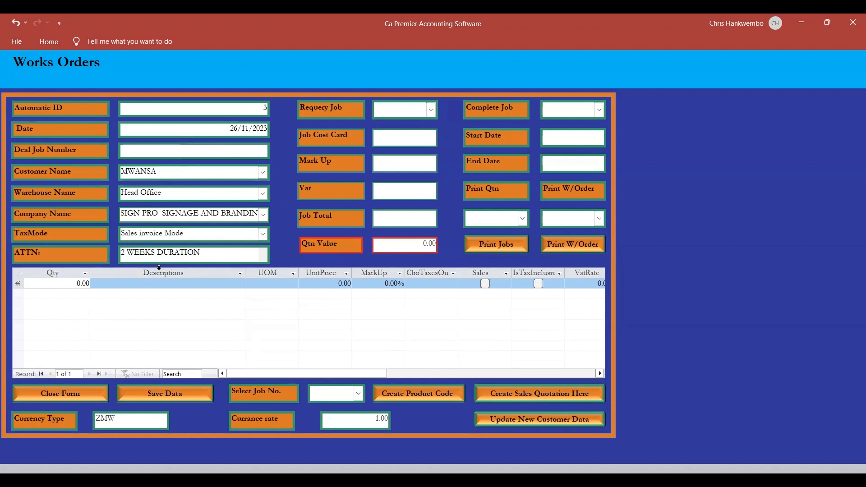
key(Tab)
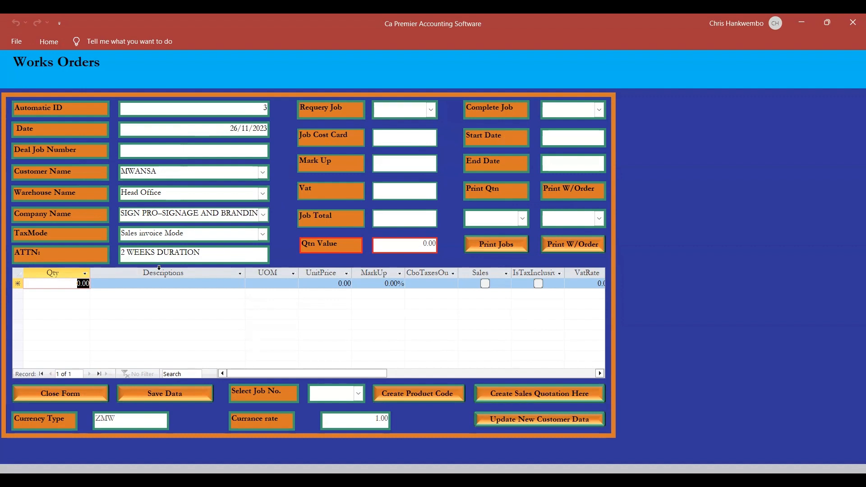
Enter the first job line with quantity 1, description PAINT, unit of measure TIN and unit price 125.
text(1)
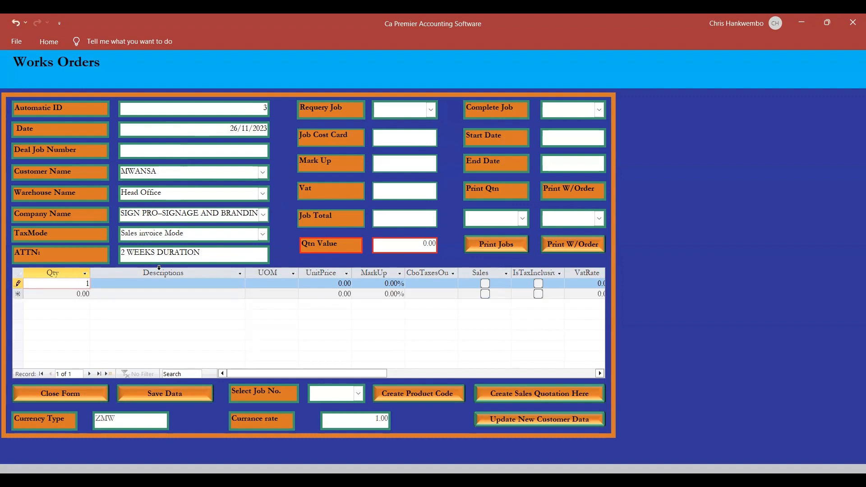
key(Tab)
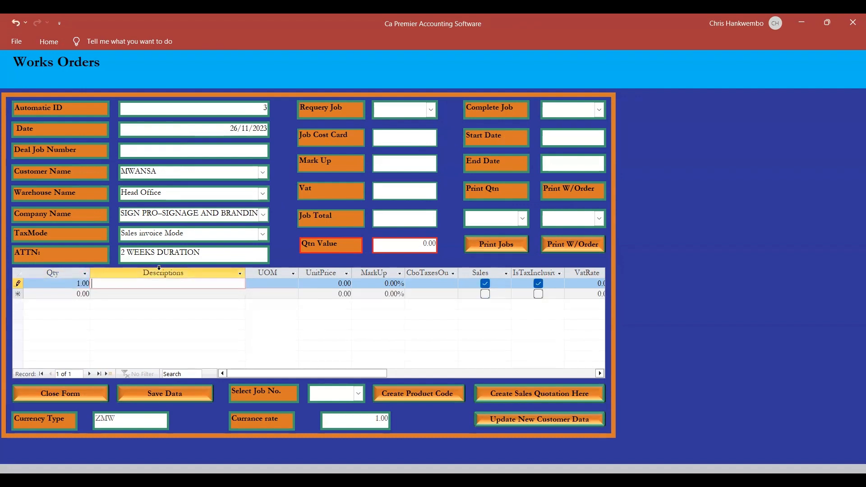
text(PAINT)
key(Tab)
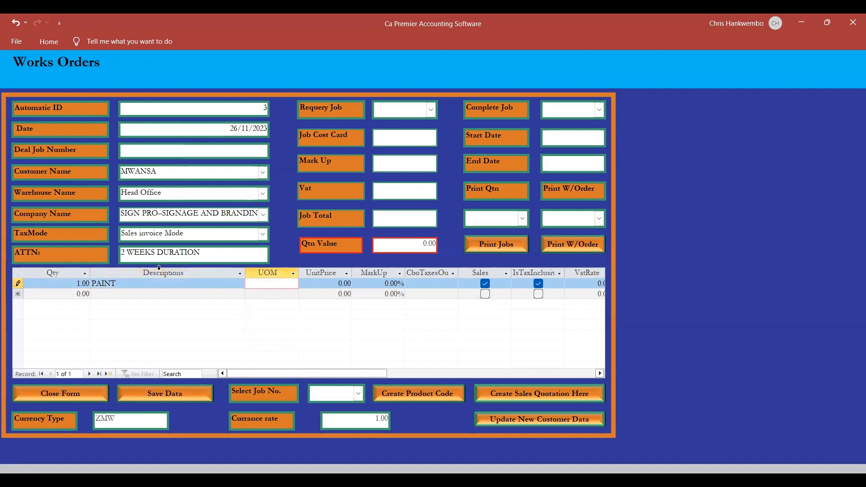
text(TIN)
key(Tab)
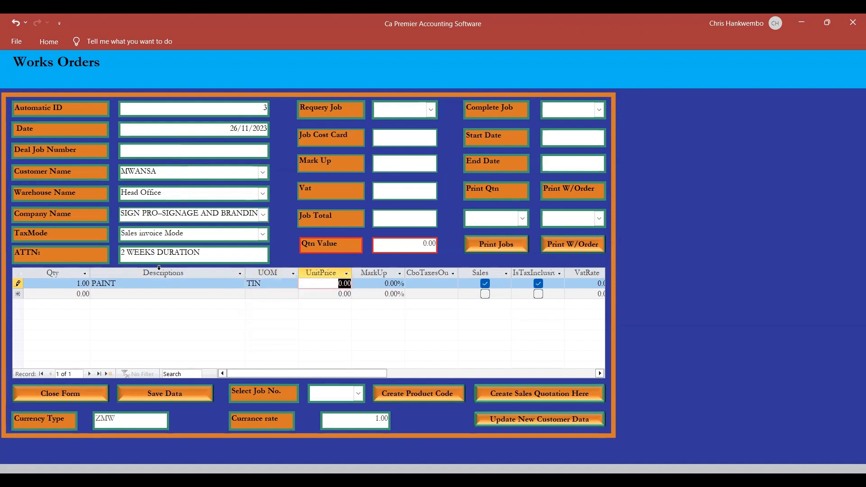
text(125)
key(Tab)
Assign the 16% tax code A to the PAINT line and complete that line.
key(Tab)
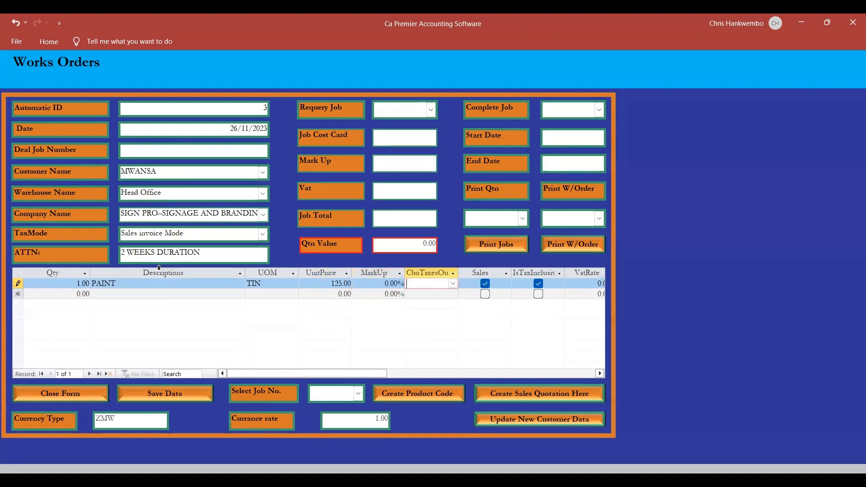
key(Tab)
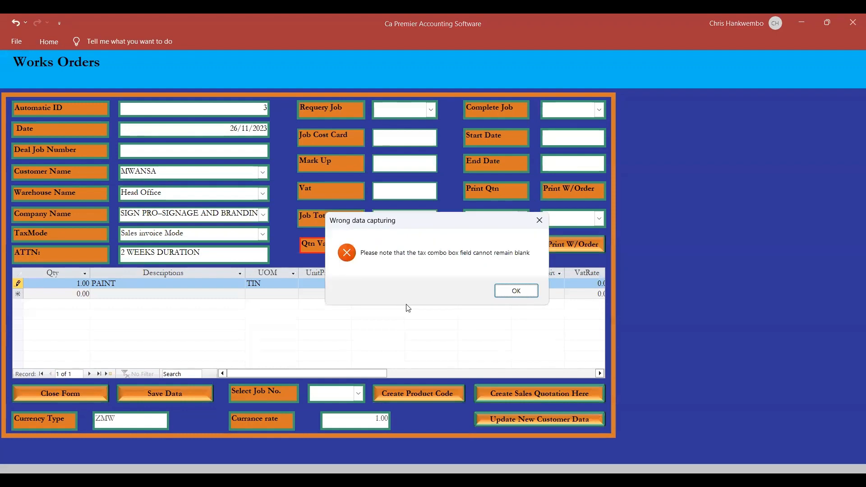
click(499, 293)
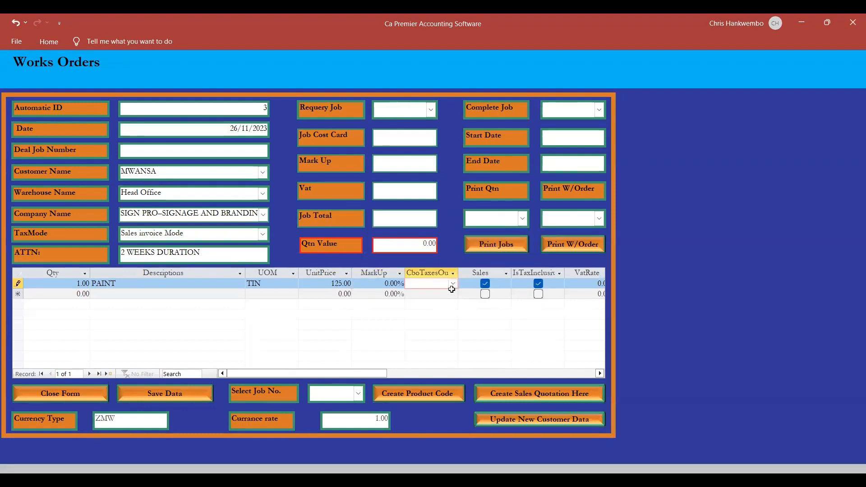
click(452, 283)
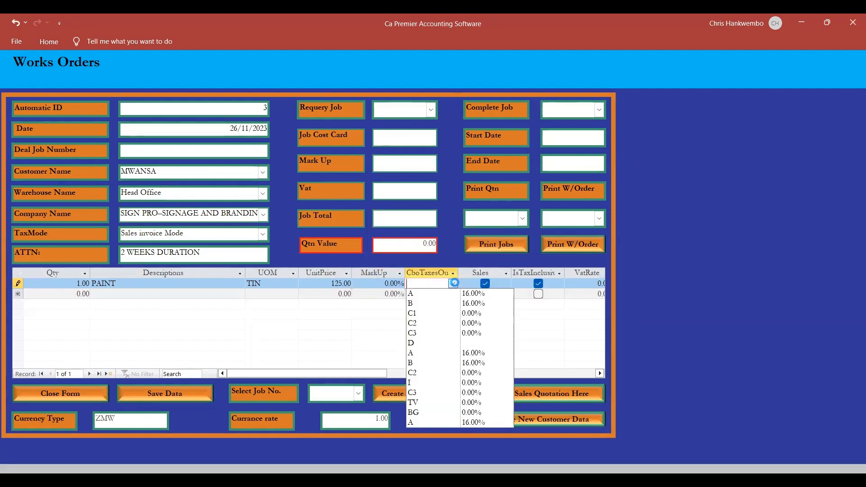
click(431, 294)
key(Tab)
key(Tab)
key(Tab)
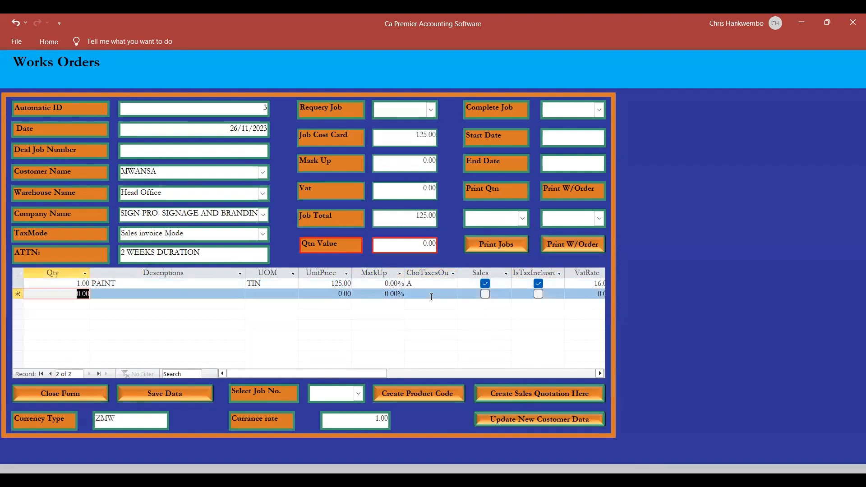
Enter the second job line with quantity 1, description GLUE, unit of measure BOX and unit price 5.
text(1)
key(Tab)
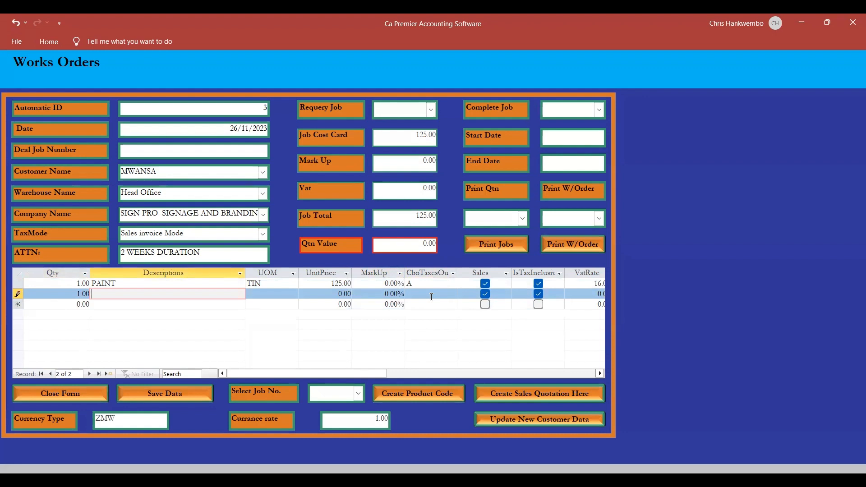
text(GLUE)
key(Tab)
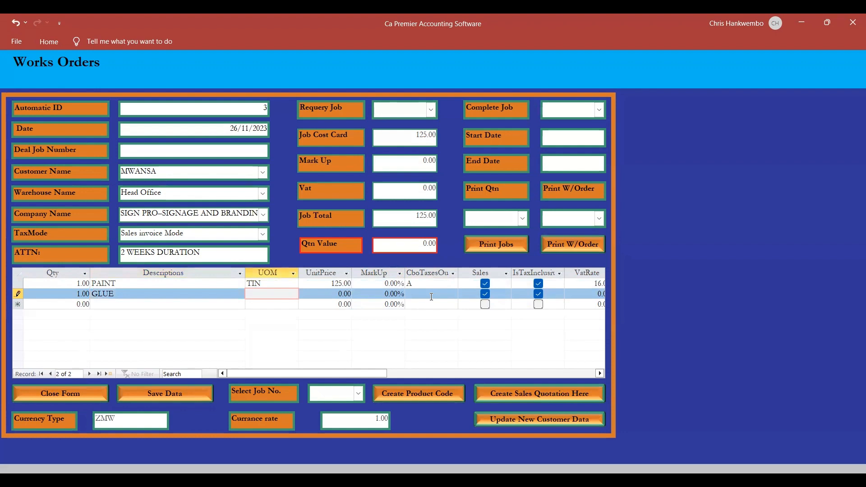
text(BOX)
key(Tab)
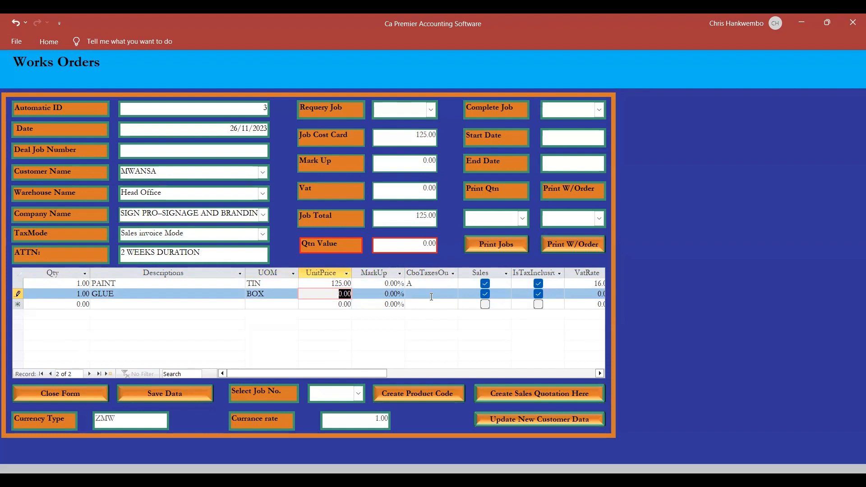
text(5)
key(Tab)
Assign tax code A to the GLUE line and complete that line.
click(432, 297)
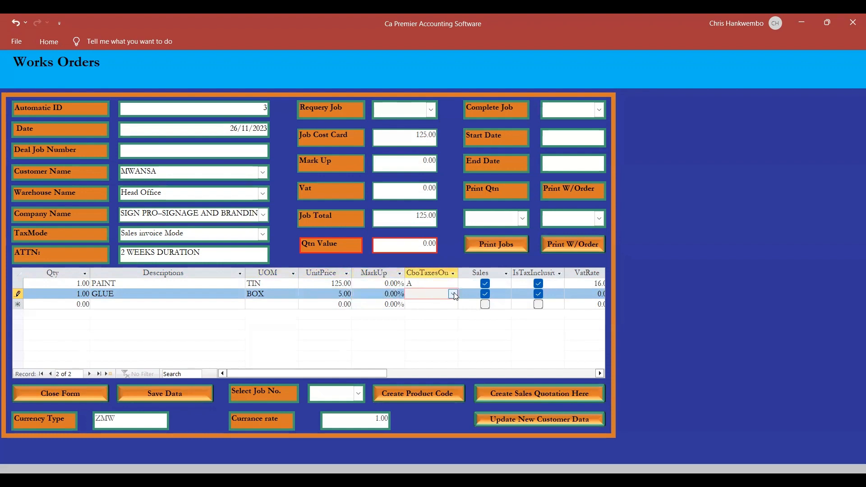
click(453, 294)
click(412, 303)
key(Tab)
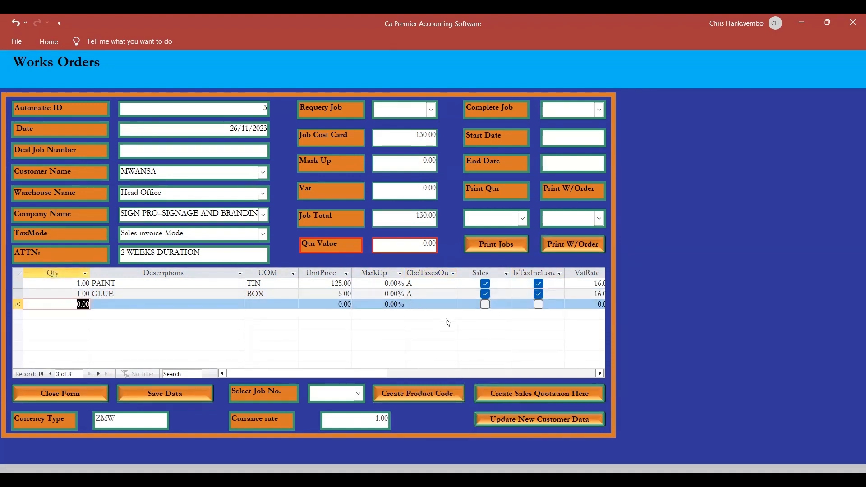
Choose the 16% tax code A on the empty third job line.
click(438, 304)
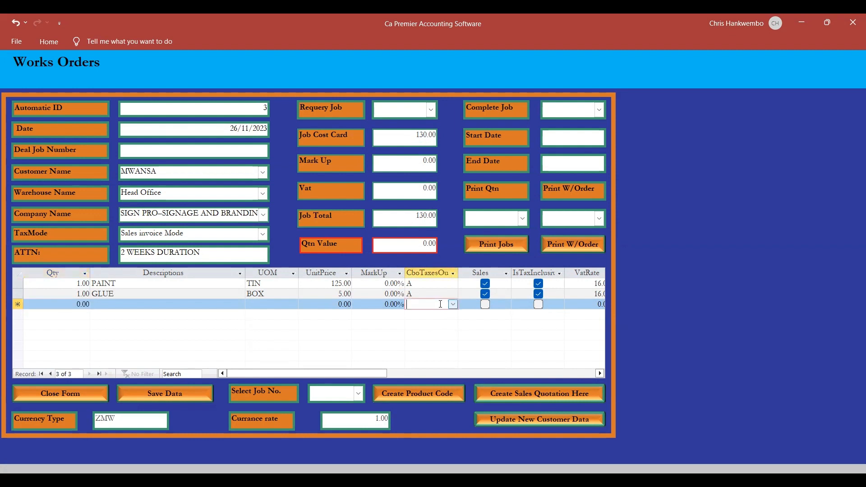
click(453, 304)
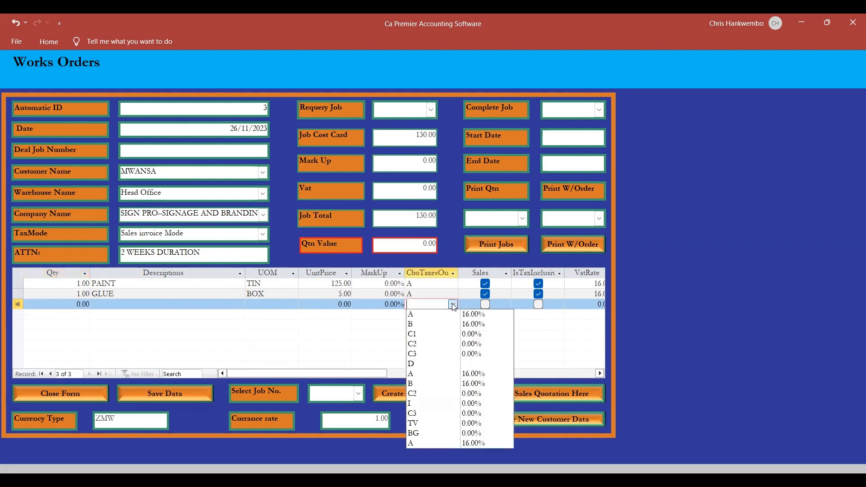
click(419, 314)
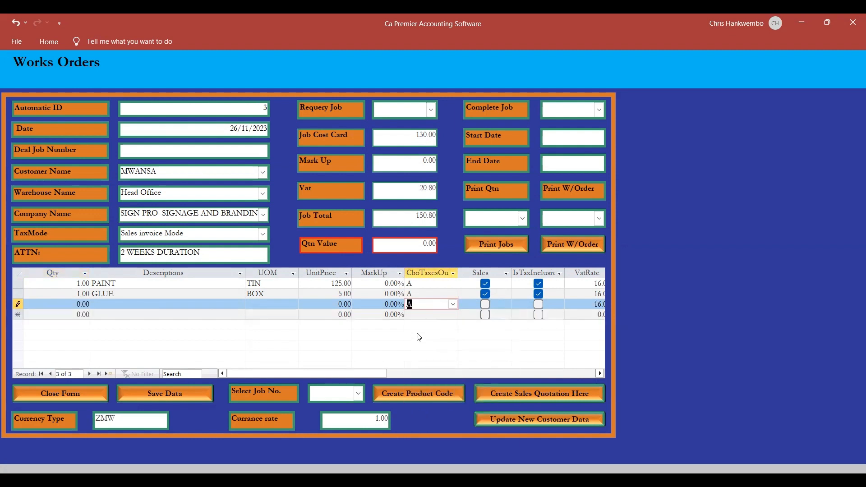
Try to clear the tax code on the empty third job line, and reselect code A there.
key(BackSpace)
key(Return)
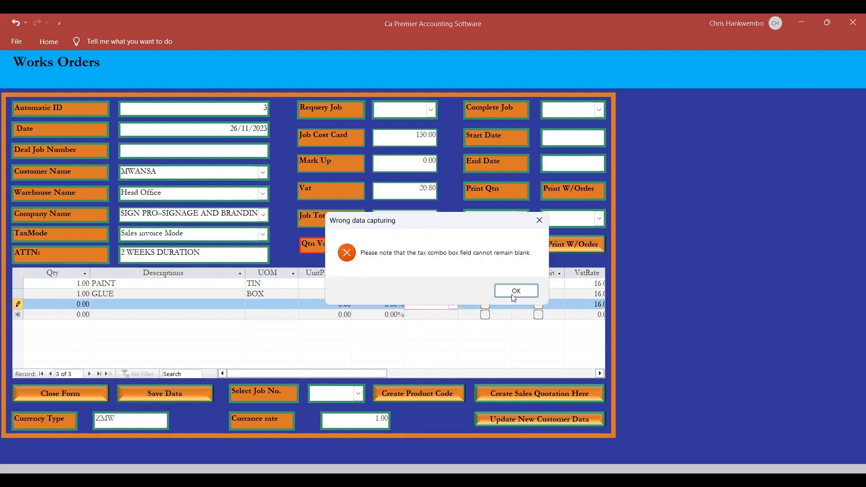
click(514, 292)
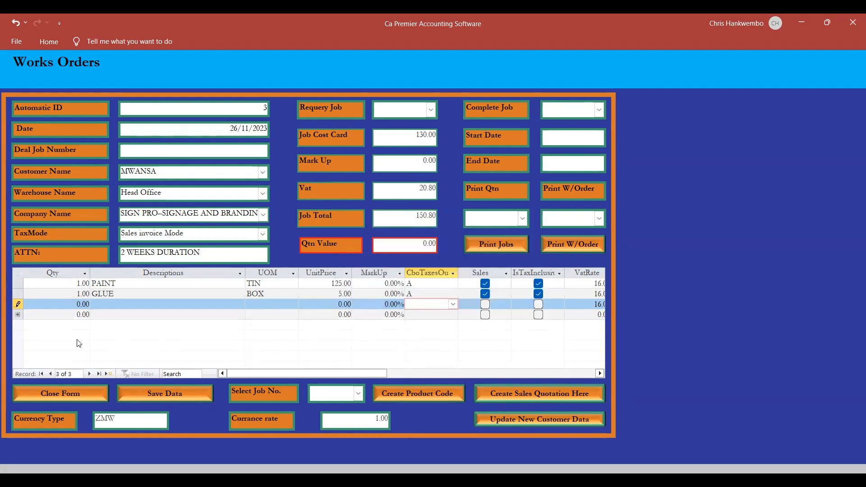
click(20, 311)
key(Return)
click(318, 295)
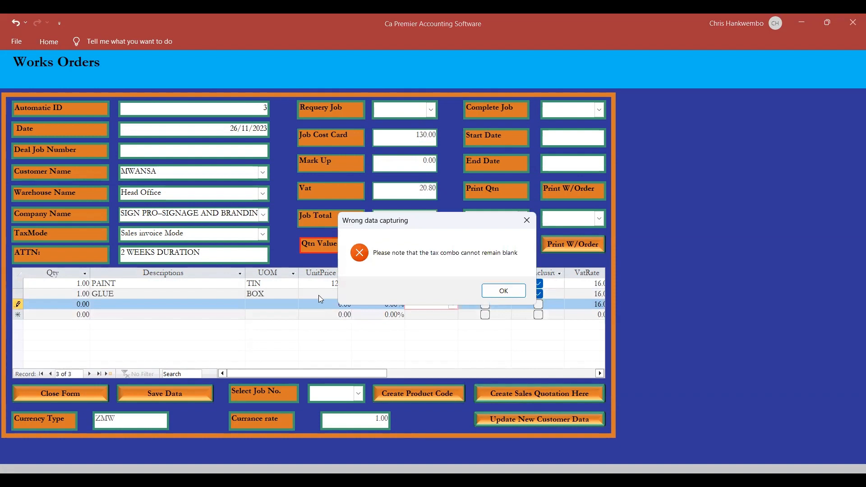
key(Return)
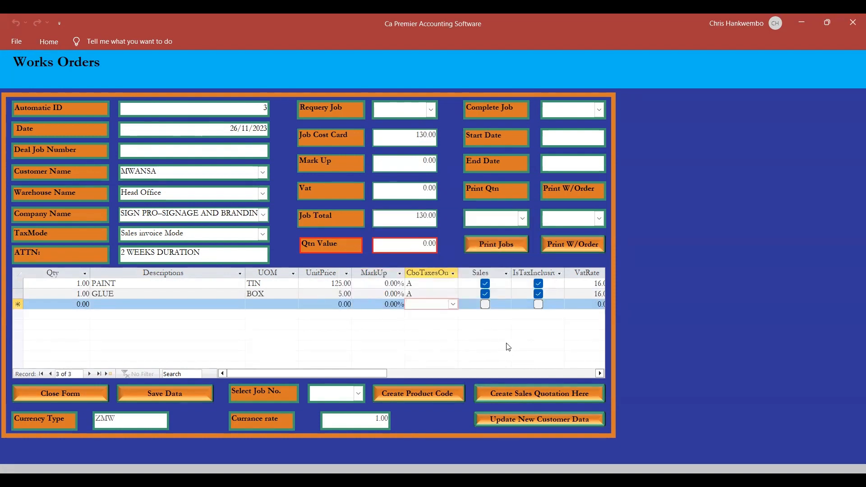
click(452, 305)
click(410, 314)
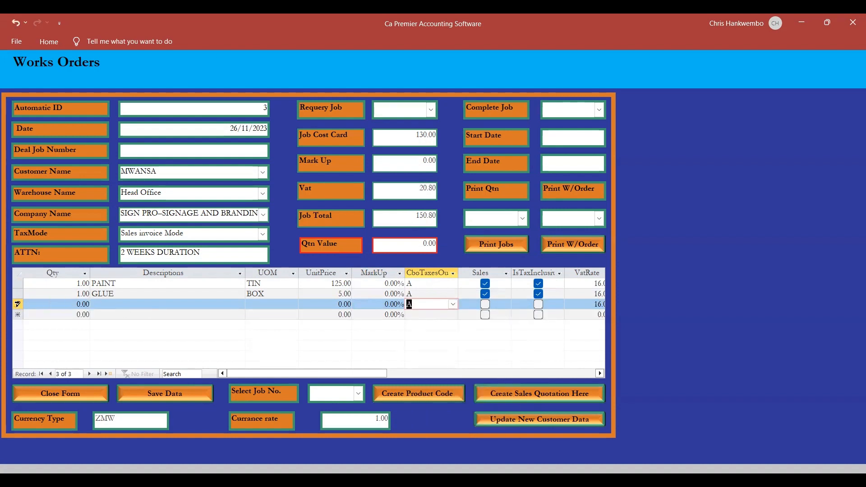
Delete the empty third job line from the works order and confirm the deletion.
click(17, 302)
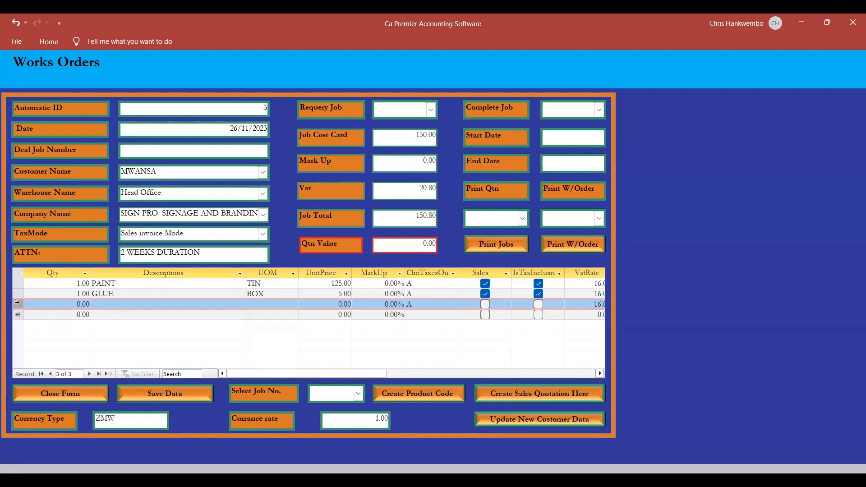
key(Delete)
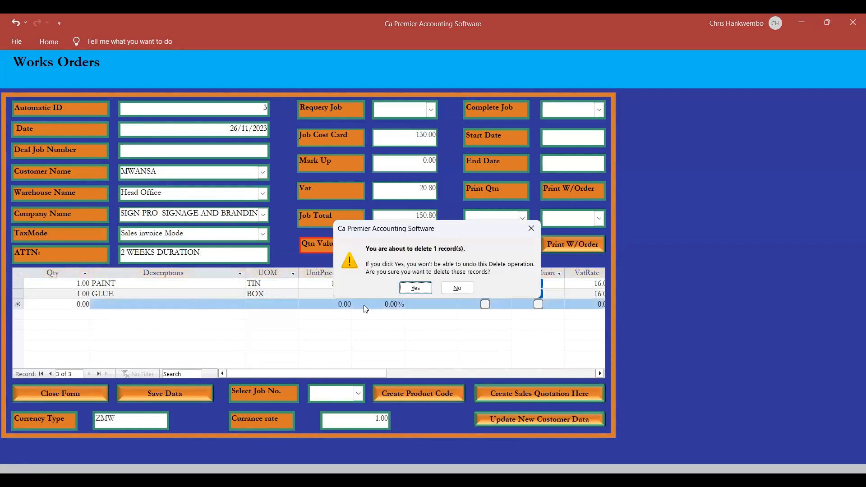
click(415, 288)
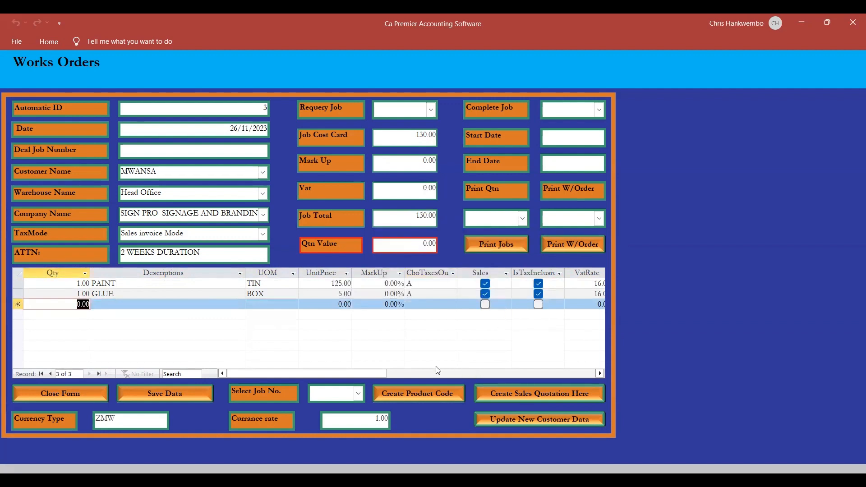
Save the works order and requery job 3.
click(155, 394)
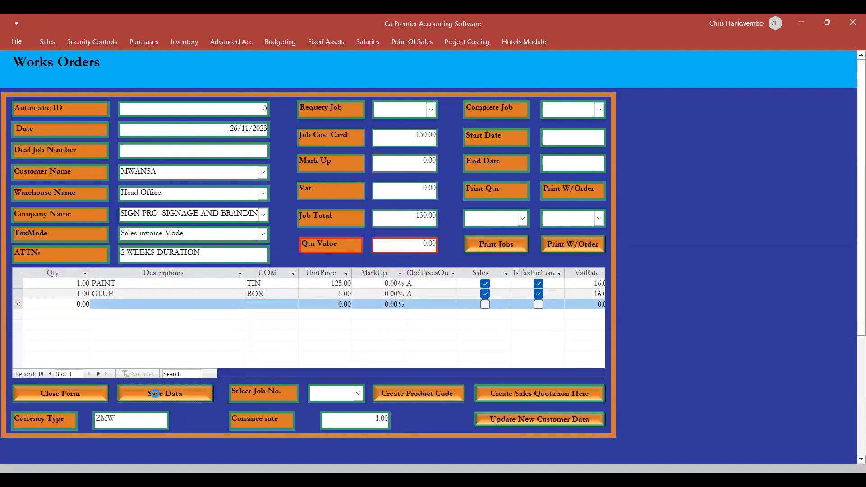
click(430, 111)
click(384, 126)
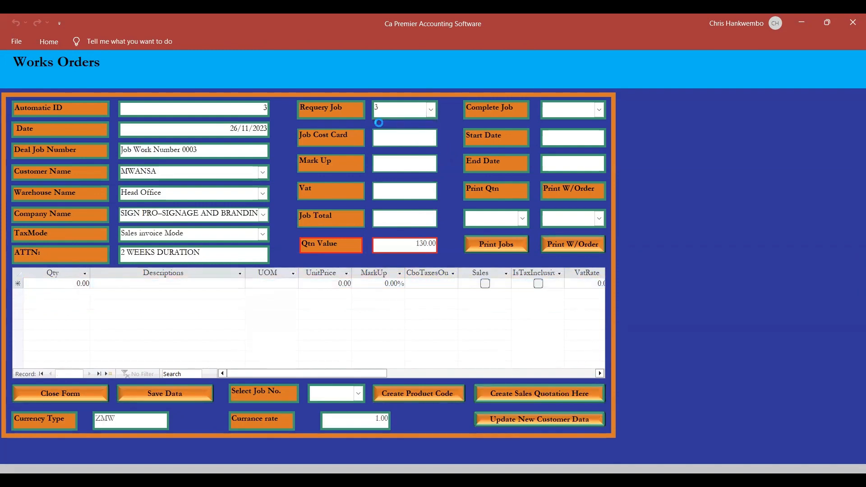
click(527, 290)
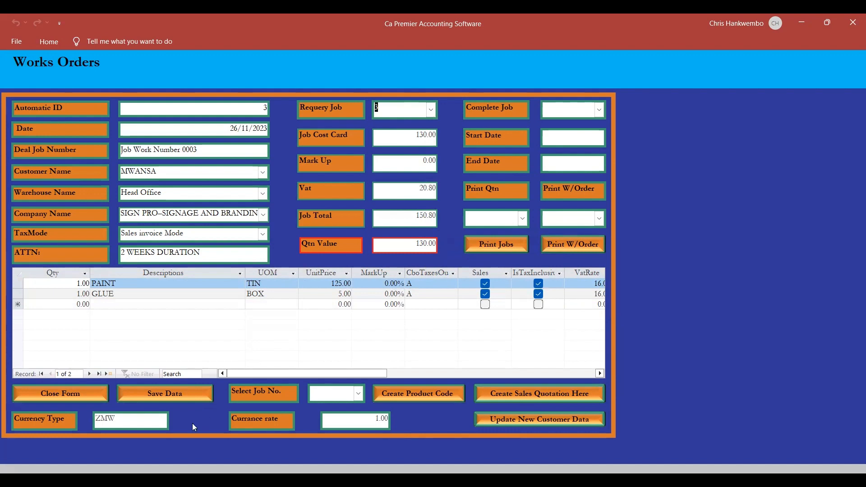
Resave job 3 and reload it to refresh its quotation value.
click(166, 391)
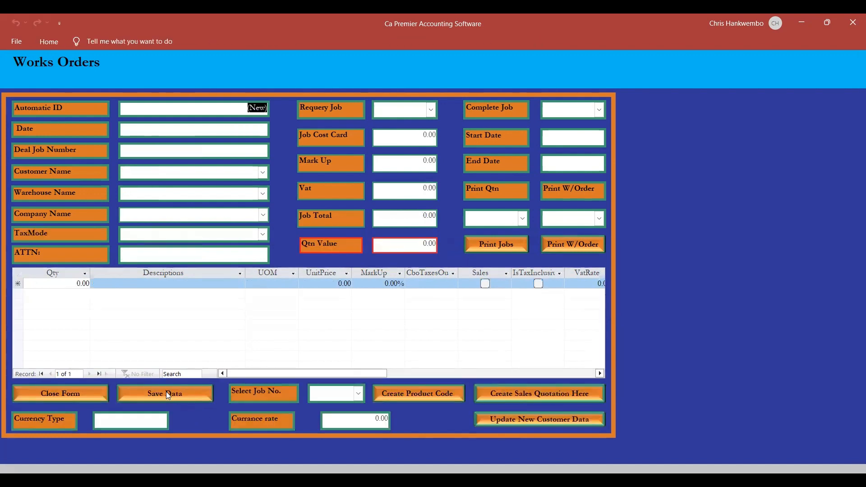
click(431, 109)
click(383, 125)
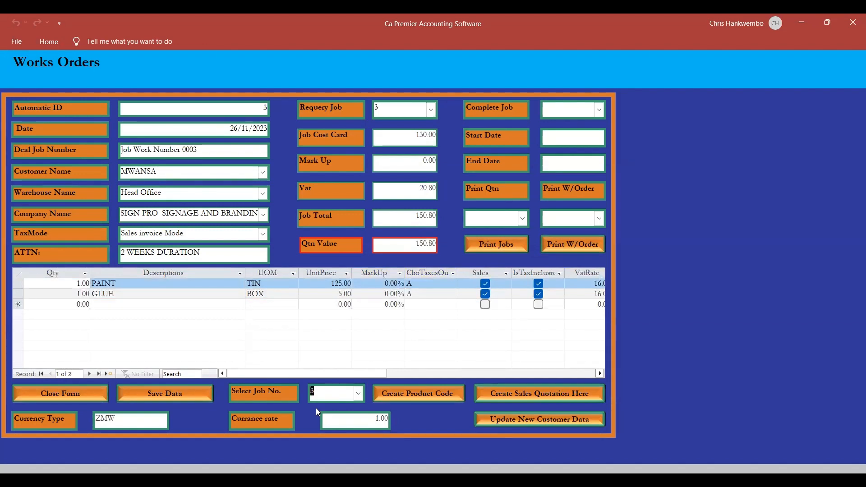
Create the product codes for selected job number 3 in the stock module.
click(404, 394)
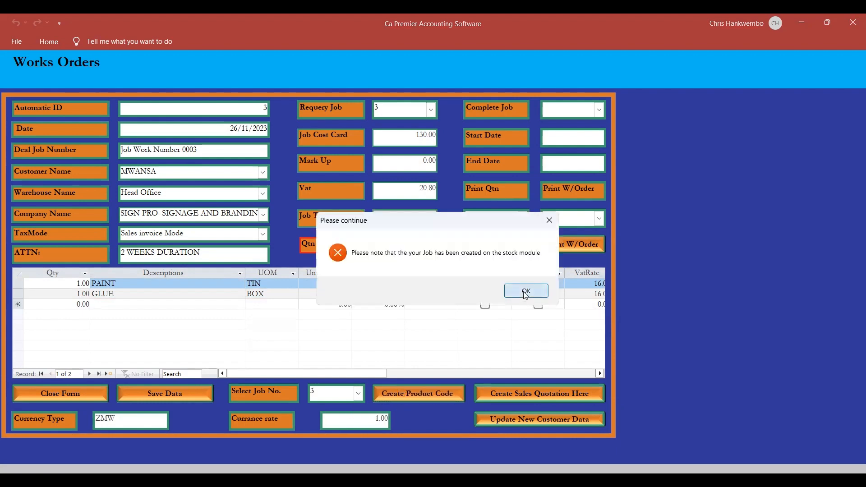
click(526, 292)
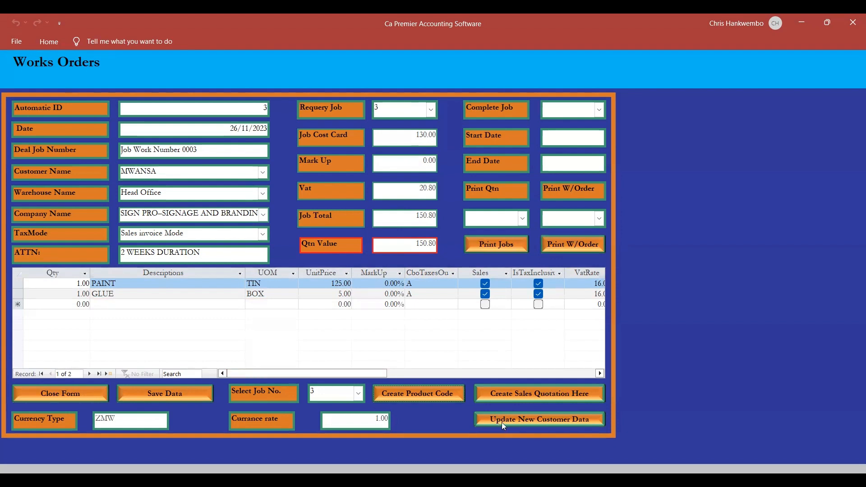
Create a sales quotation from the works order and select the same customer on it.
click(514, 390)
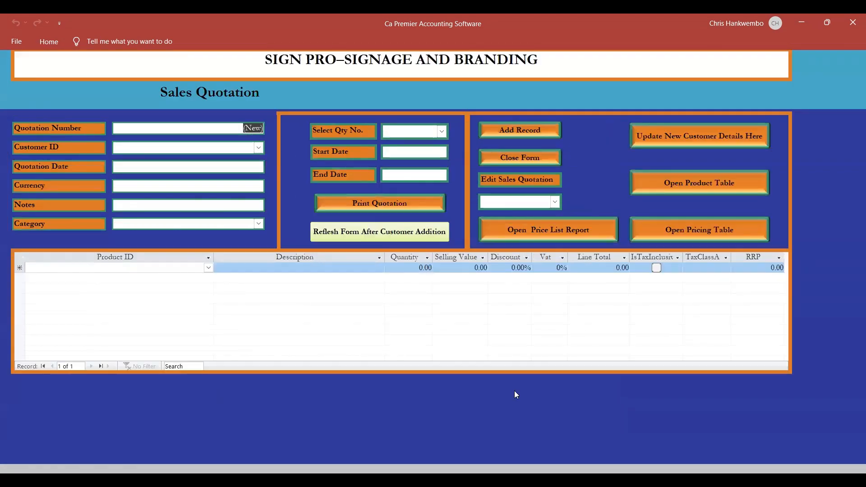
click(258, 148)
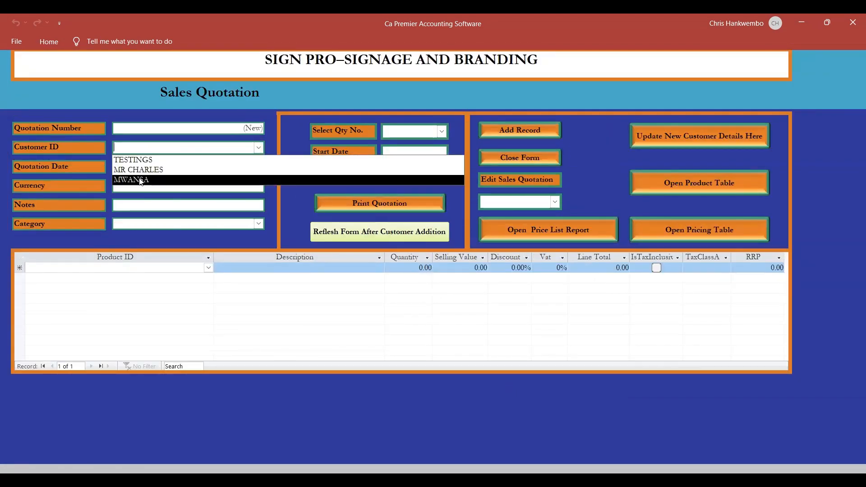
click(141, 181)
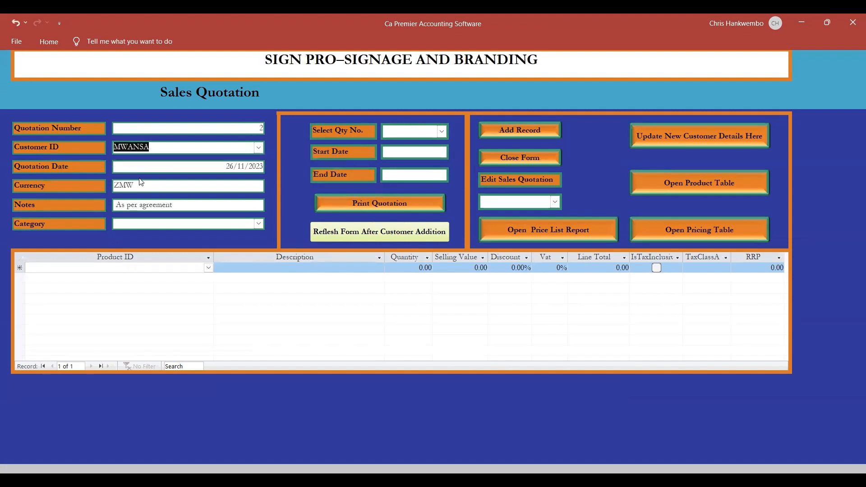
Replace the quotation's notes with 2 WEEKS.
key(Tab)
key(Tab)
key(Tab)
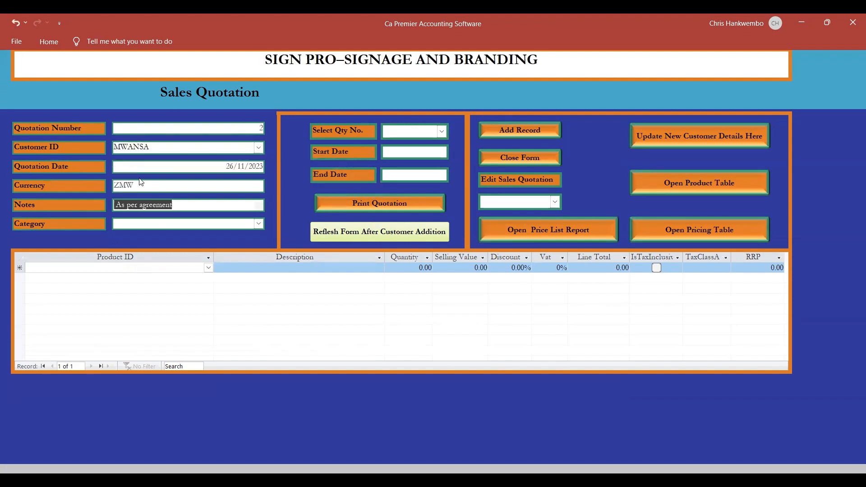
key(Tab)
click(177, 203)
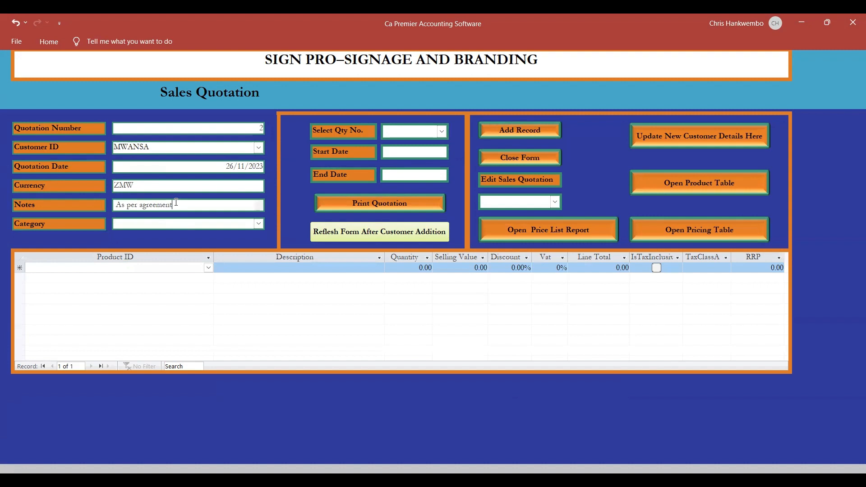
key(BackSpace)
key(BackSpace)
key(BackSpace)
key(BackSpace)
key(BackSpace)
key(BackSpace)
key(BackSpace)
key(BackSpace)
key(BackSpace)
key(BackSpace)
key(BackSpace)
key(BackSpace)
key(BackSpace)
key(BackSpace)
key(BackSpace)
text(2 WEEKS)
key(Tab)
Set the quotation's category to Sales invoice Mode.
click(259, 224)
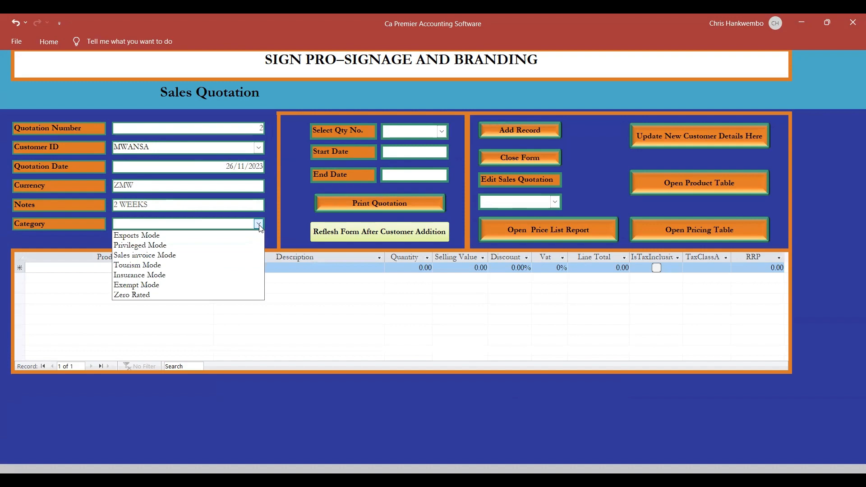
click(171, 256)
key(Tab)
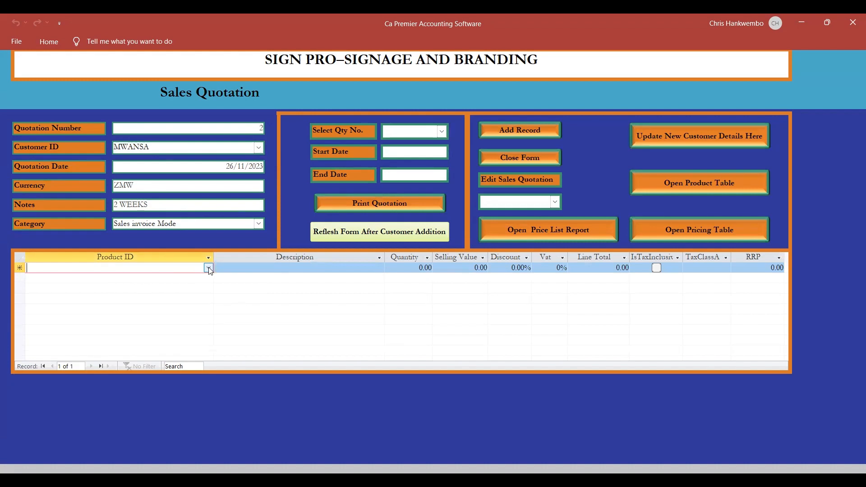
Add product PAINT - JB0003 to the first quotation line and shorten its description to PAINT.
click(208, 268)
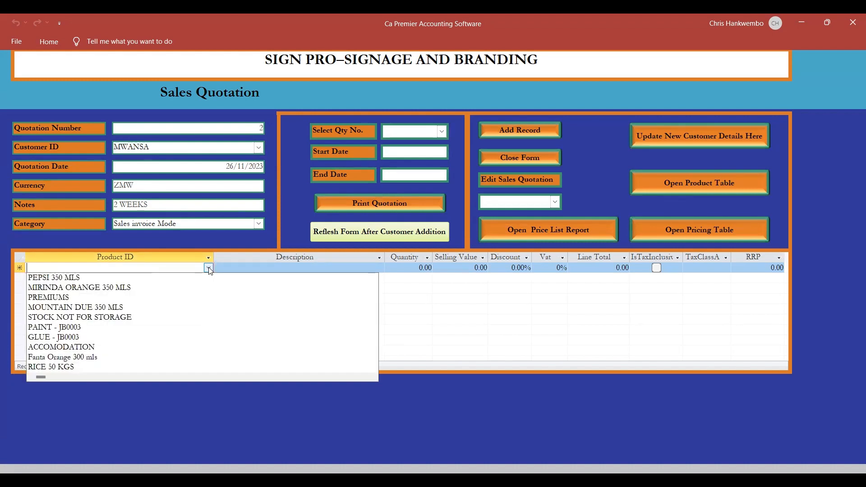
click(72, 328)
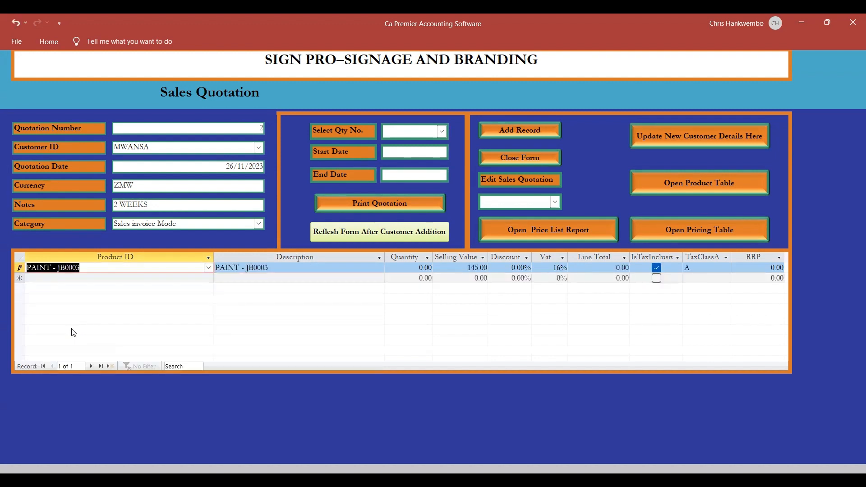
key(Tab)
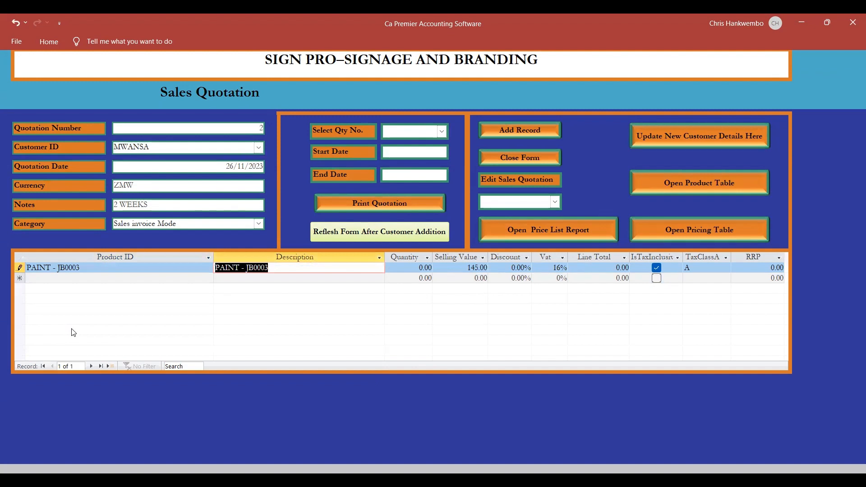
click(274, 267)
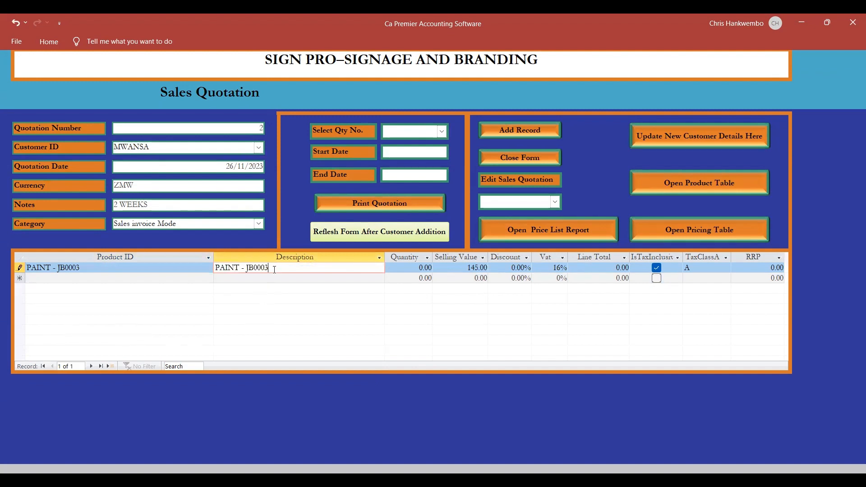
key(BackSpace)
key(BackSpace)
key(BackSpace)
key(BackSpace)
key(BackSpace)
key(BackSpace)
key(BackSpace)
key(BackSpace)
key(BackSpace)
key(Tab)
key(Tab)
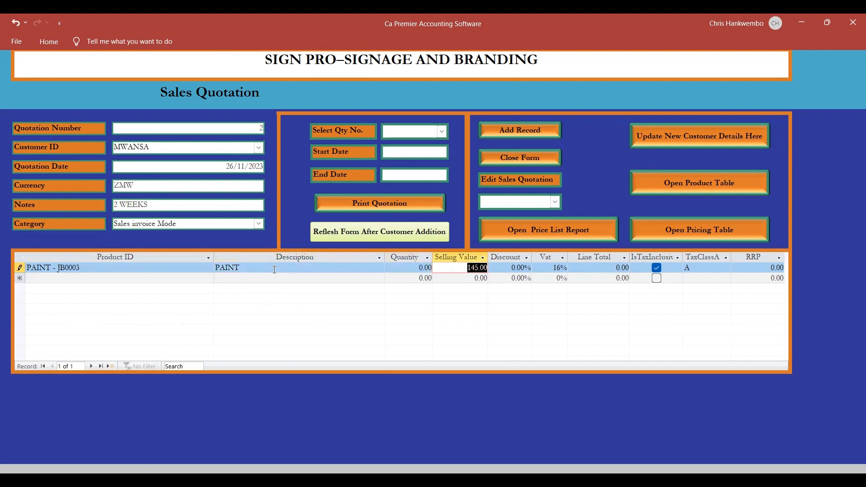
Set the PAINT line's quantity to 1 and complete that quotation line.
key(shift+Tab)
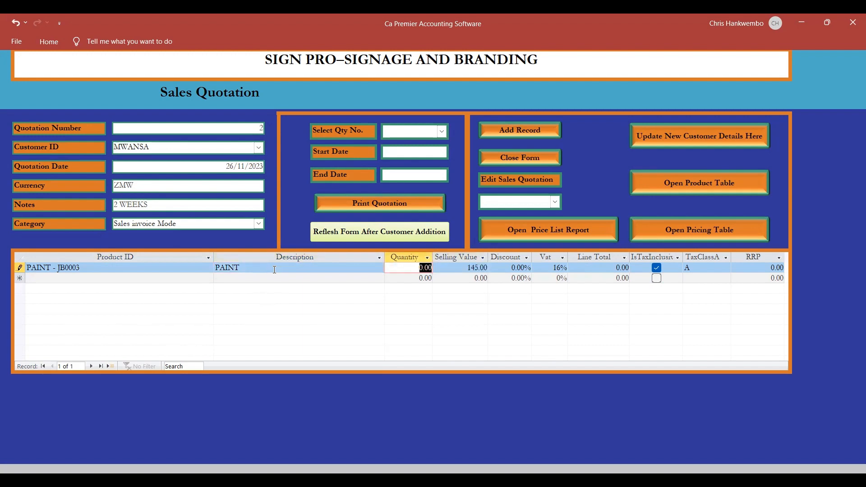
text(1)
key(Tab)
key(Tab)
key(Tab)
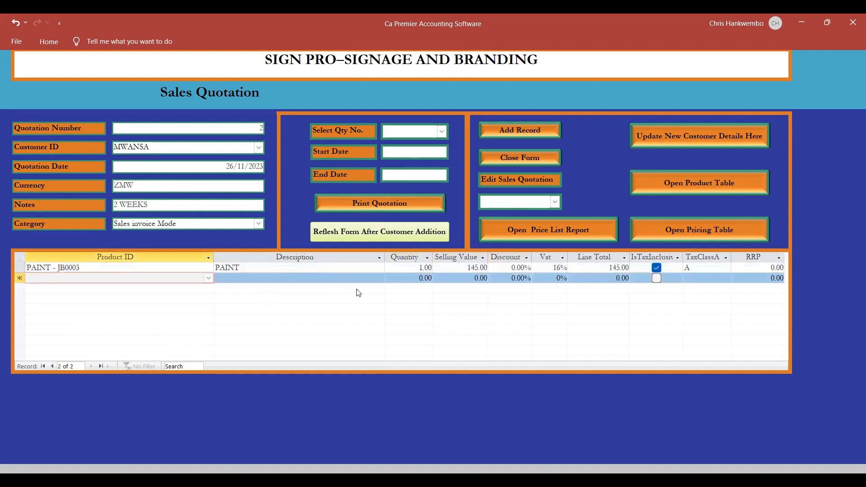
Add product GLUE - JB0003 to the second quotation line and shorten its description to GLUE.
click(209, 278)
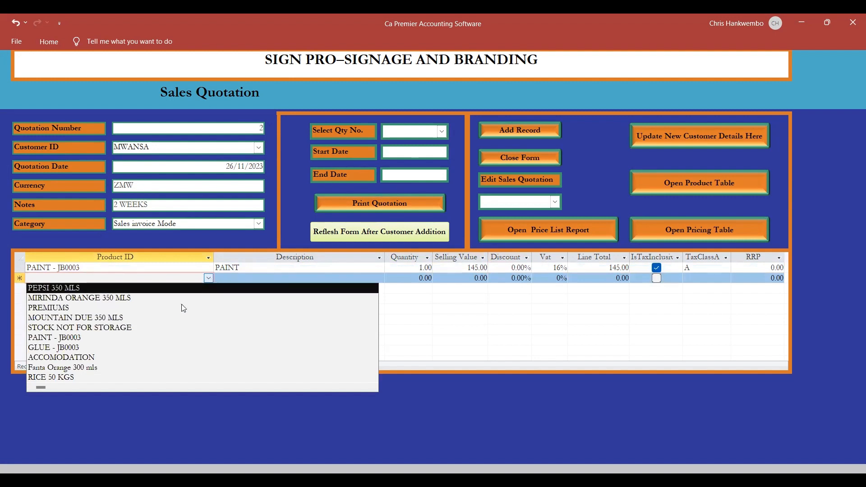
click(81, 349)
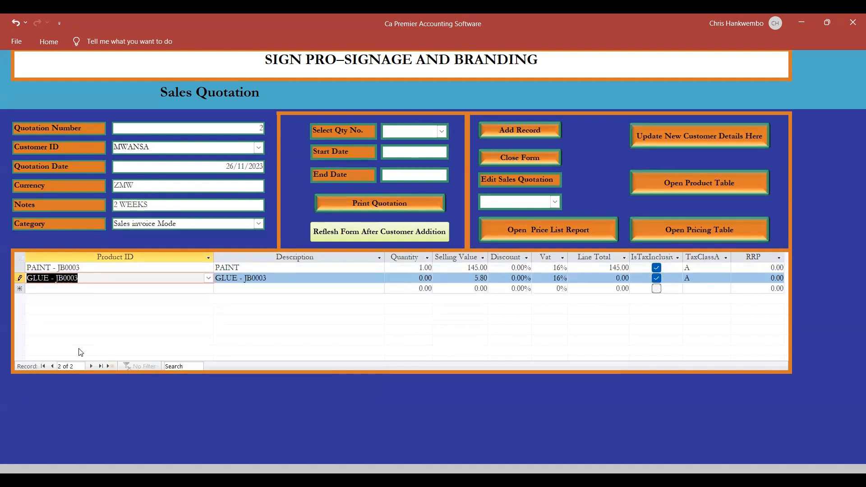
key(Tab)
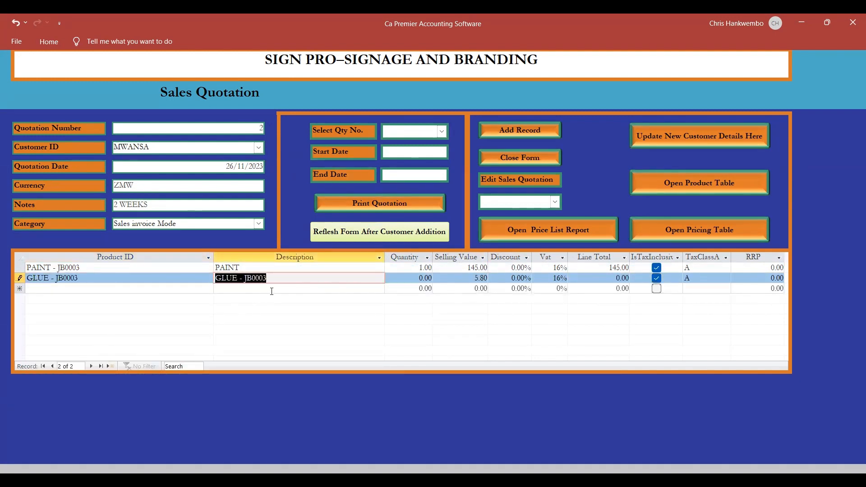
click(273, 276)
key(BackSpace)
key(BackSpace)
key(BackSpace)
key(BackSpace)
key(BackSpace)
key(BackSpace)
key(BackSpace)
key(BackSpace)
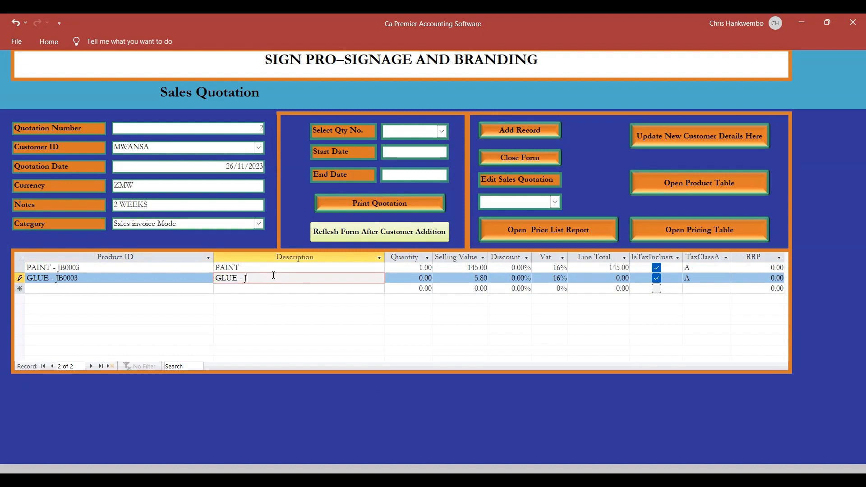
Set the GLUE line's quantity to 1 and complete that quotation line.
key(Tab)
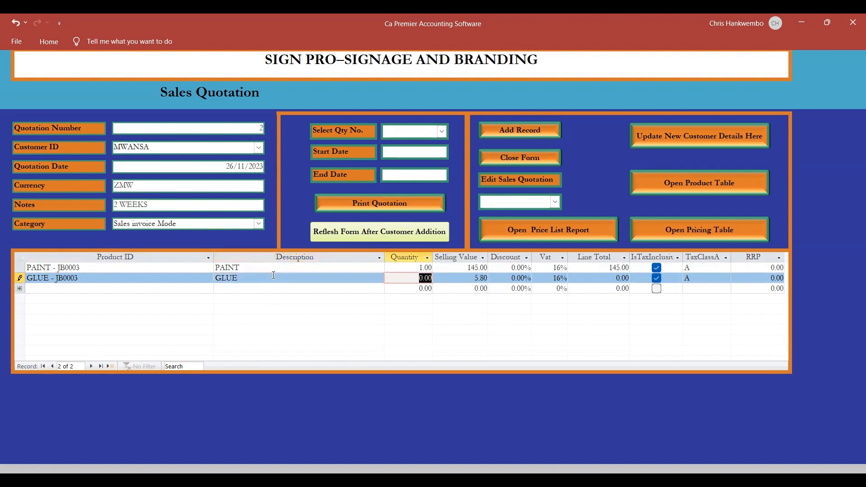
text(1)
key(Tab)
key(Tab)
key(Tab)
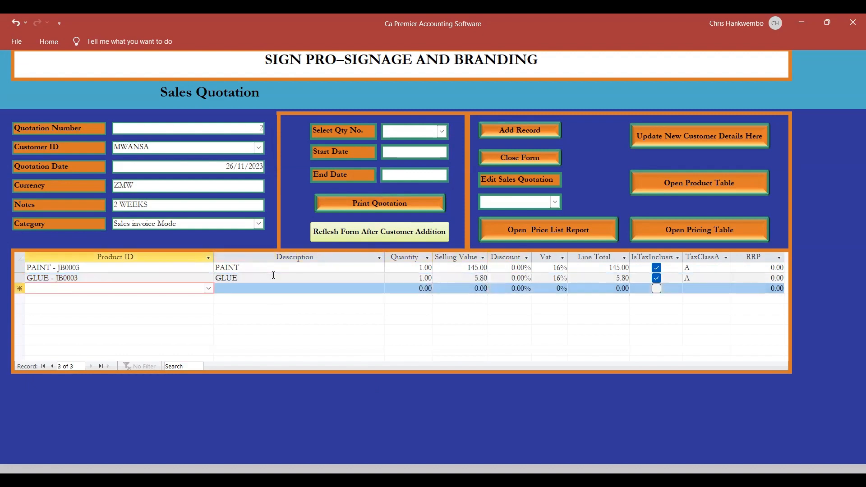
Start a new quotation record to store the current one, and select quotation 2 for printing.
click(518, 132)
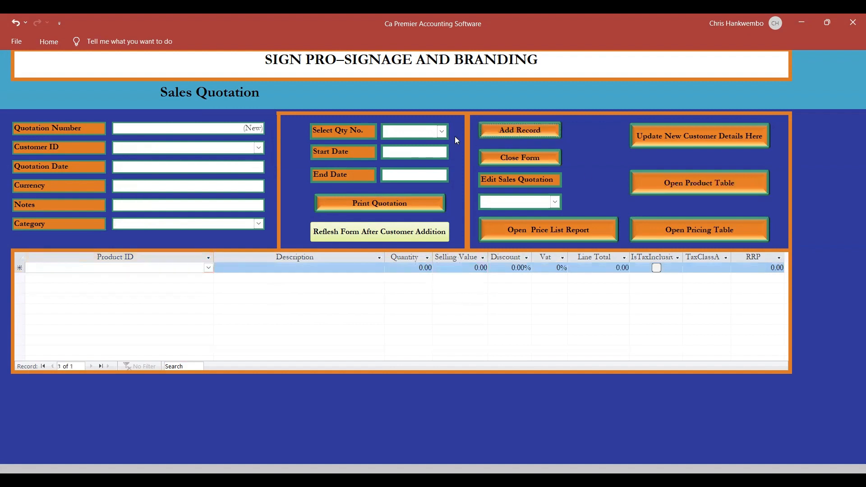
click(442, 133)
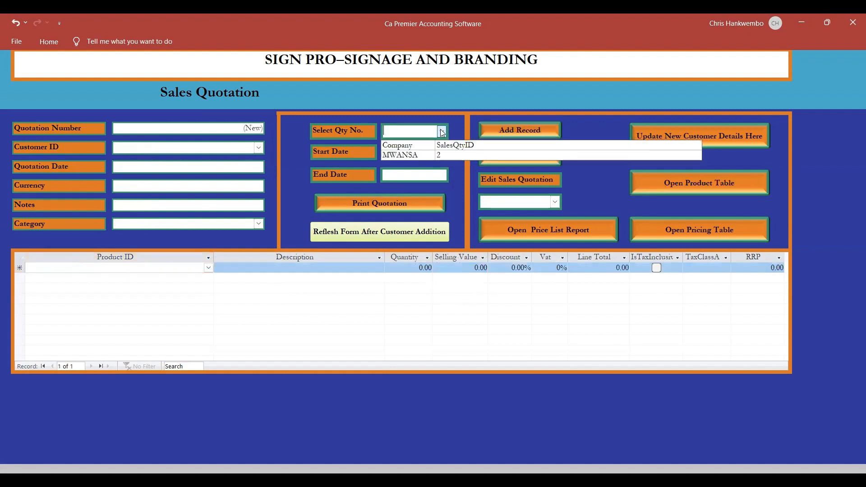
click(412, 157)
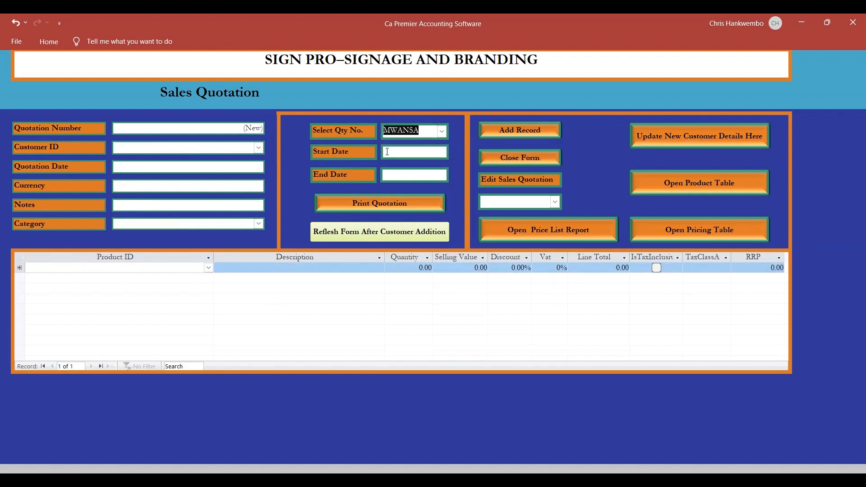
Set the print period from 01/11/2023 to 26/11/2023 and open the print preview of the selected quotation.
click(387, 152)
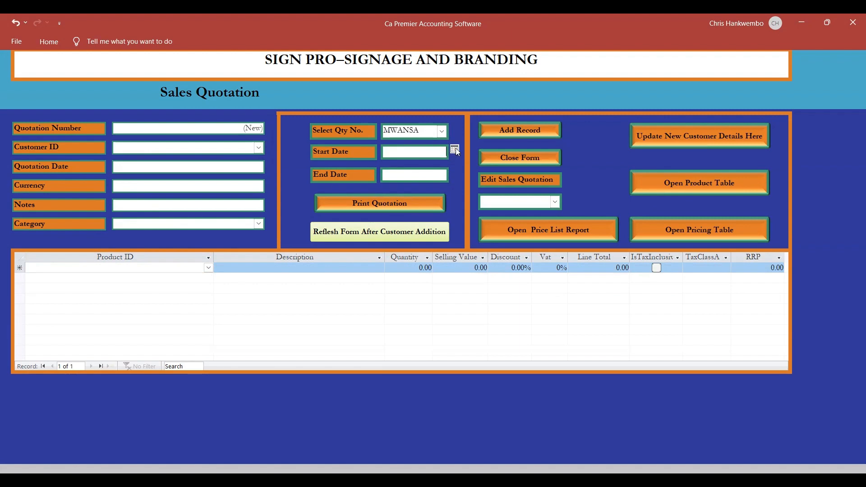
click(455, 150)
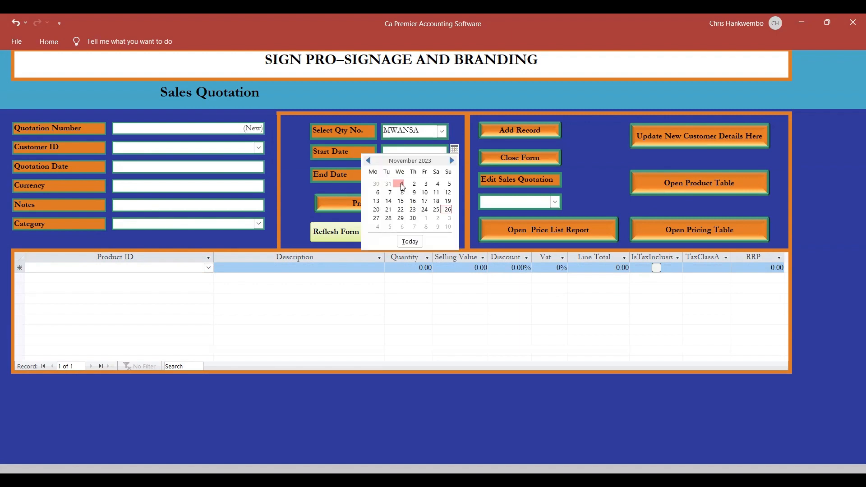
click(403, 186)
click(442, 176)
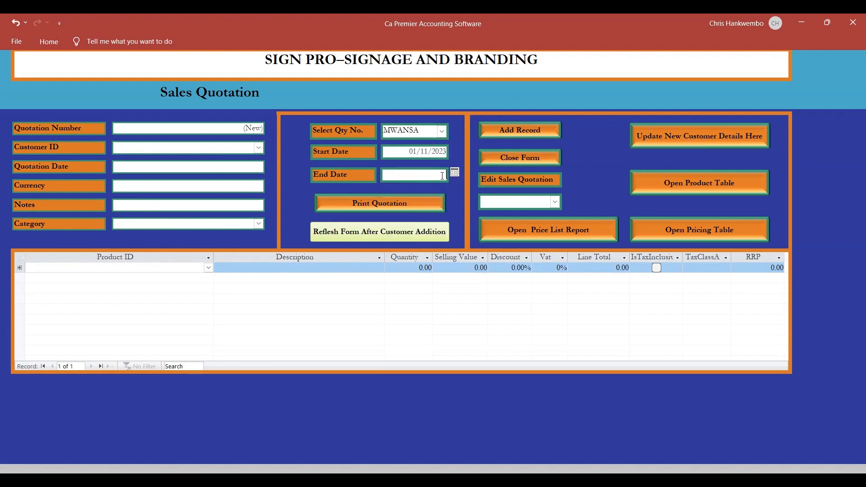
click(454, 173)
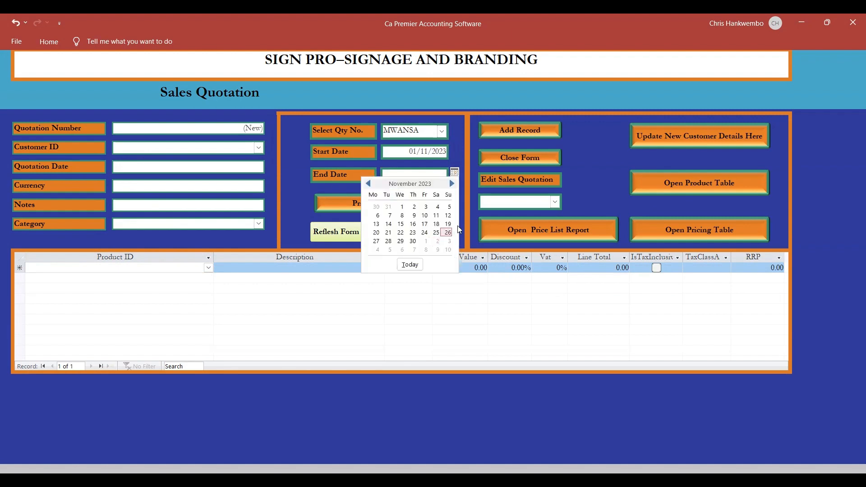
click(369, 202)
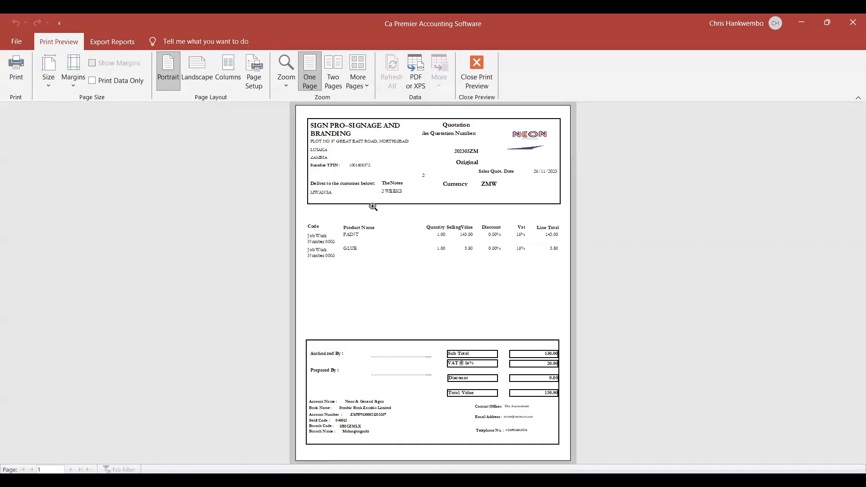
Examine the line items, totals and header in the quotation preview, and close the preview.
click(351, 257)
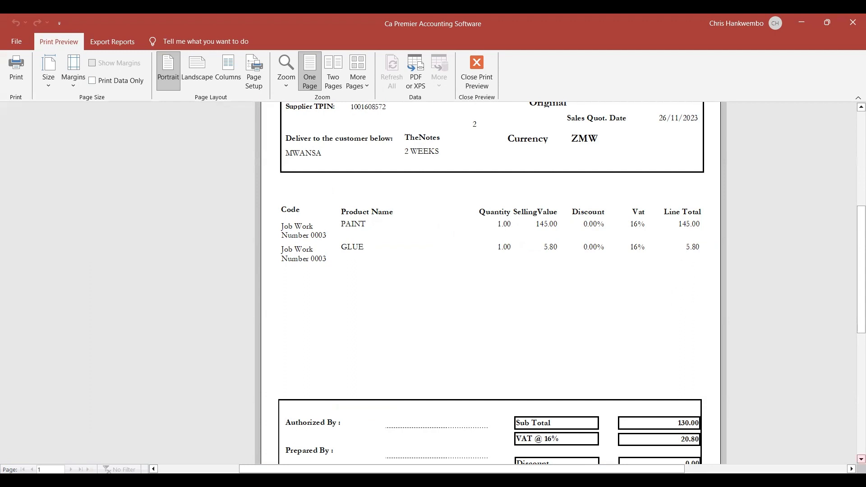
scroll(861, 459, down, 3)
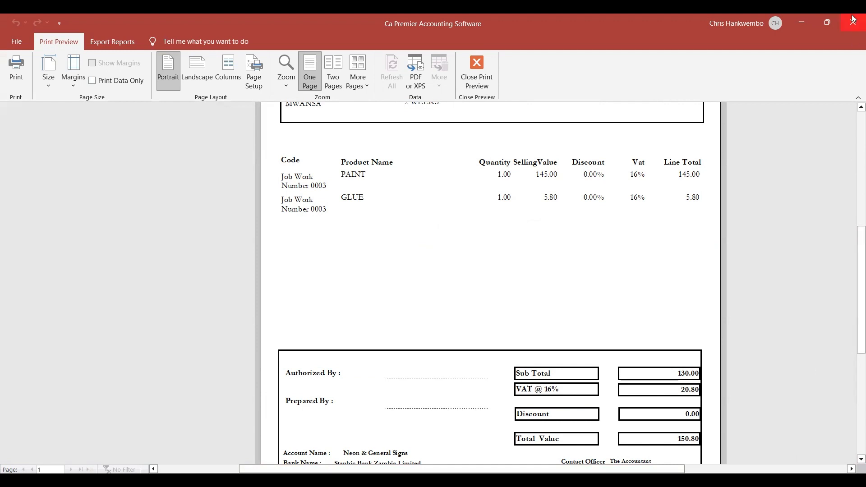
scroll(854, 111, up, 3)
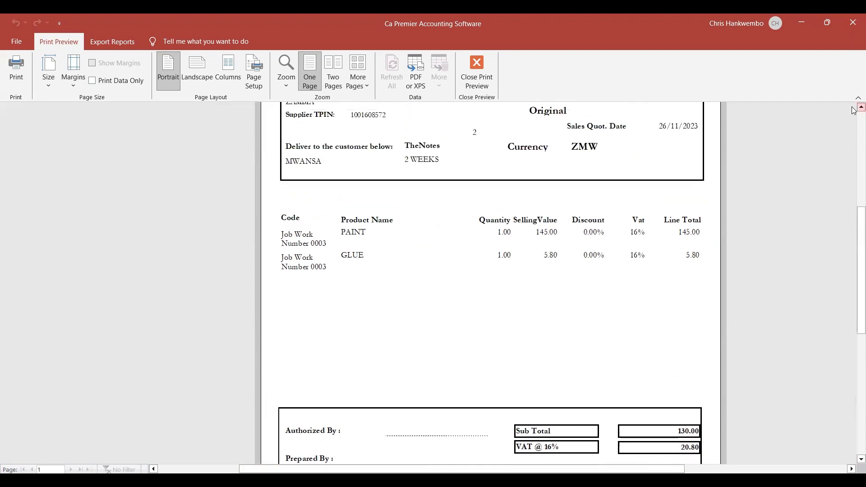
scroll(853, 111, up, 3)
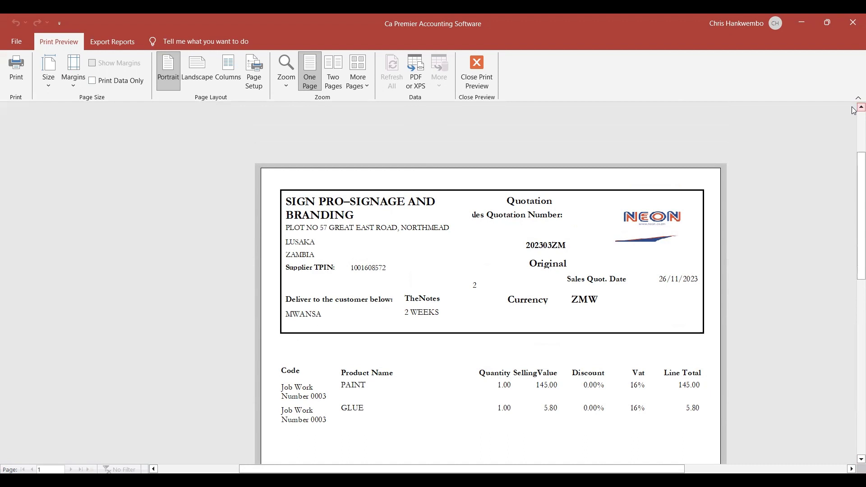
click(477, 85)
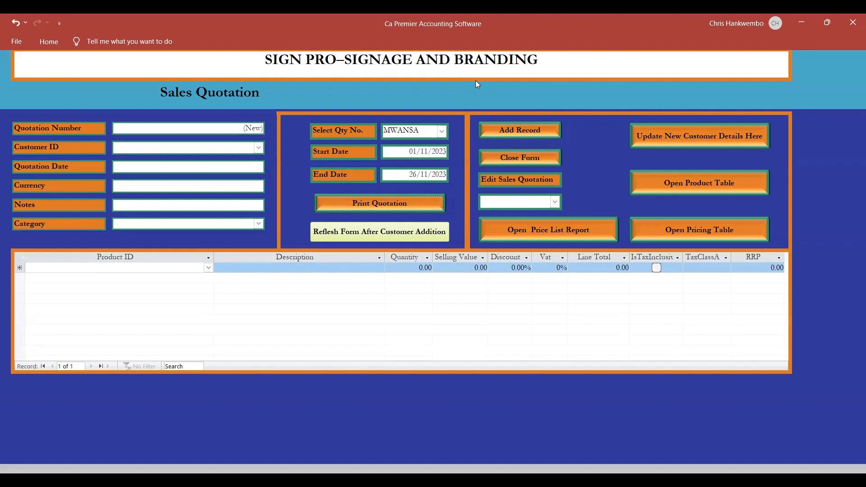
Close the Sales Quotation and Works Orders forms, and open a blank works order through the inventory Job Costing Card.
click(512, 159)
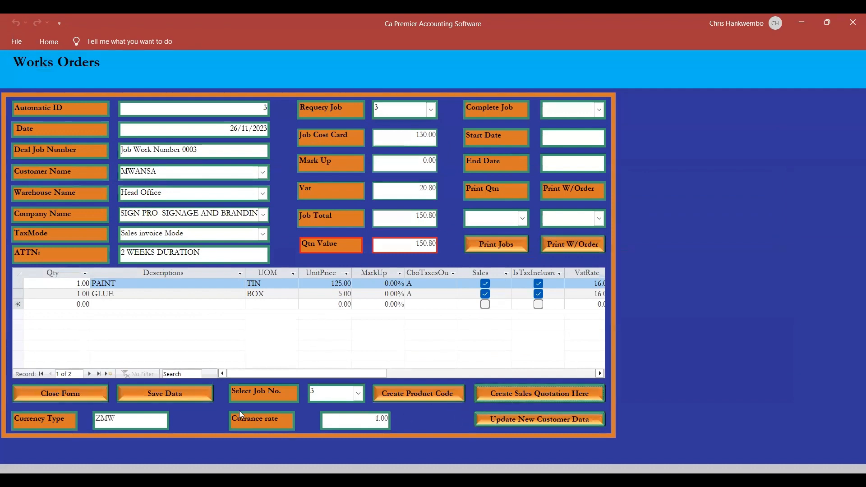
click(62, 393)
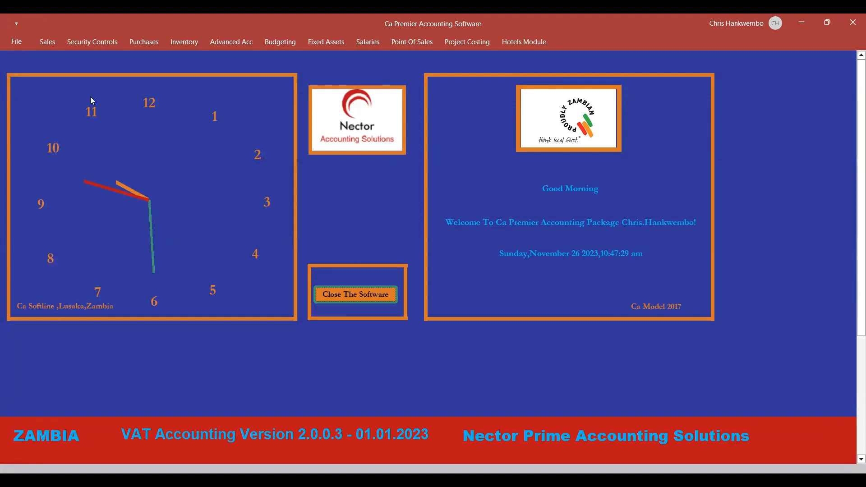
click(51, 47)
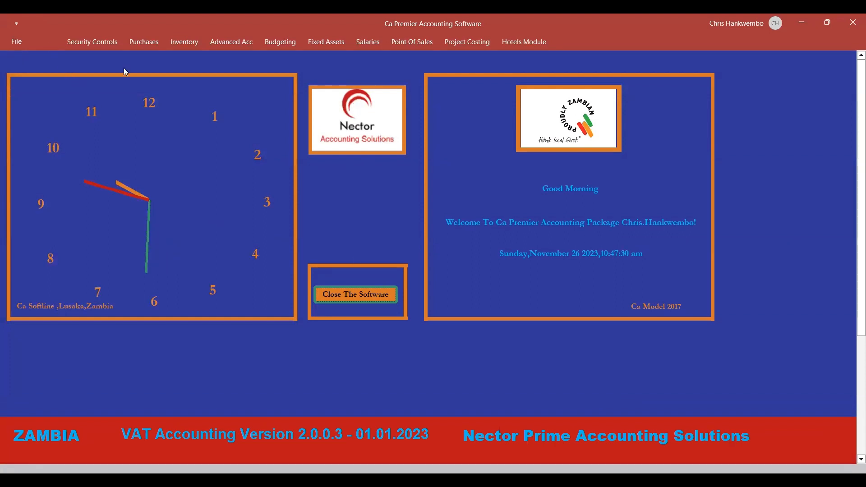
click(183, 42)
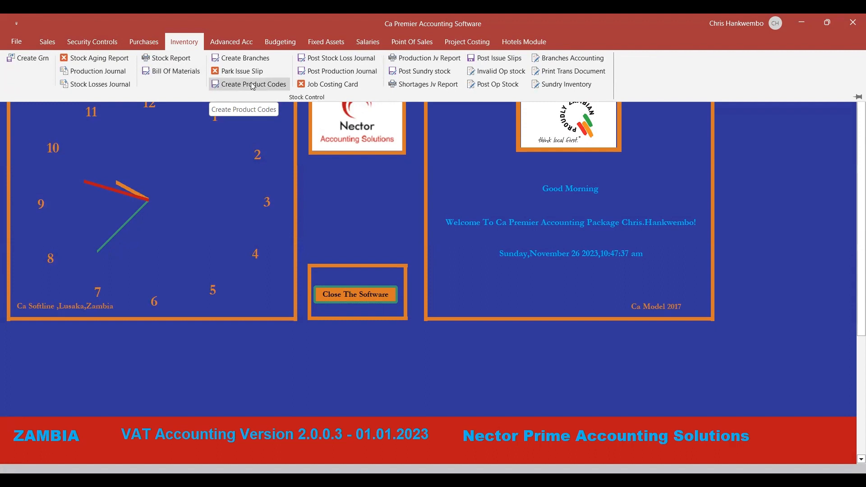
click(327, 84)
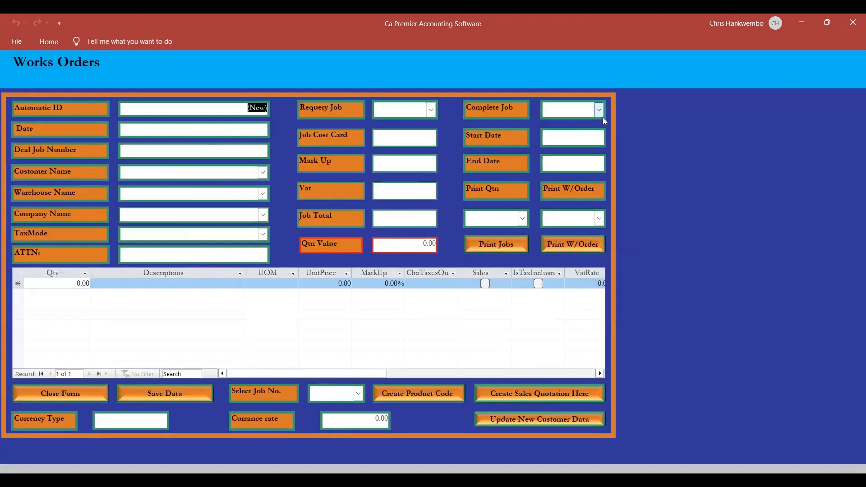
Set the works order print period from 01/11/2023 to 30/11/2023.
click(599, 141)
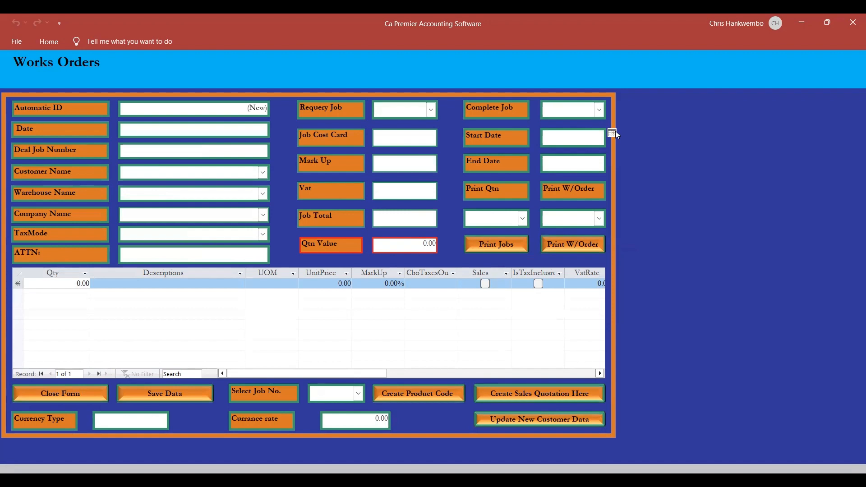
click(612, 133)
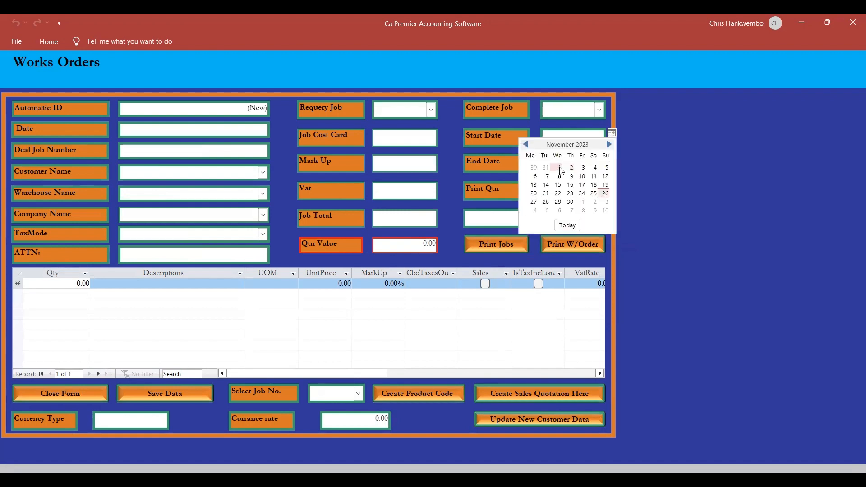
click(559, 168)
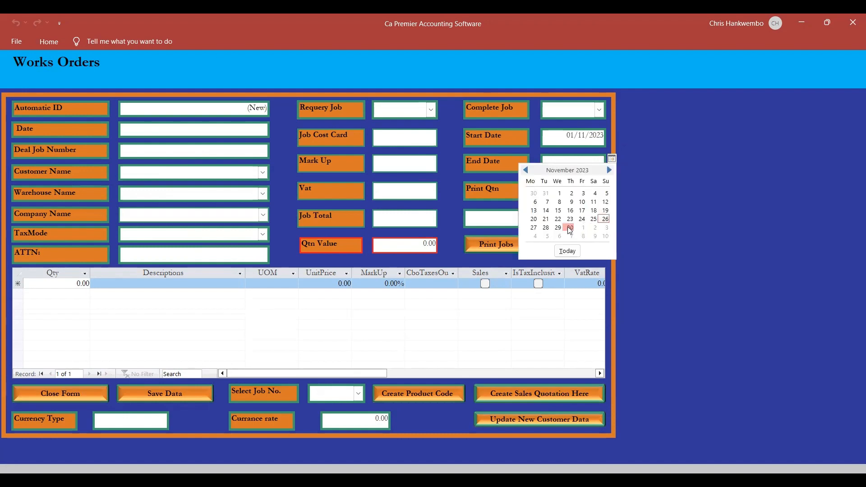
click(568, 228)
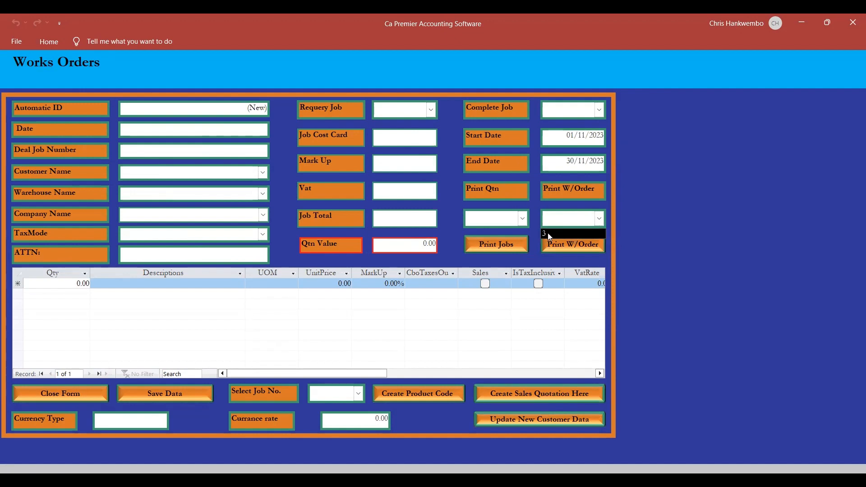
Select works order 3 for printing, open its print preview and enlarge the quantity and description lines.
click(547, 233)
click(562, 248)
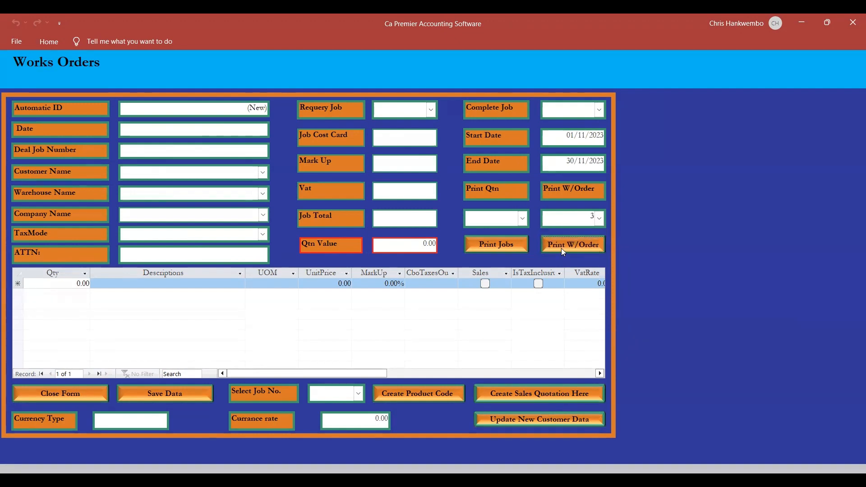
click(403, 225)
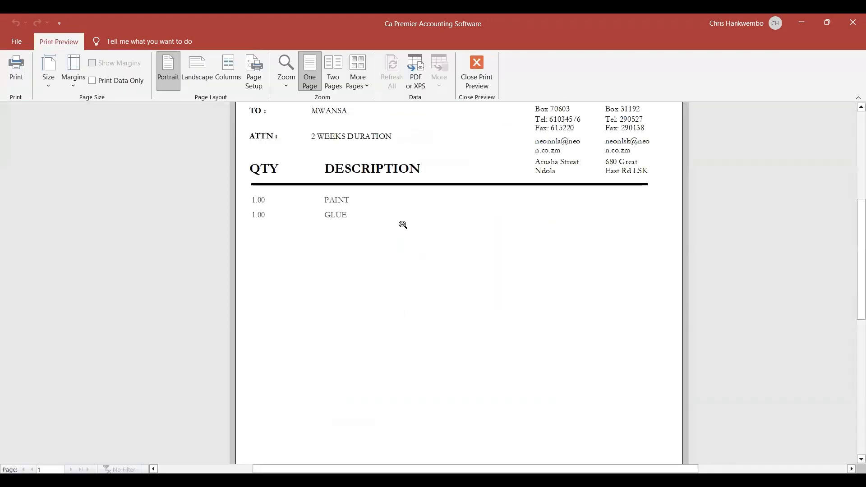
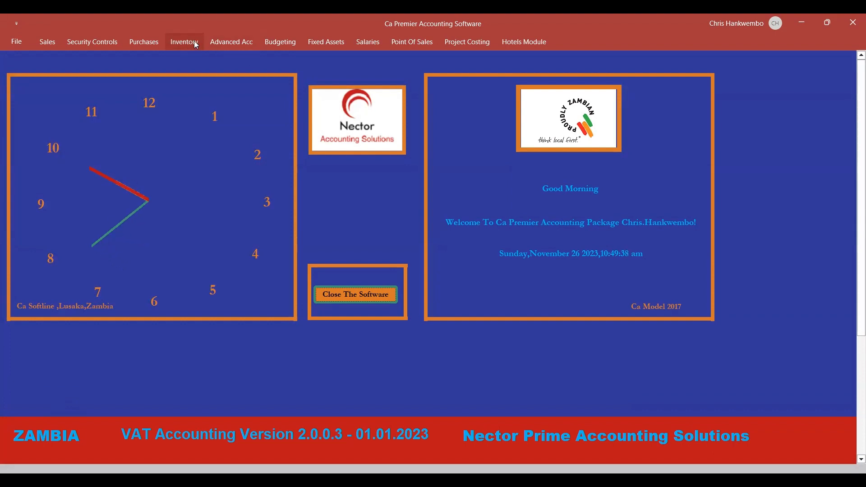
Open the sales quotation form, examine the available products for a quotation line, and close the form.
click(49, 43)
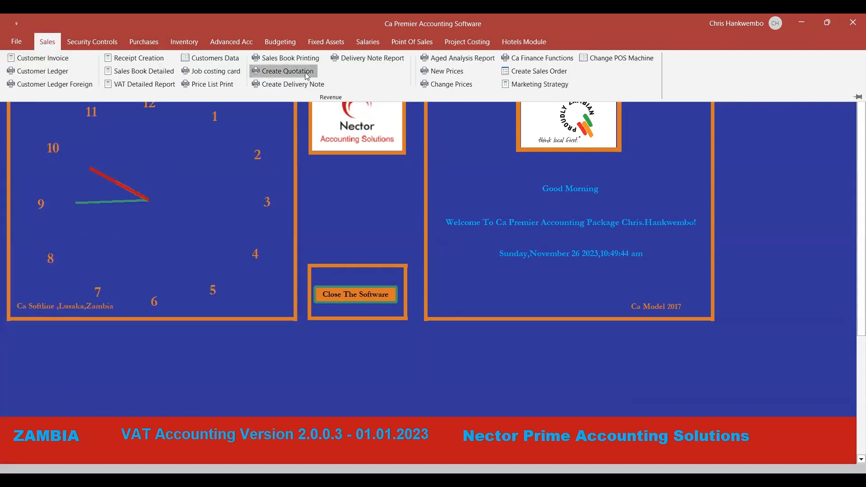
click(284, 71)
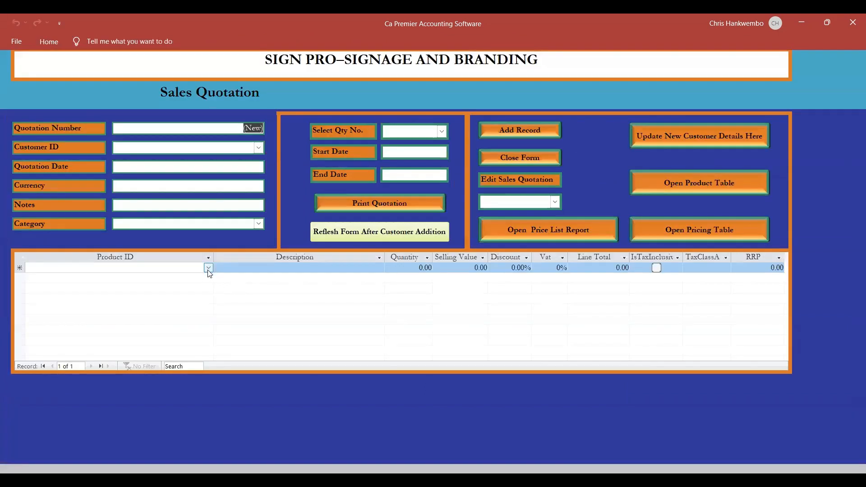
click(208, 268)
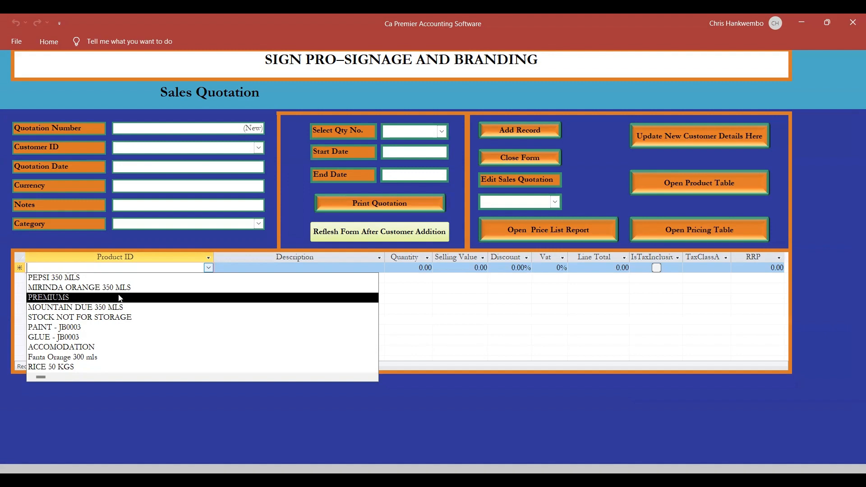
key(Escape)
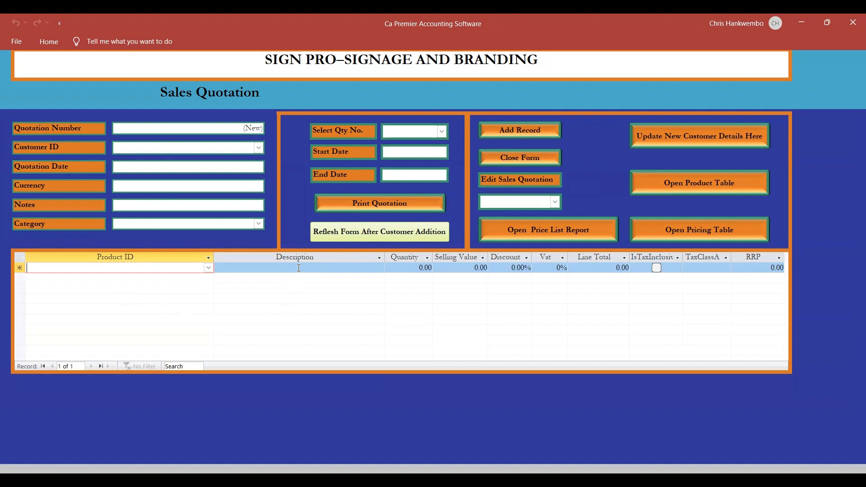
click(512, 157)
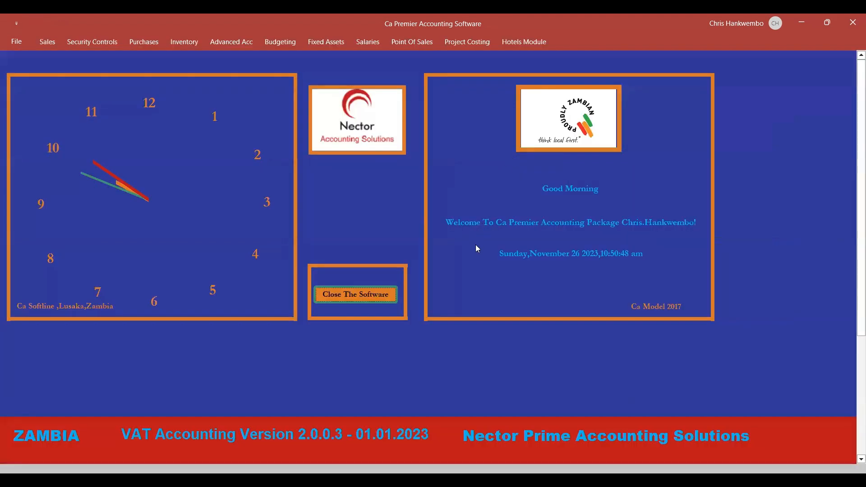
Open the inventory Bill of Materials form and check its product choices and the journals available for editing.
click(184, 42)
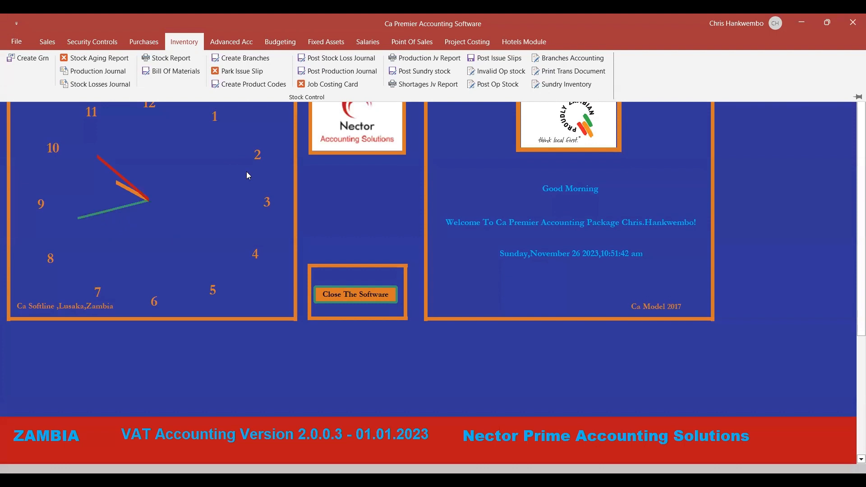
click(174, 71)
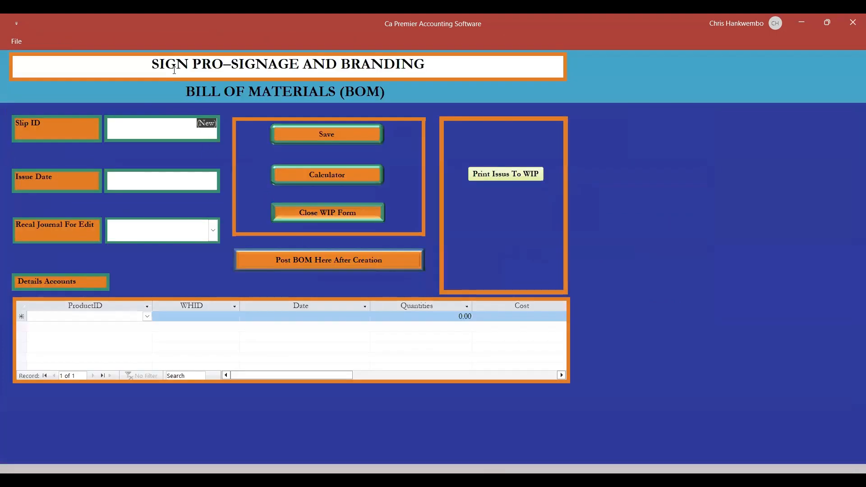
click(149, 319)
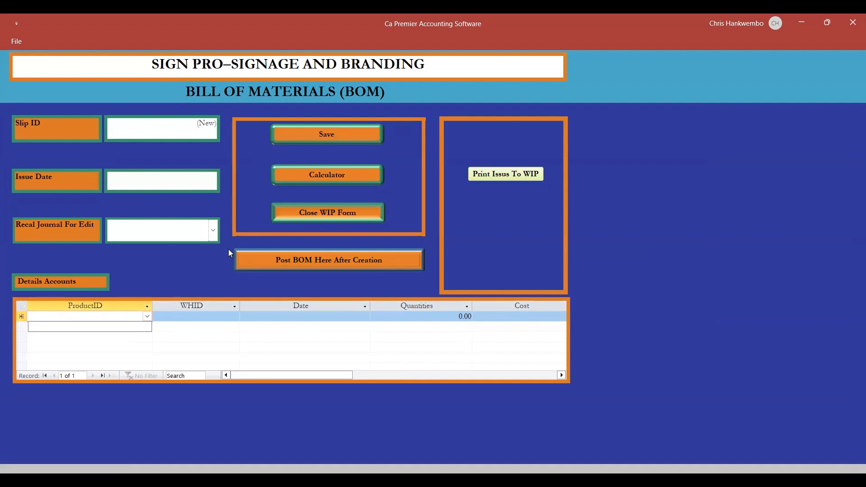
click(213, 232)
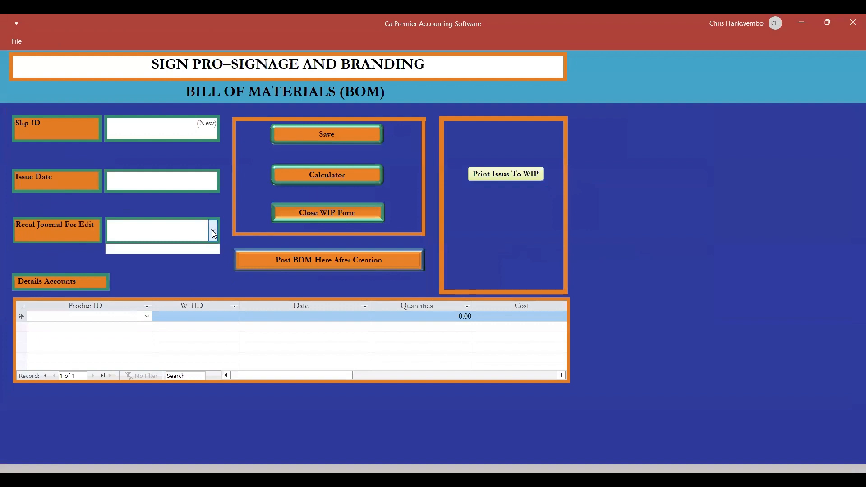
click(232, 182)
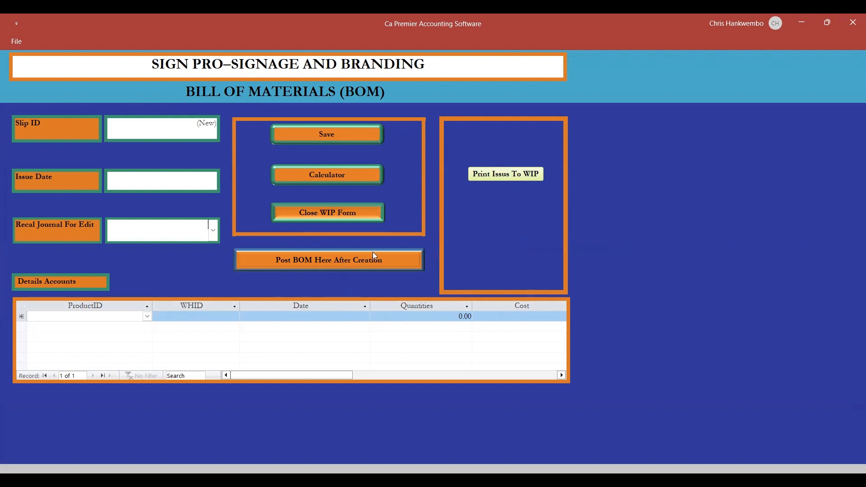
Open the Bill of Materials print form for issues to WIP, and close both it and the Bill of Materials form.
click(491, 176)
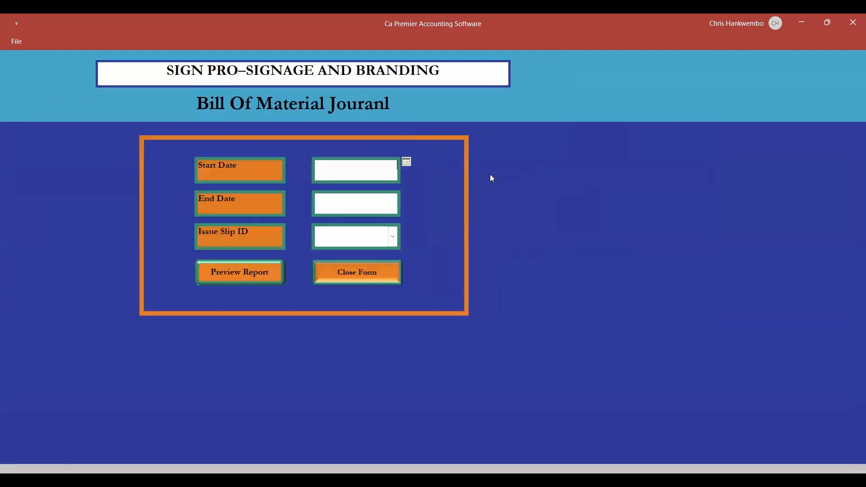
click(363, 280)
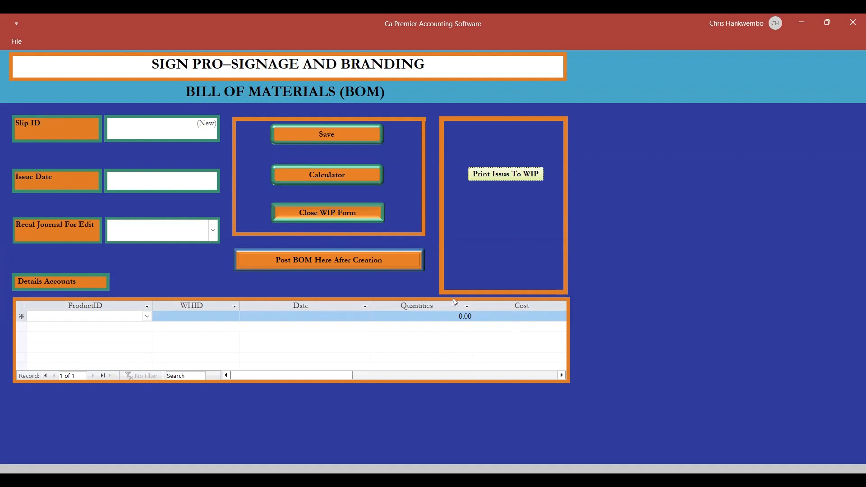
click(298, 218)
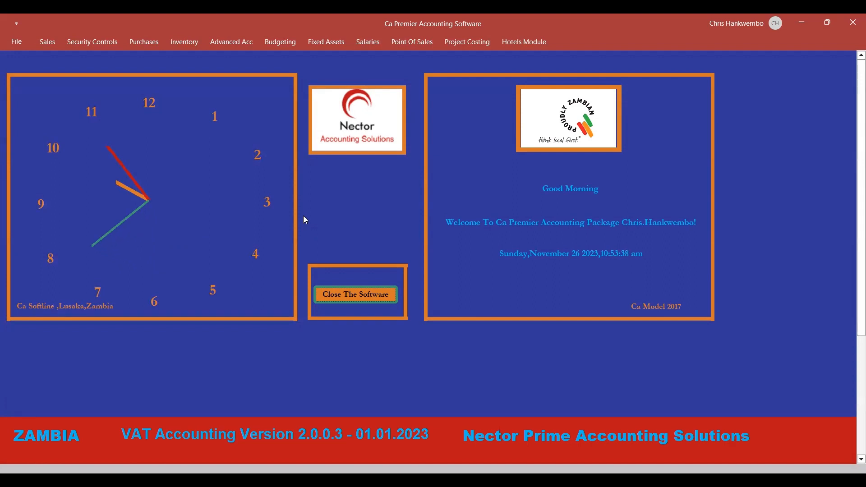
View the Receipts form through the customer invoice form, and close both forms.
click(48, 42)
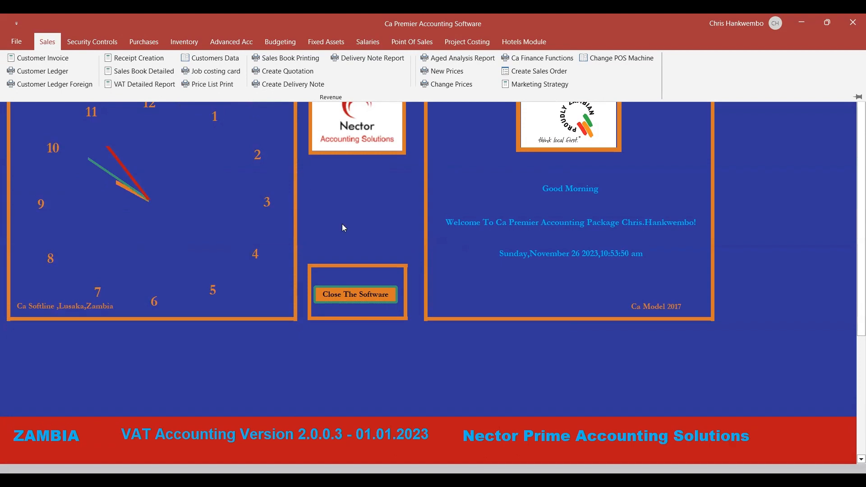
click(47, 40)
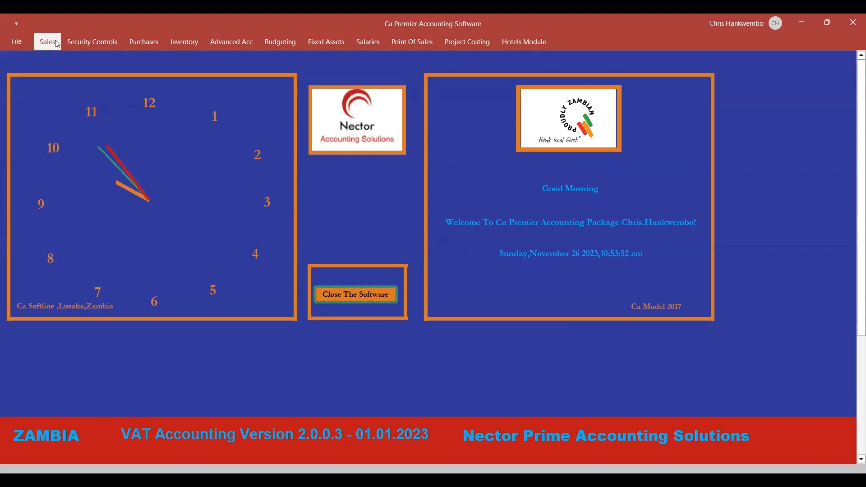
click(48, 41)
click(47, 59)
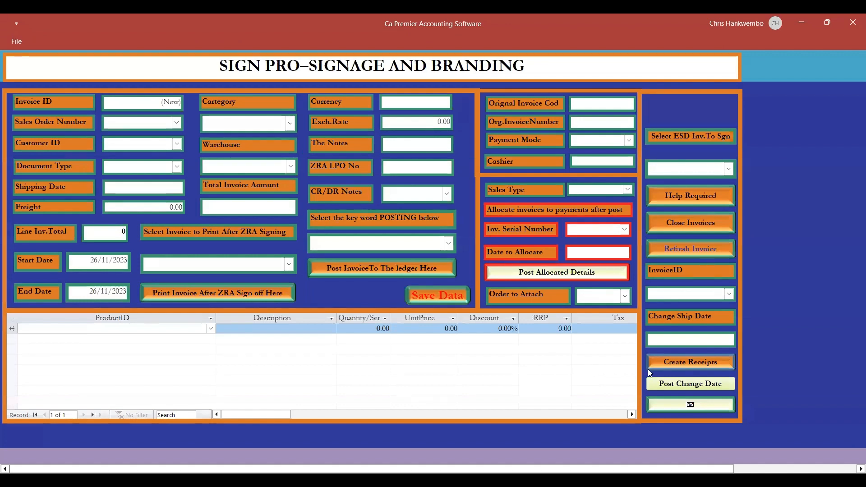
click(688, 363)
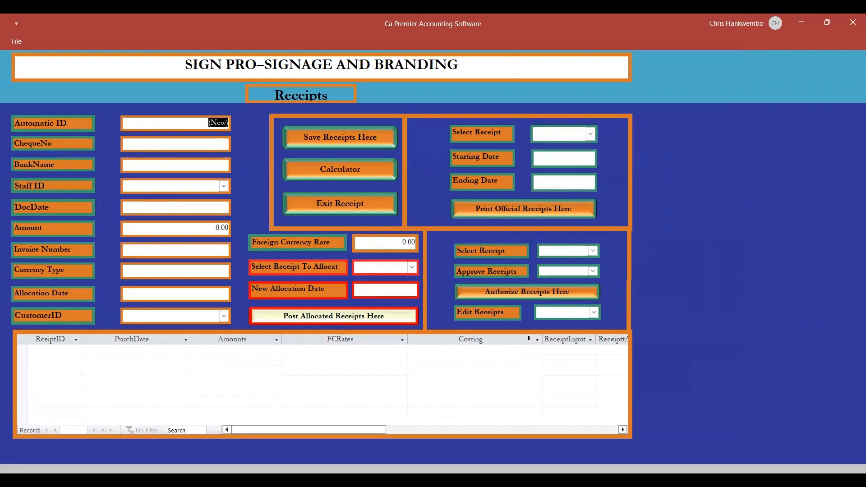
click(327, 203)
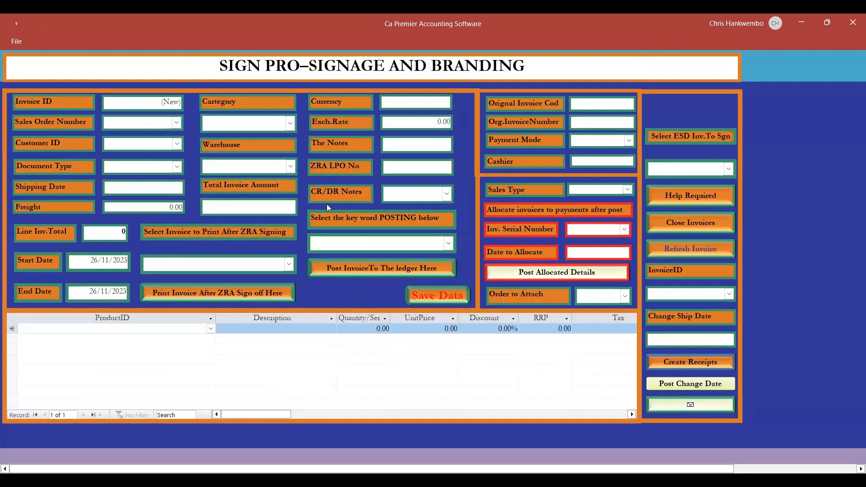
click(665, 225)
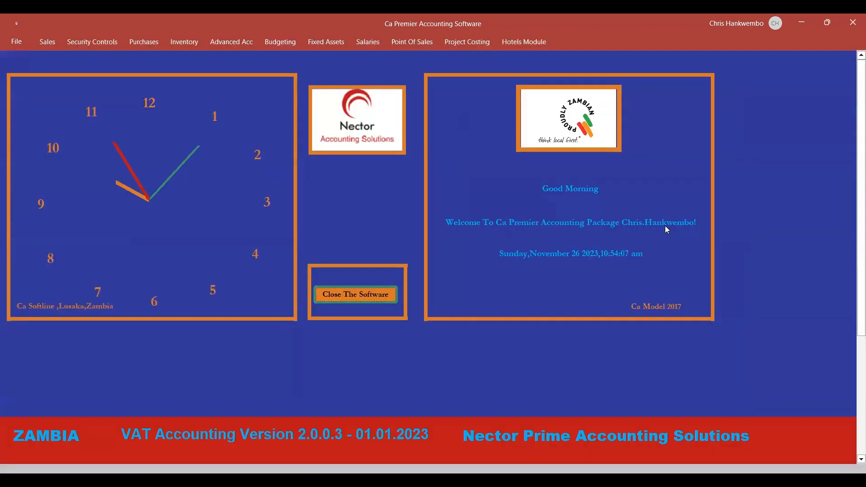
Open the Receipts form directly from the sales functions, try its calculator, and exit the form.
click(48, 41)
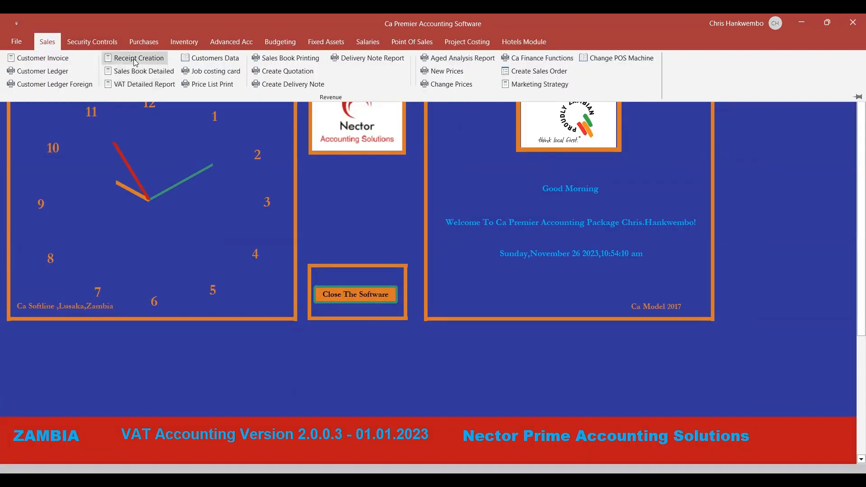
click(136, 63)
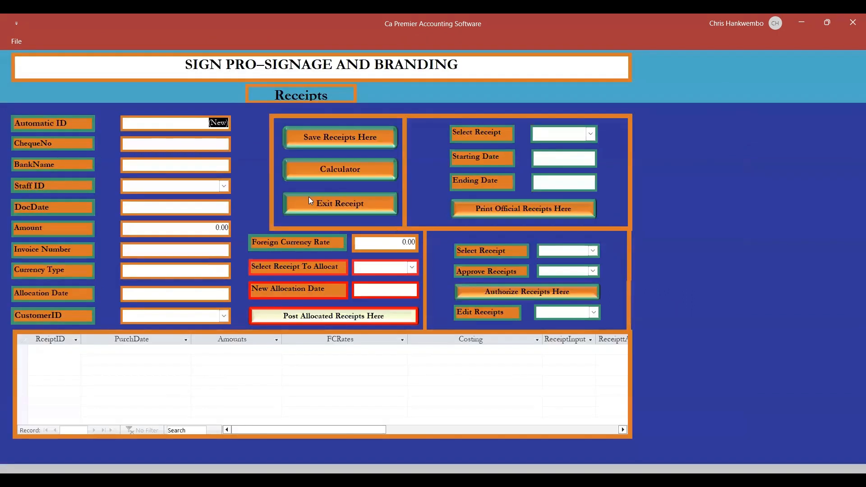
click(319, 165)
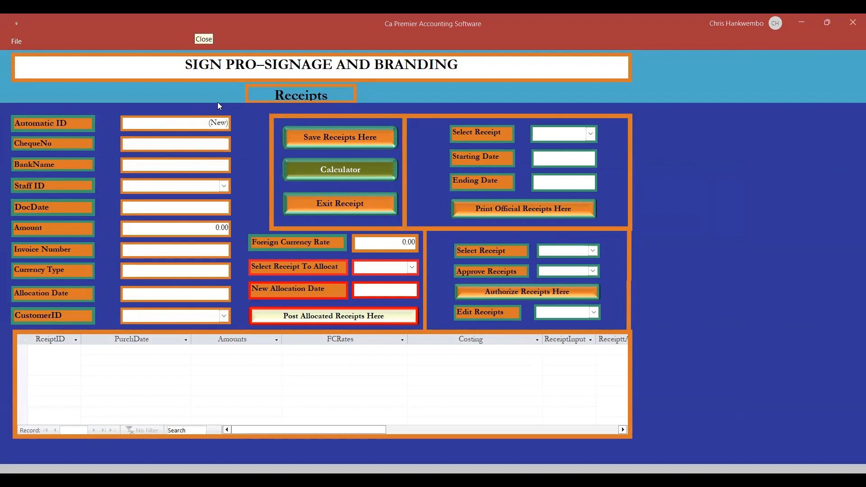
click(323, 176)
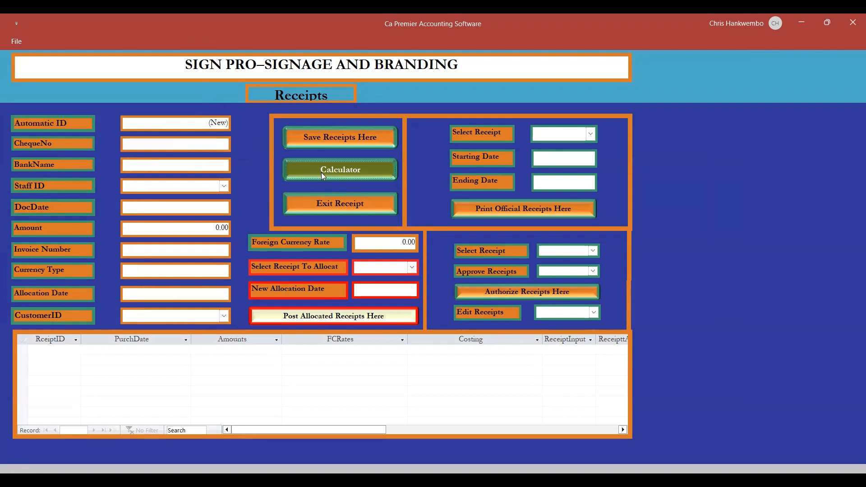
click(328, 207)
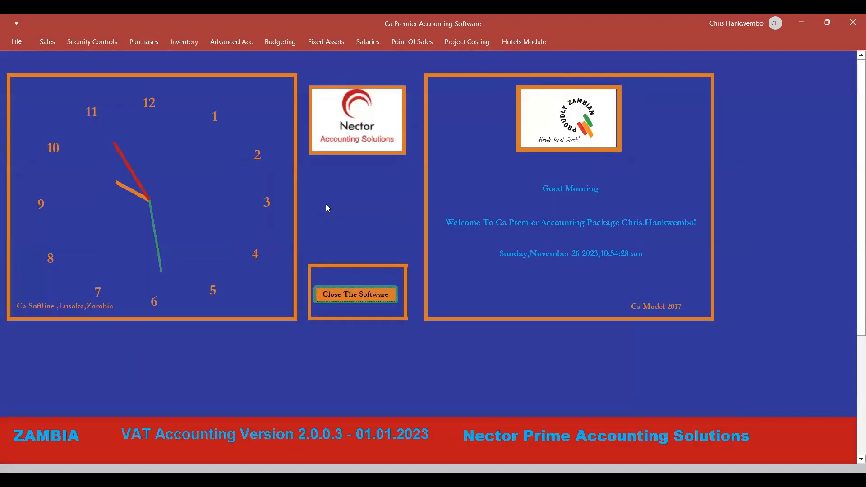
Open a blank customer invoice form.
click(54, 47)
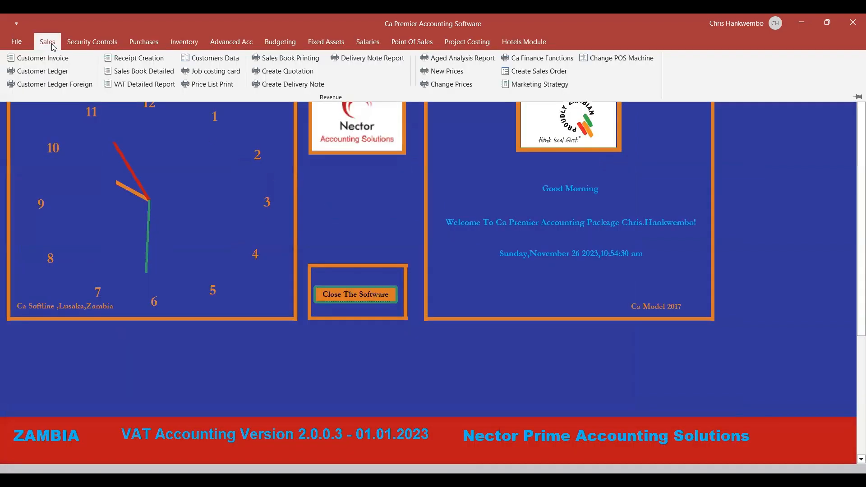
click(50, 61)
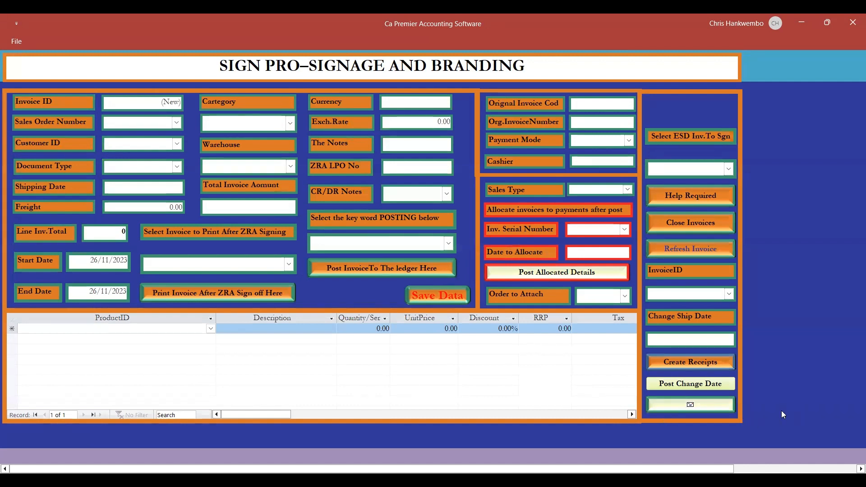
click(687, 406)
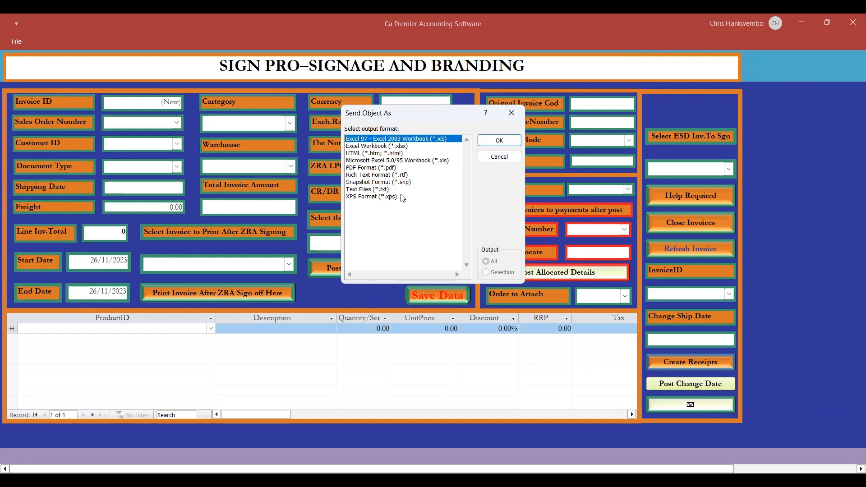
click(497, 159)
click(468, 289)
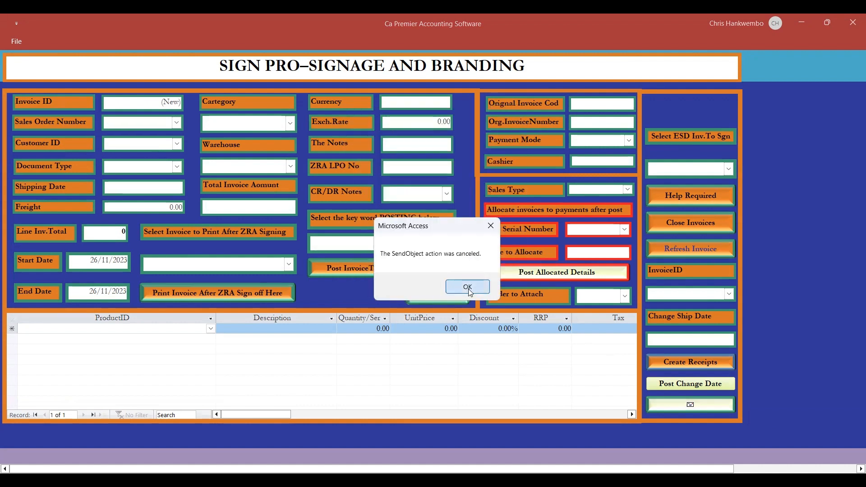
Select invoice 1 for printing, view its tax invoice preview, and close the preview.
click(290, 265)
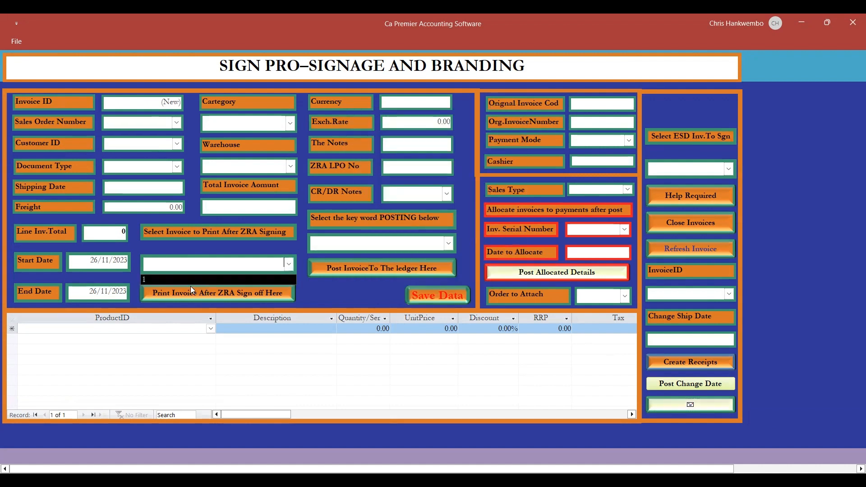
click(159, 279)
click(237, 291)
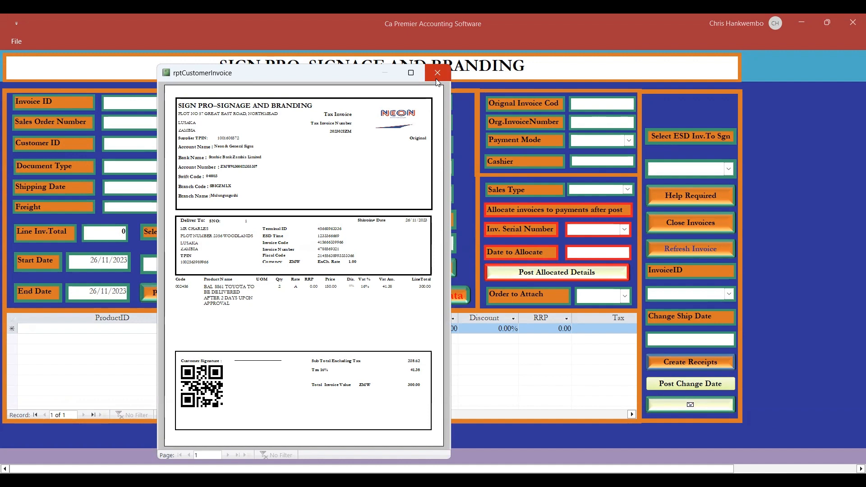
click(437, 72)
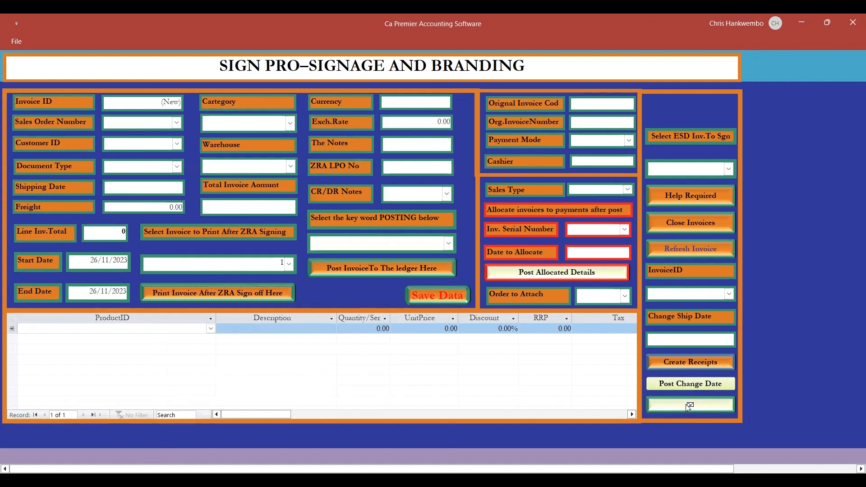
Prepare an e-mail with the selected customer invoice attached in PDF format, select the attachment, and close the message unsent.
click(689, 406)
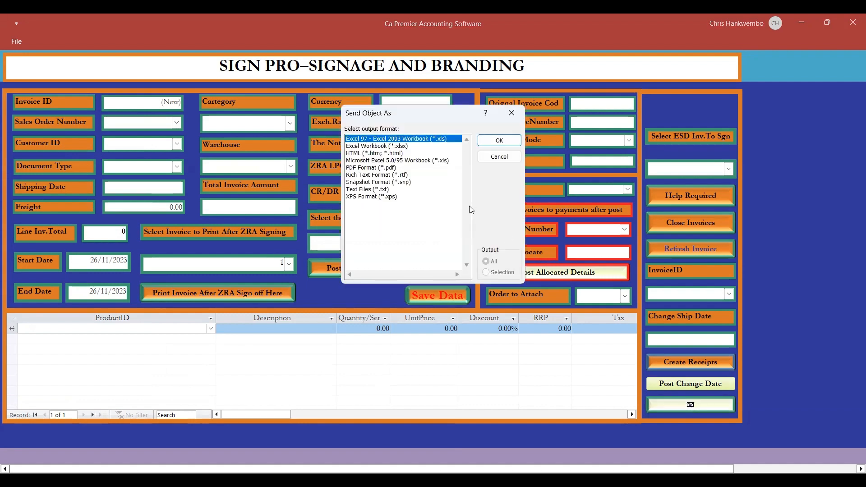
click(371, 169)
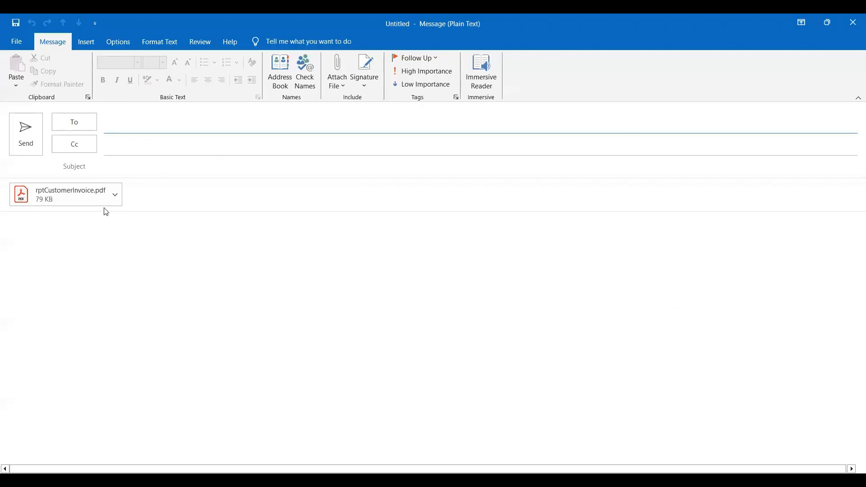
click(58, 194)
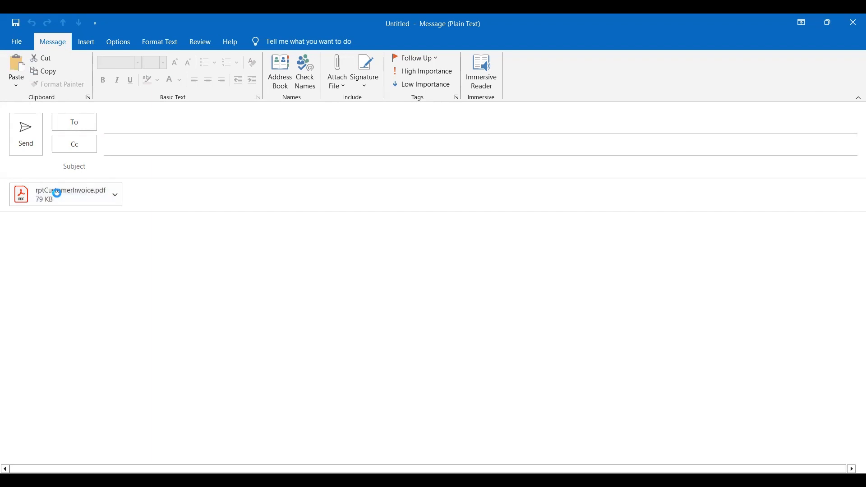
click(853, 23)
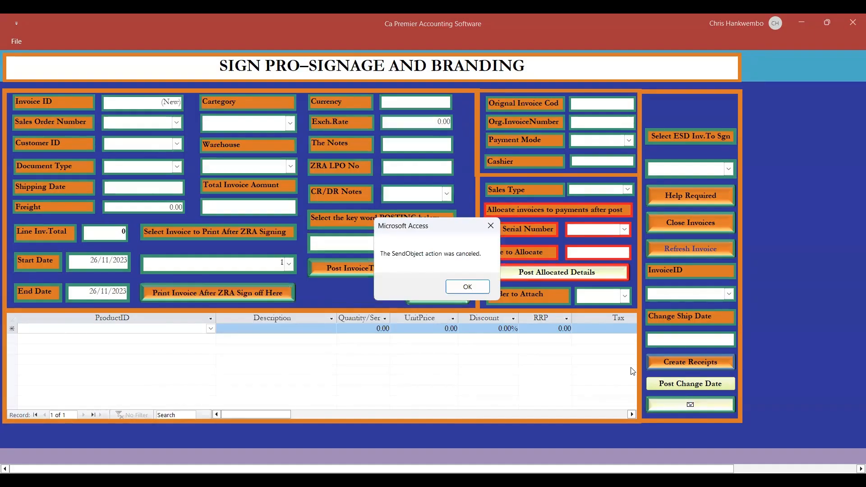
Dismiss the message about the cancelled e-mail and close the customer invoice form.
click(470, 289)
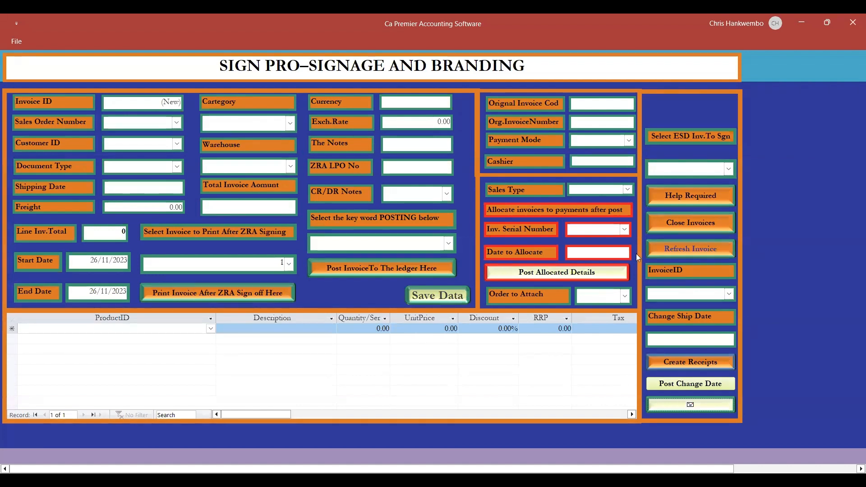
click(669, 221)
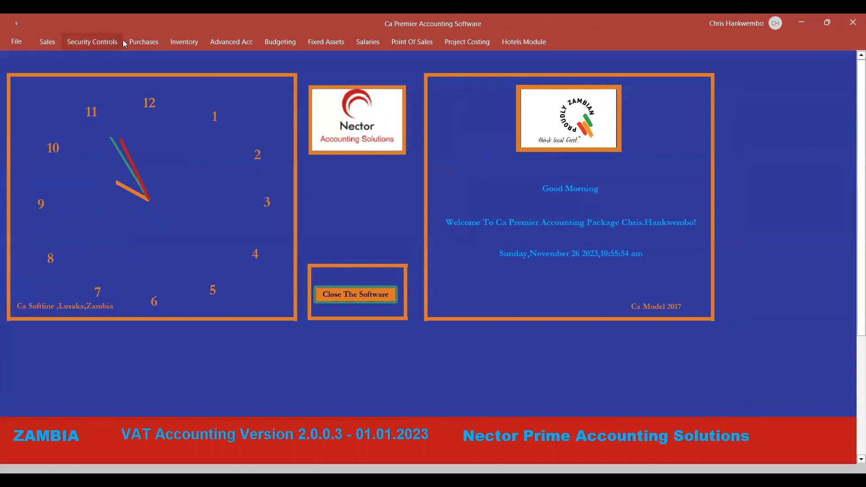
View the Income Statement and Balance Sheet report forms in turn, closing each one without previewing a report.
click(238, 41)
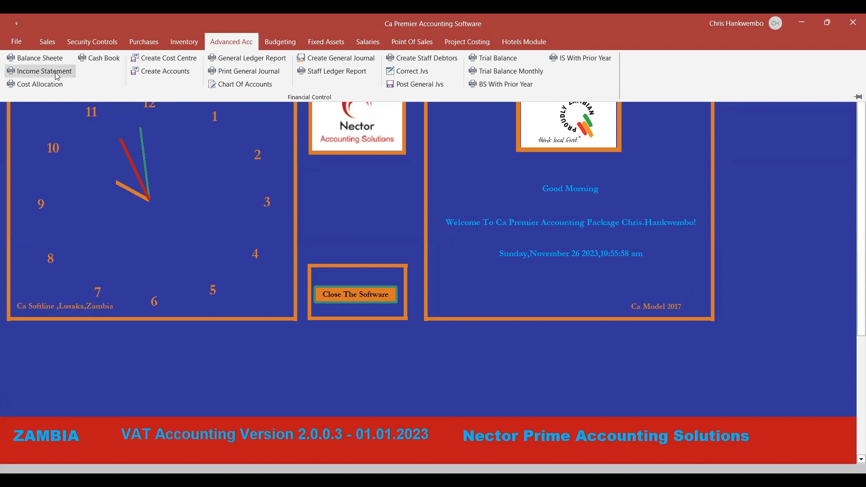
click(57, 74)
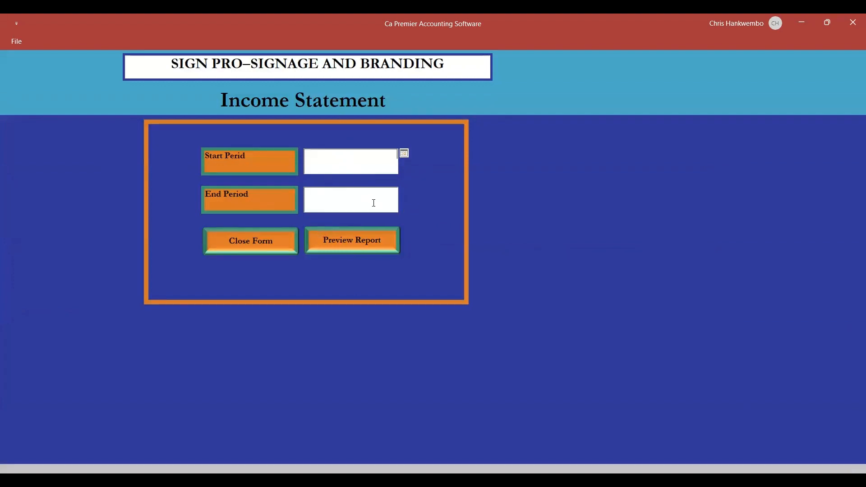
click(261, 239)
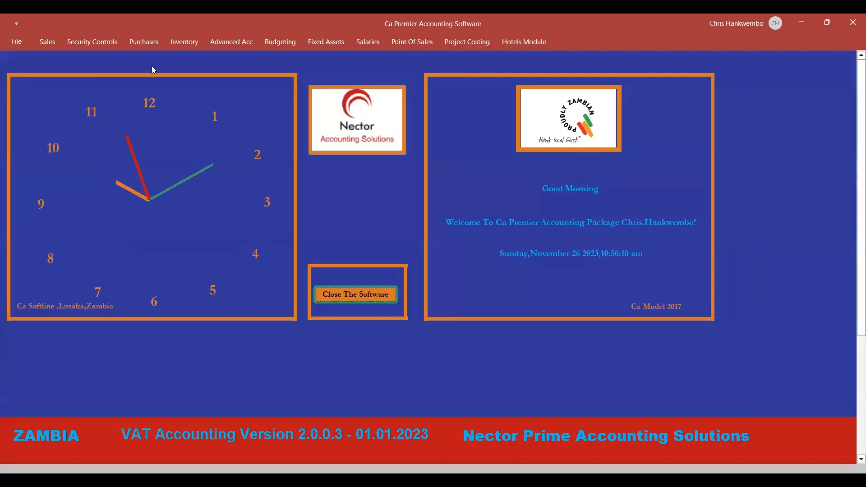
click(236, 44)
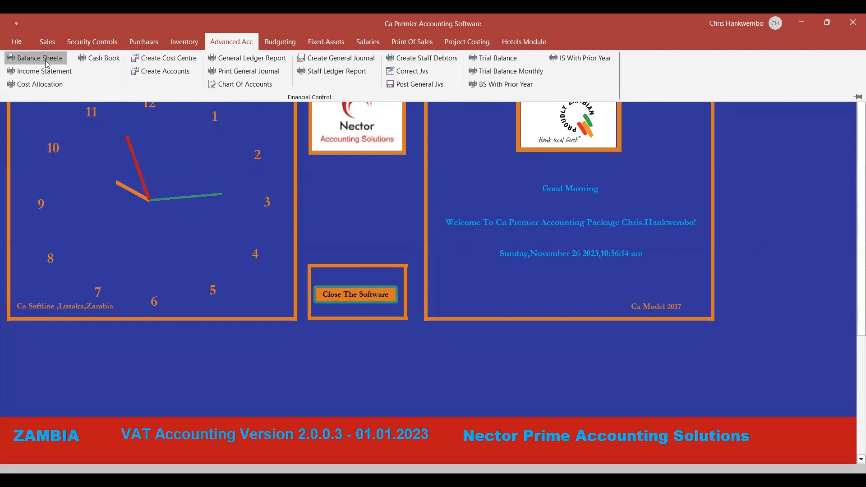
click(47, 64)
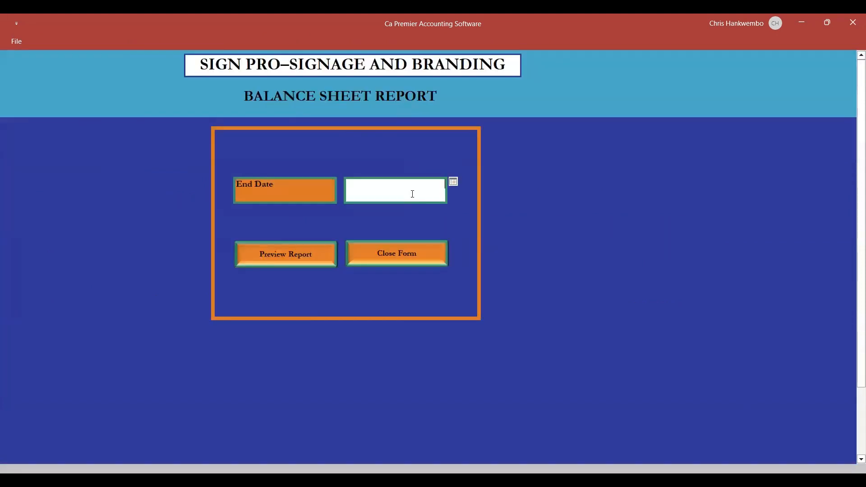
click(376, 260)
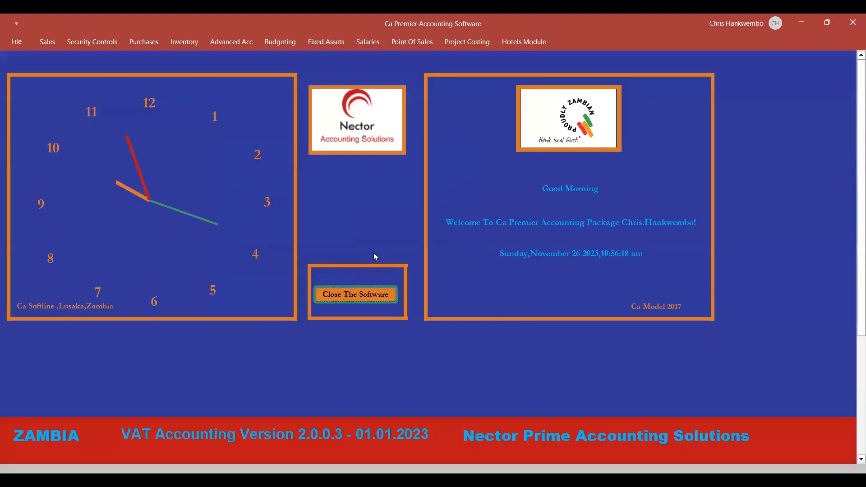
Open the form for capturing fixed asset data, look over its fields, and close it without adding a record.
click(319, 42)
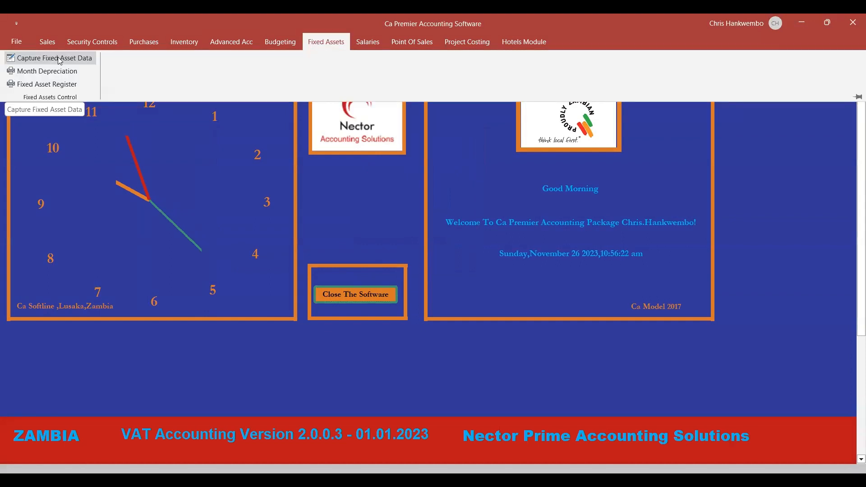
click(60, 61)
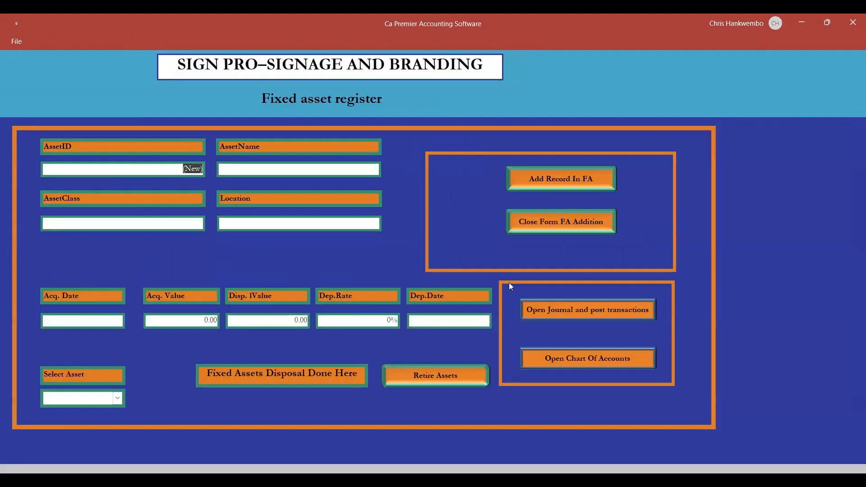
click(531, 224)
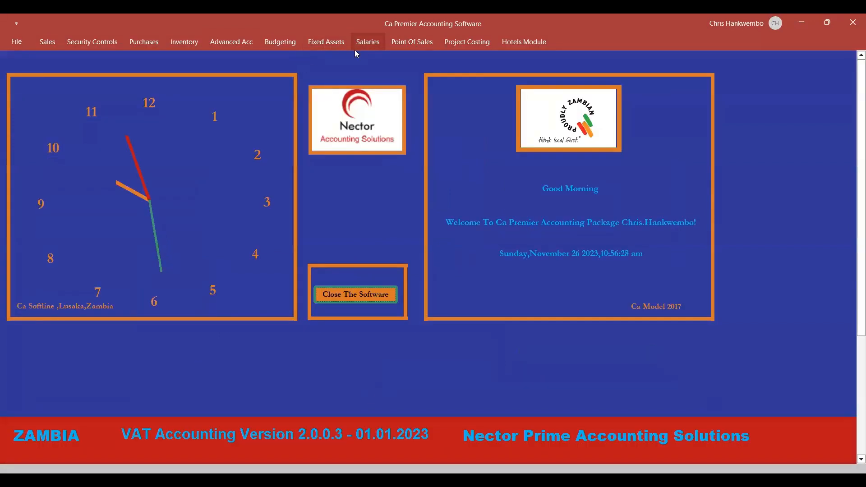
Open the point-of-sale form for creating sales invoices, try its touch keyboard function, and close the form.
click(411, 46)
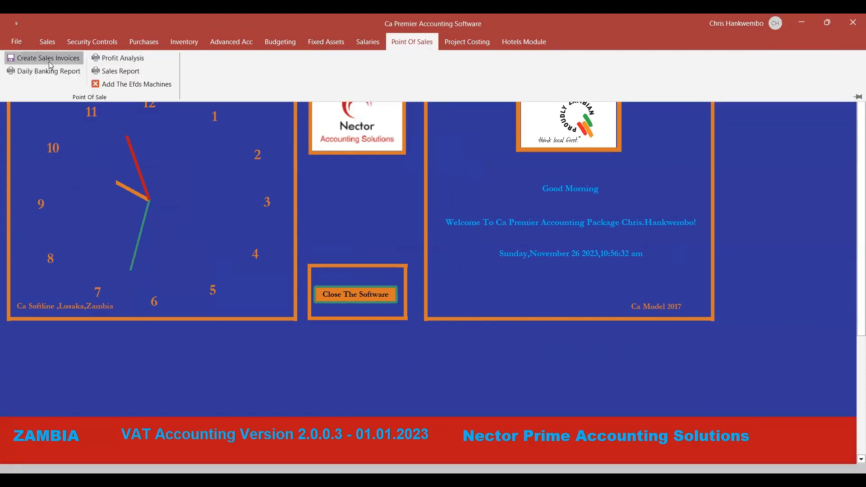
click(51, 66)
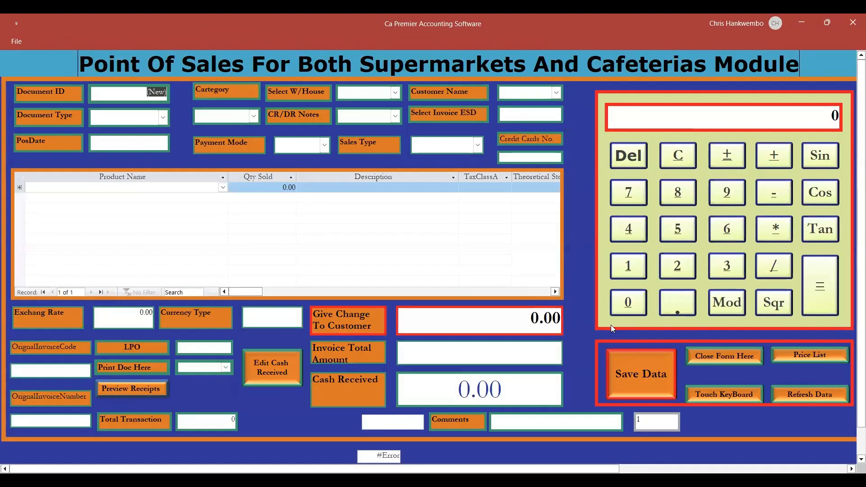
click(731, 397)
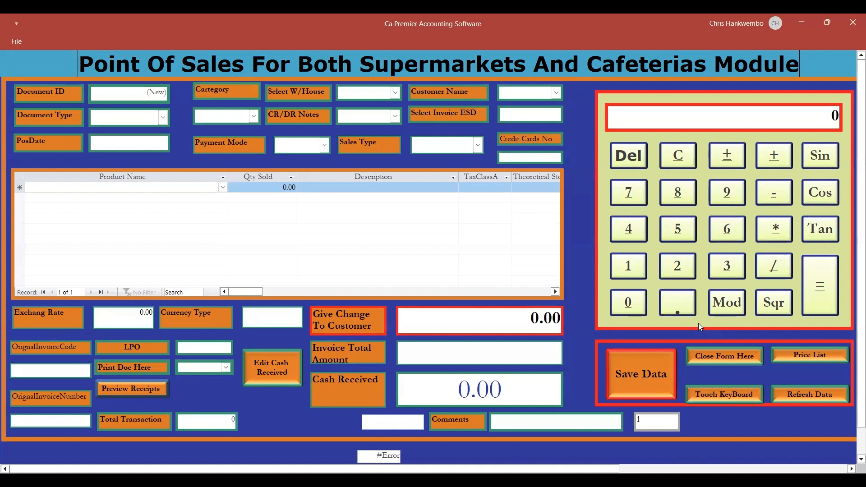
click(705, 358)
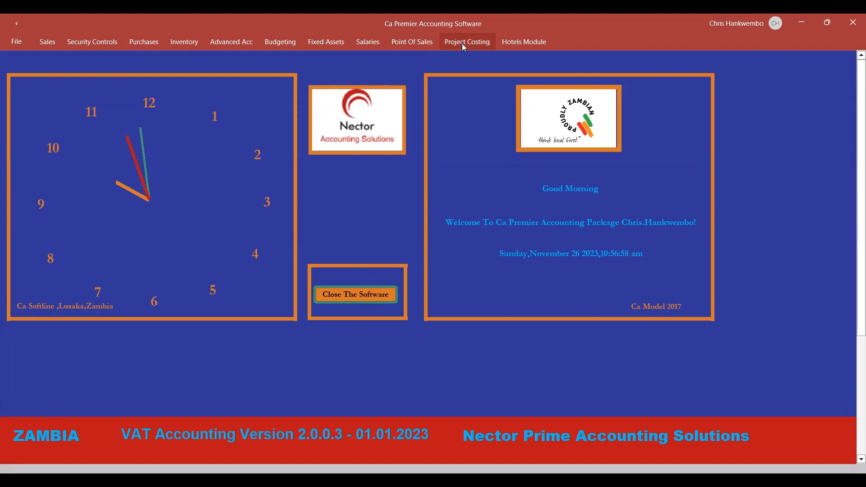
Open the employee creation form from the salaries functions, review its details and appraisal options, and close it.
click(369, 44)
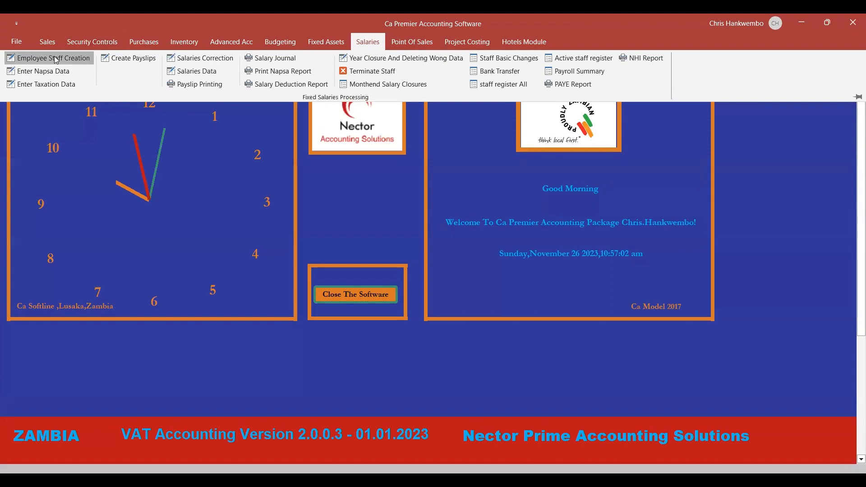
click(56, 60)
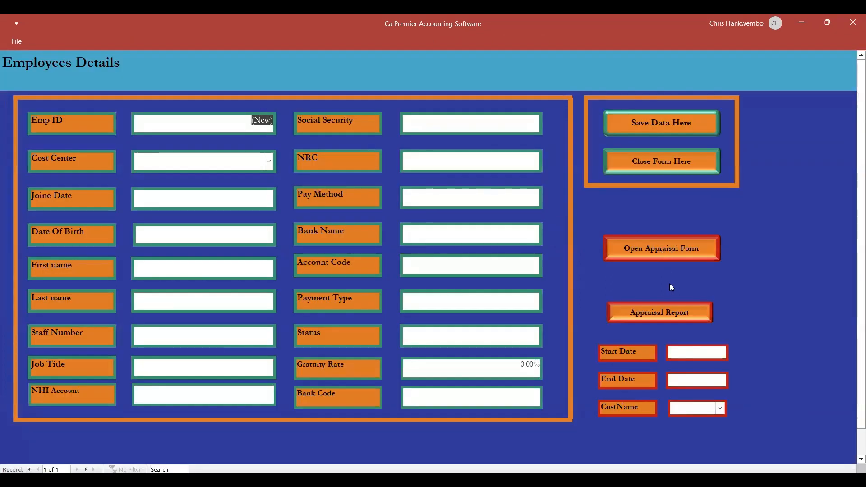
click(639, 171)
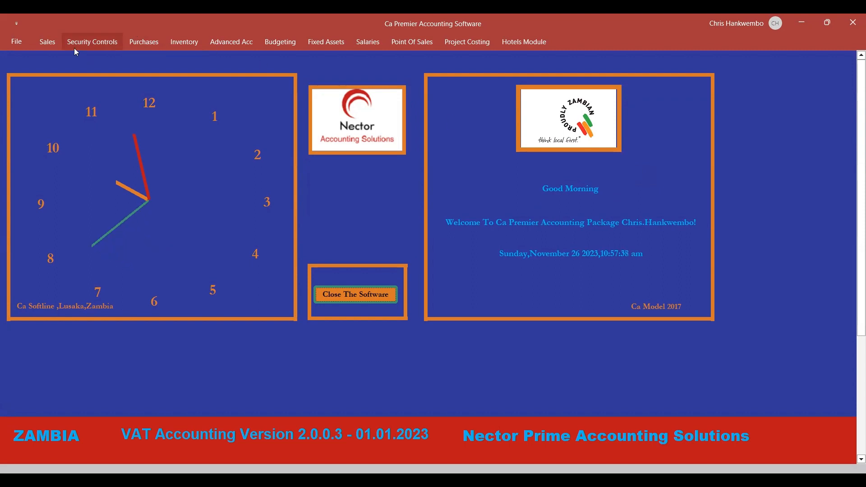
Open a blank sales quotation, view its New Customer Data Input Form, and close that input form without entering data.
click(47, 42)
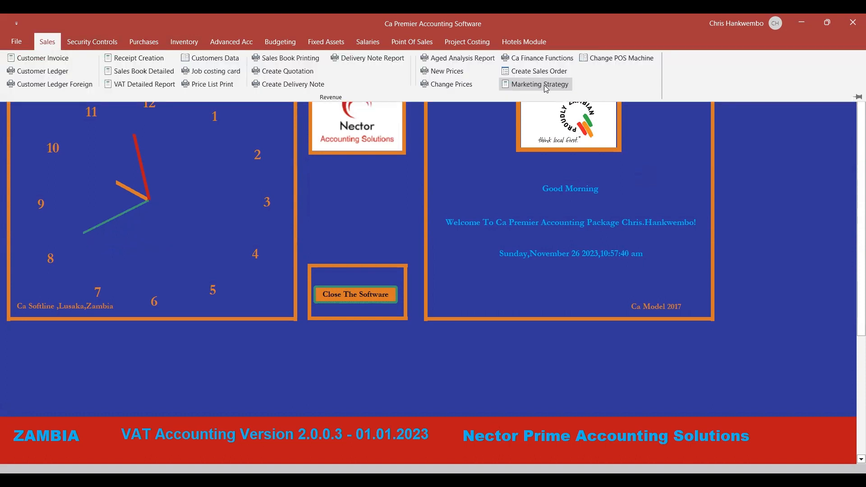
click(292, 72)
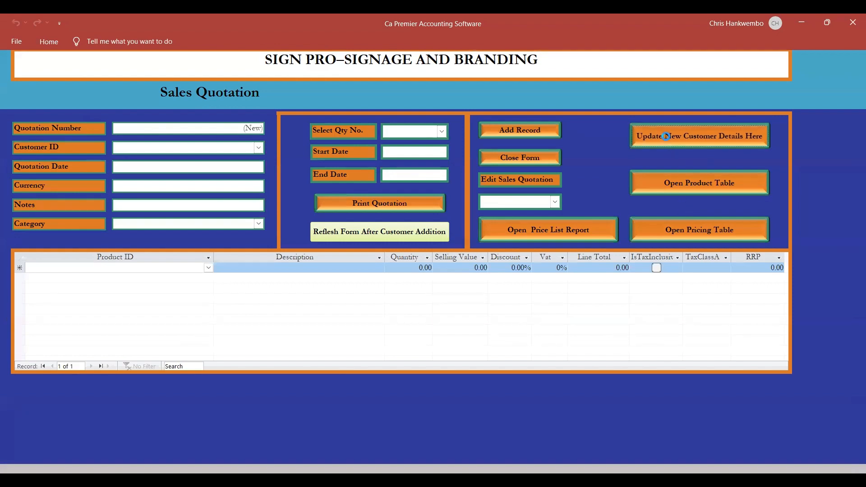
click(667, 140)
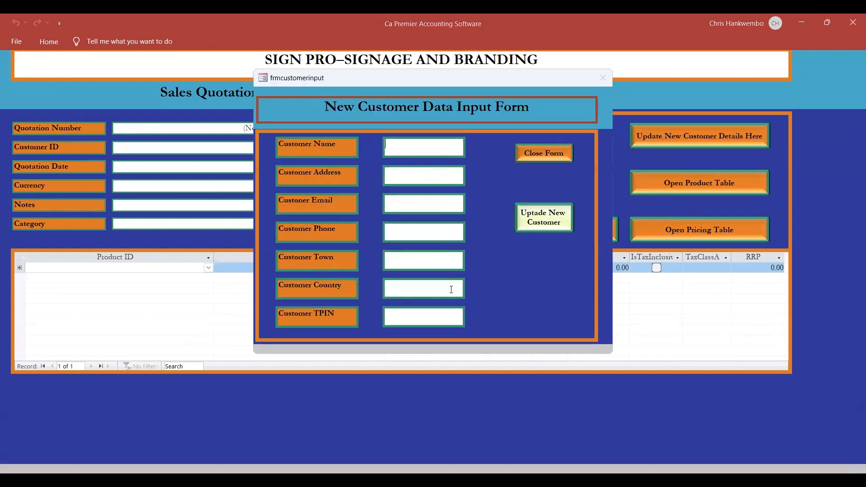
click(532, 157)
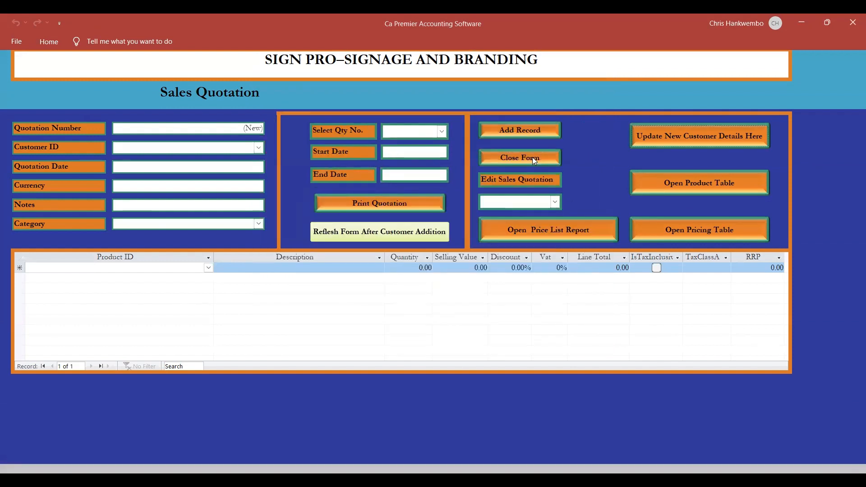
click(690, 138)
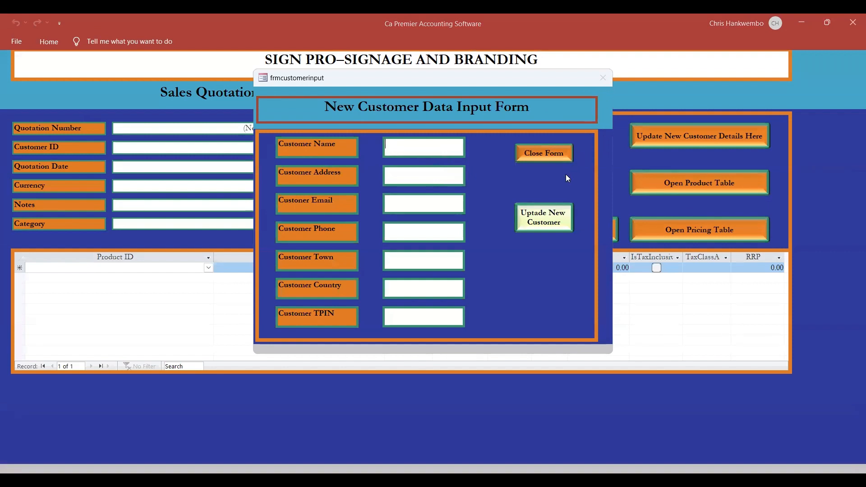
click(526, 155)
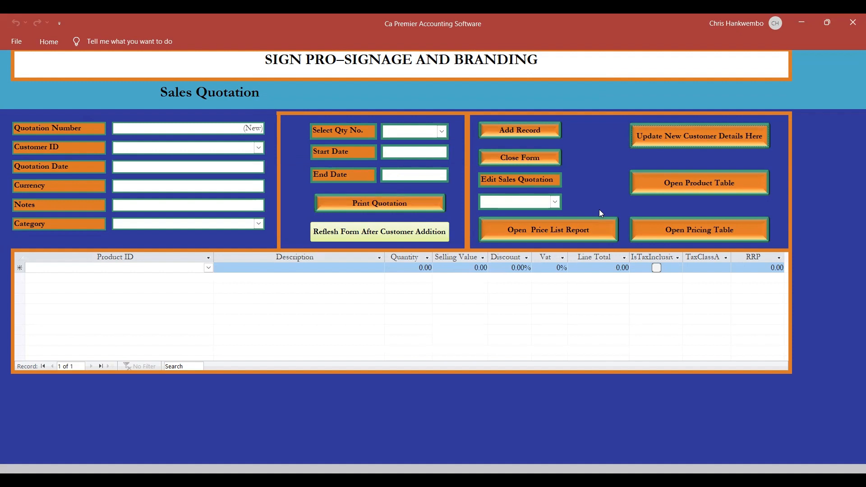
Open the price list report from the sales quotation, enlarge it to read the product prices, and close the preview.
click(559, 235)
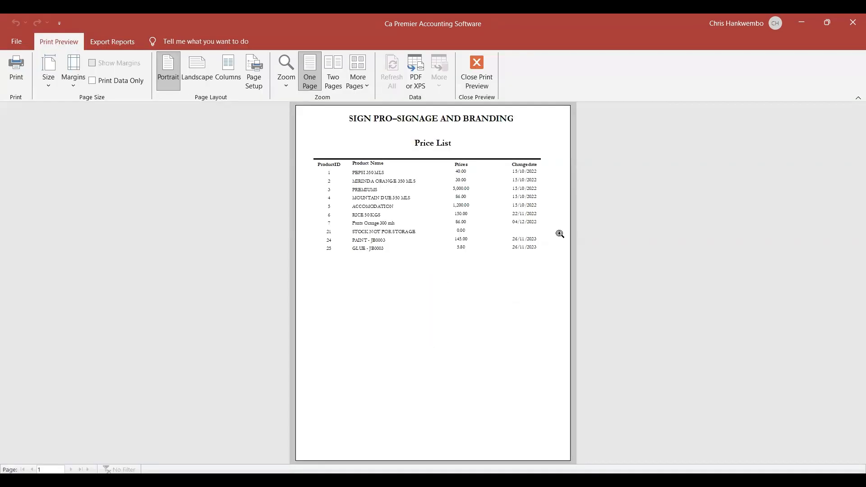
click(411, 205)
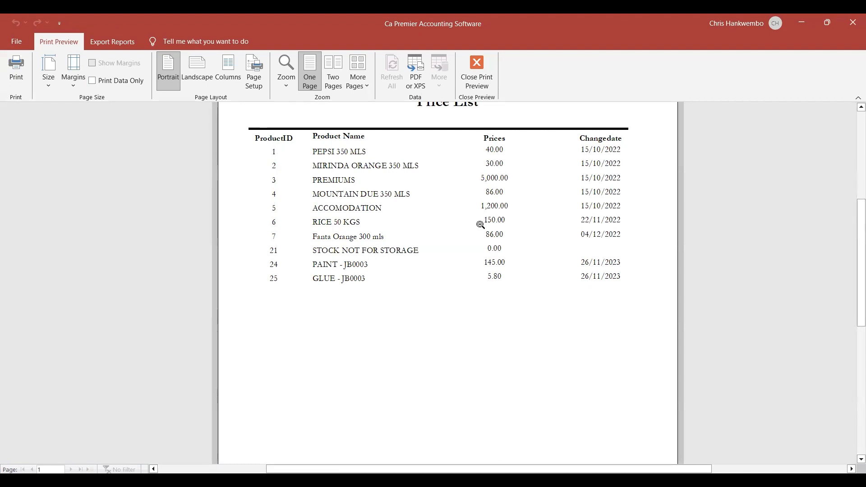
click(474, 83)
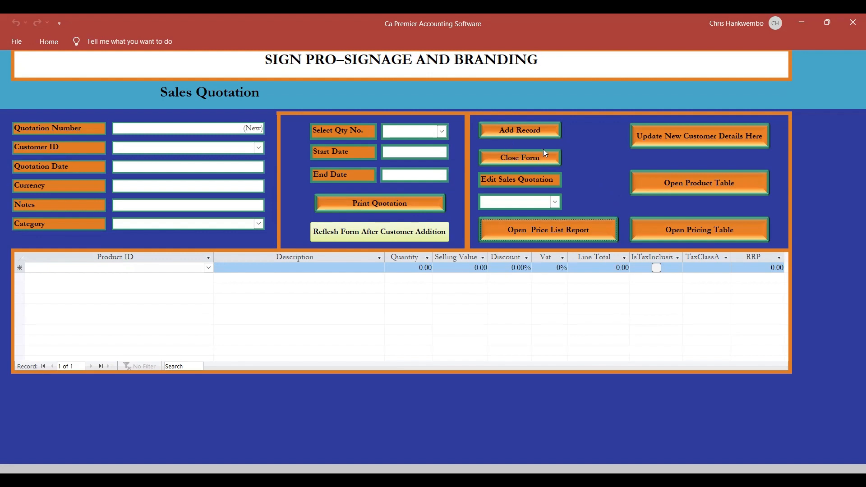
Open the new customer details form from the sales quotation again.
click(657, 136)
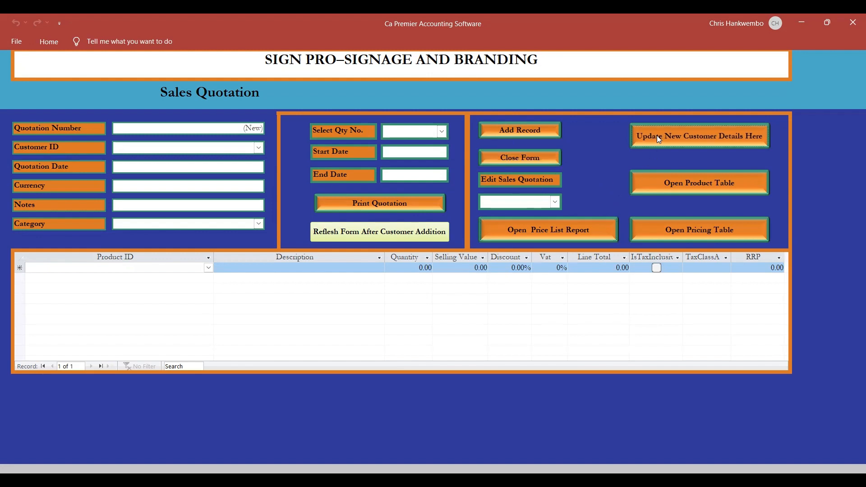